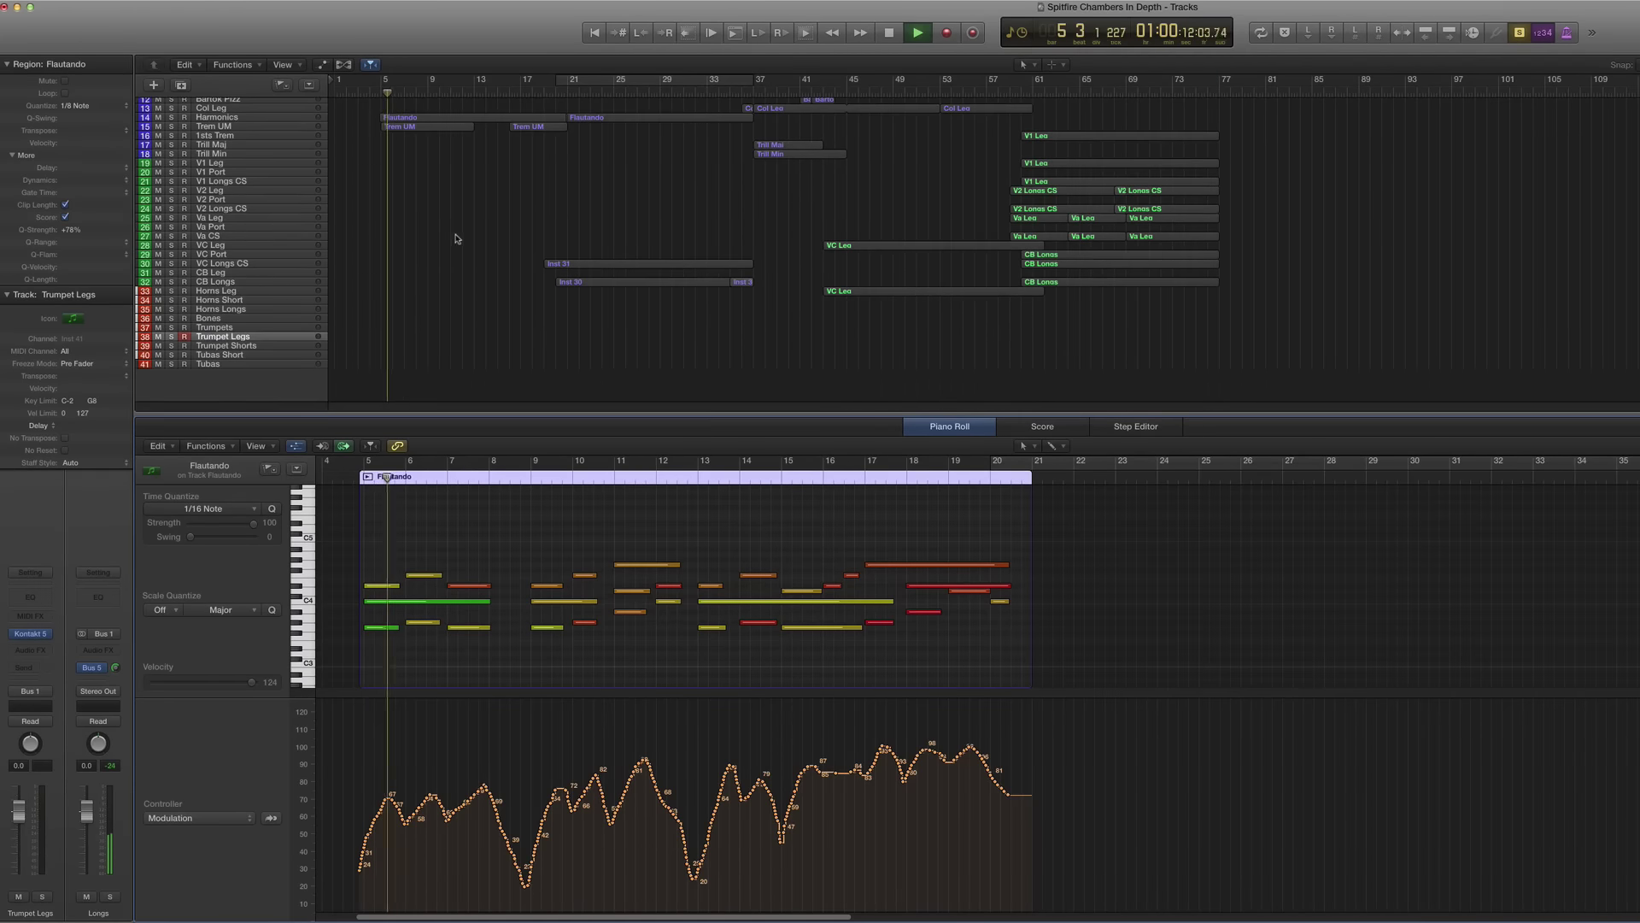
# Step: Copy the Flautando region starting at bar 5 from the Flautando track to the Trumpets track
pyautogui.scroll(5, 456, 238)
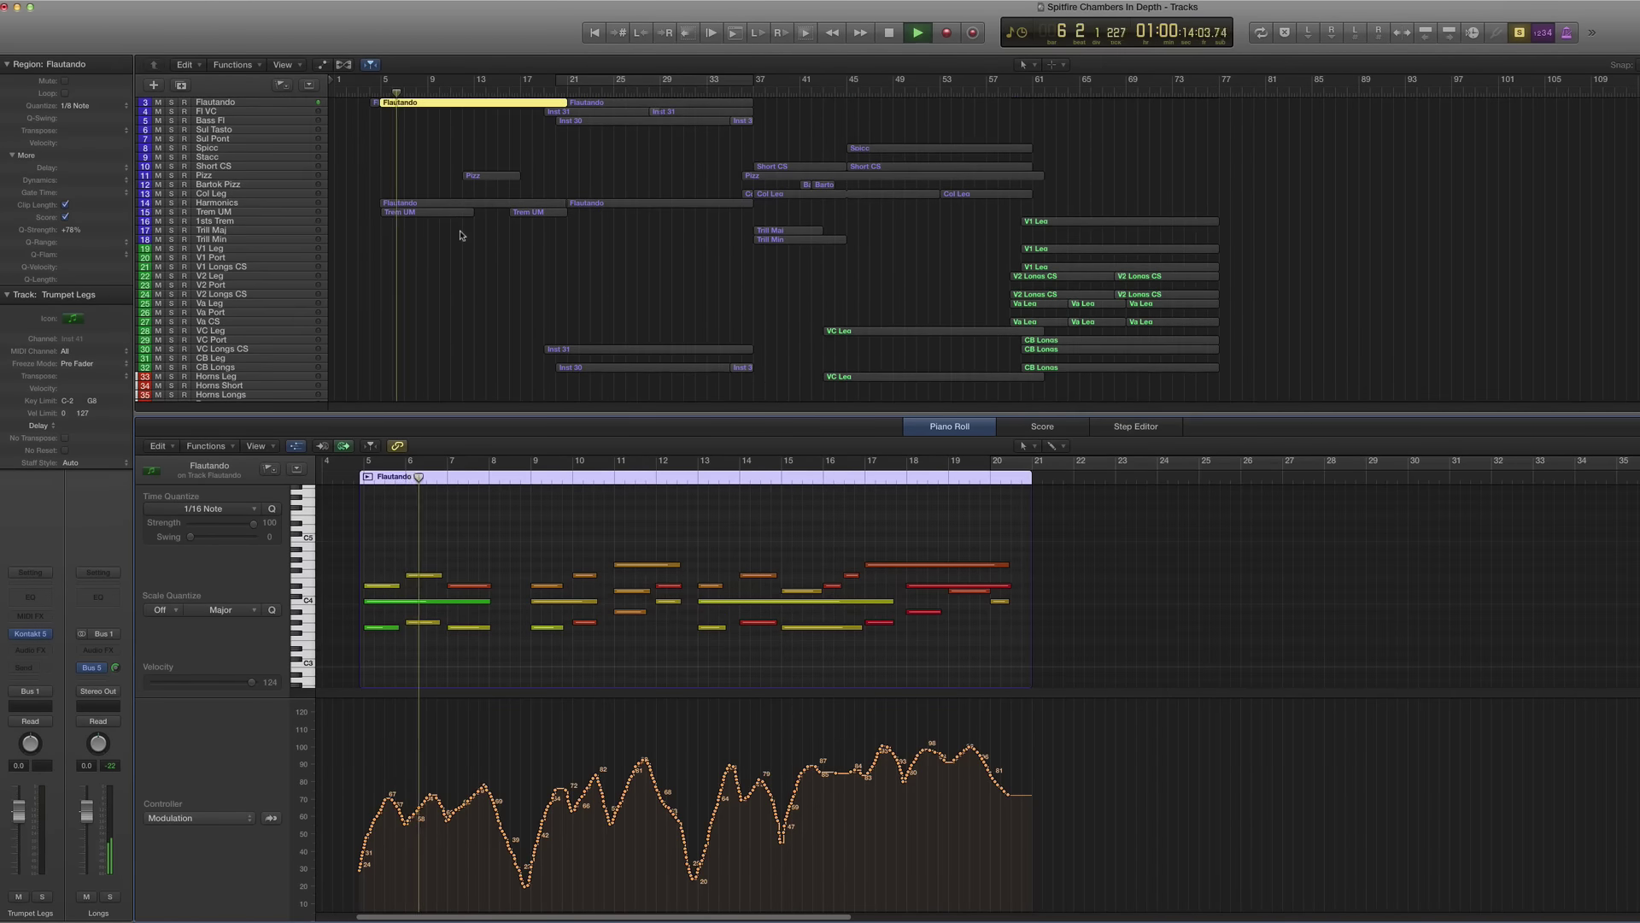
pyautogui.scroll(2, 461, 233)
pyautogui.scroll(-3, 463, 230)
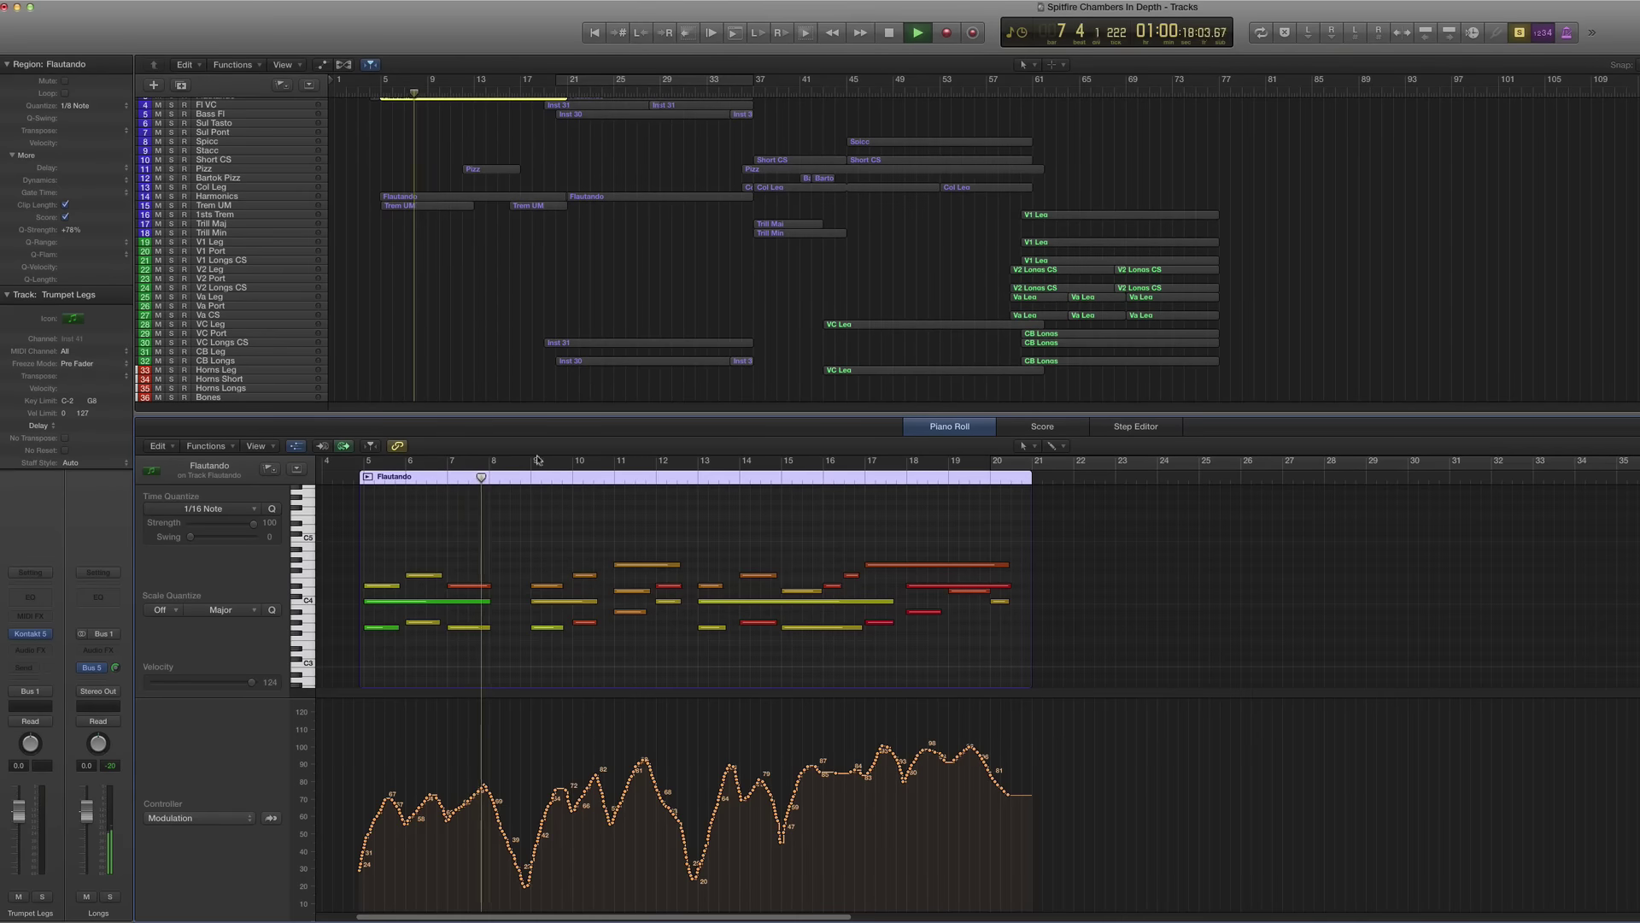
pyautogui.moveTo(527, 421); pyautogui.dragTo(527, 791)
pyautogui.click(430, 119)
pyautogui.moveTo(430, 119); pyautogui.dragTo(430, 436)
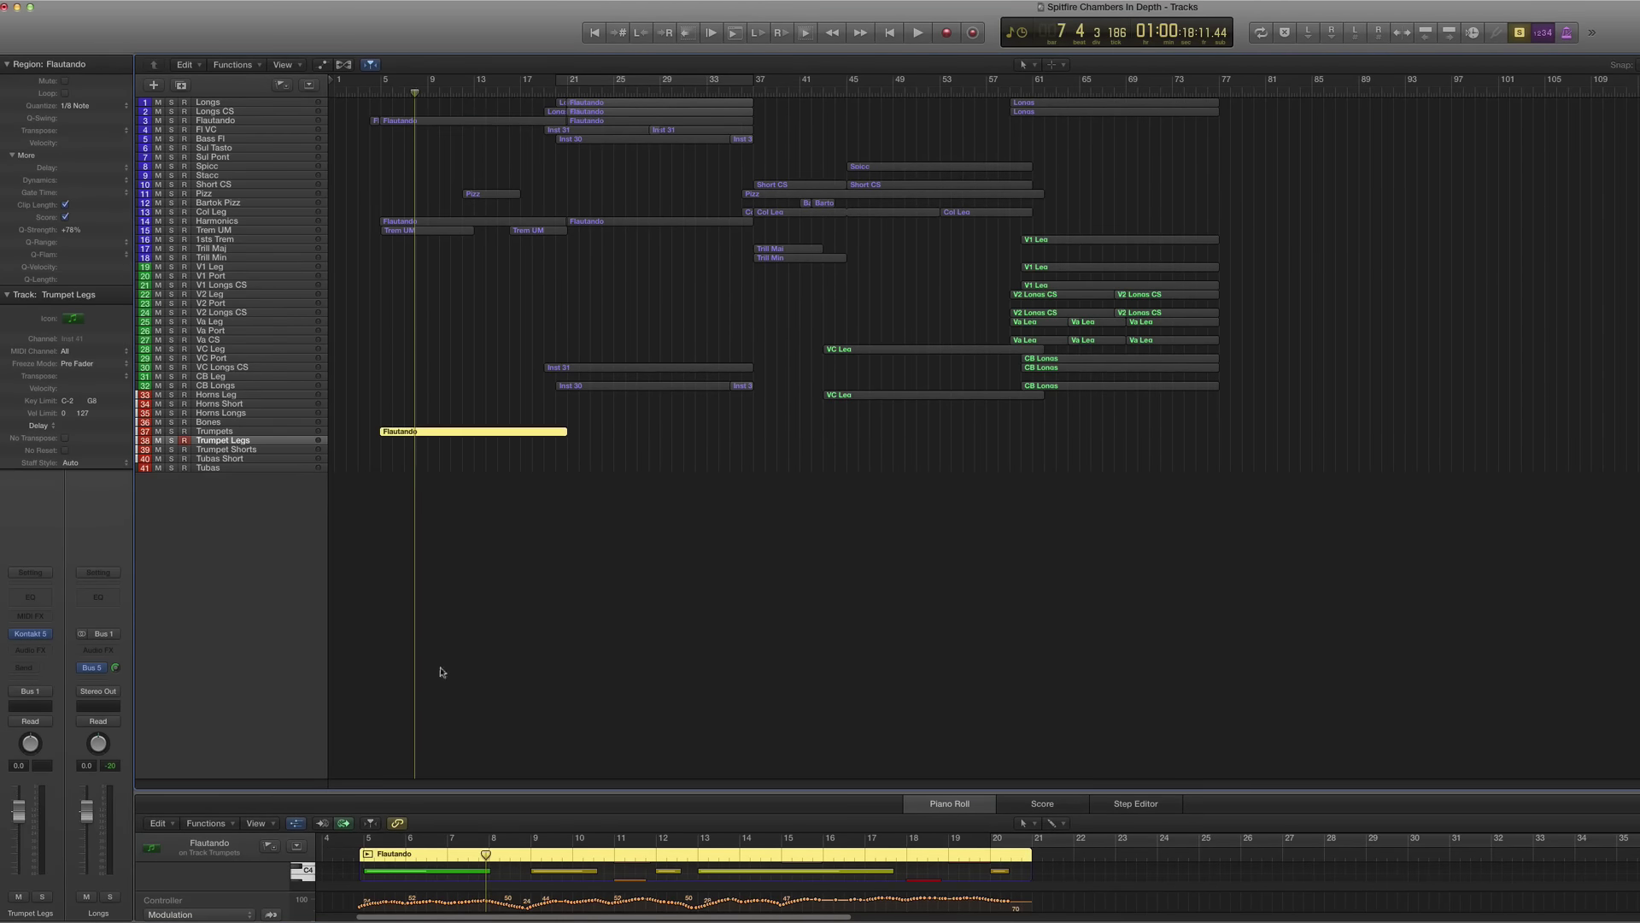
# Step: Play the arrangement from bar 4 and mute the original Flautando region at bar 5 on the Flautando track
pyautogui.click(376, 93)
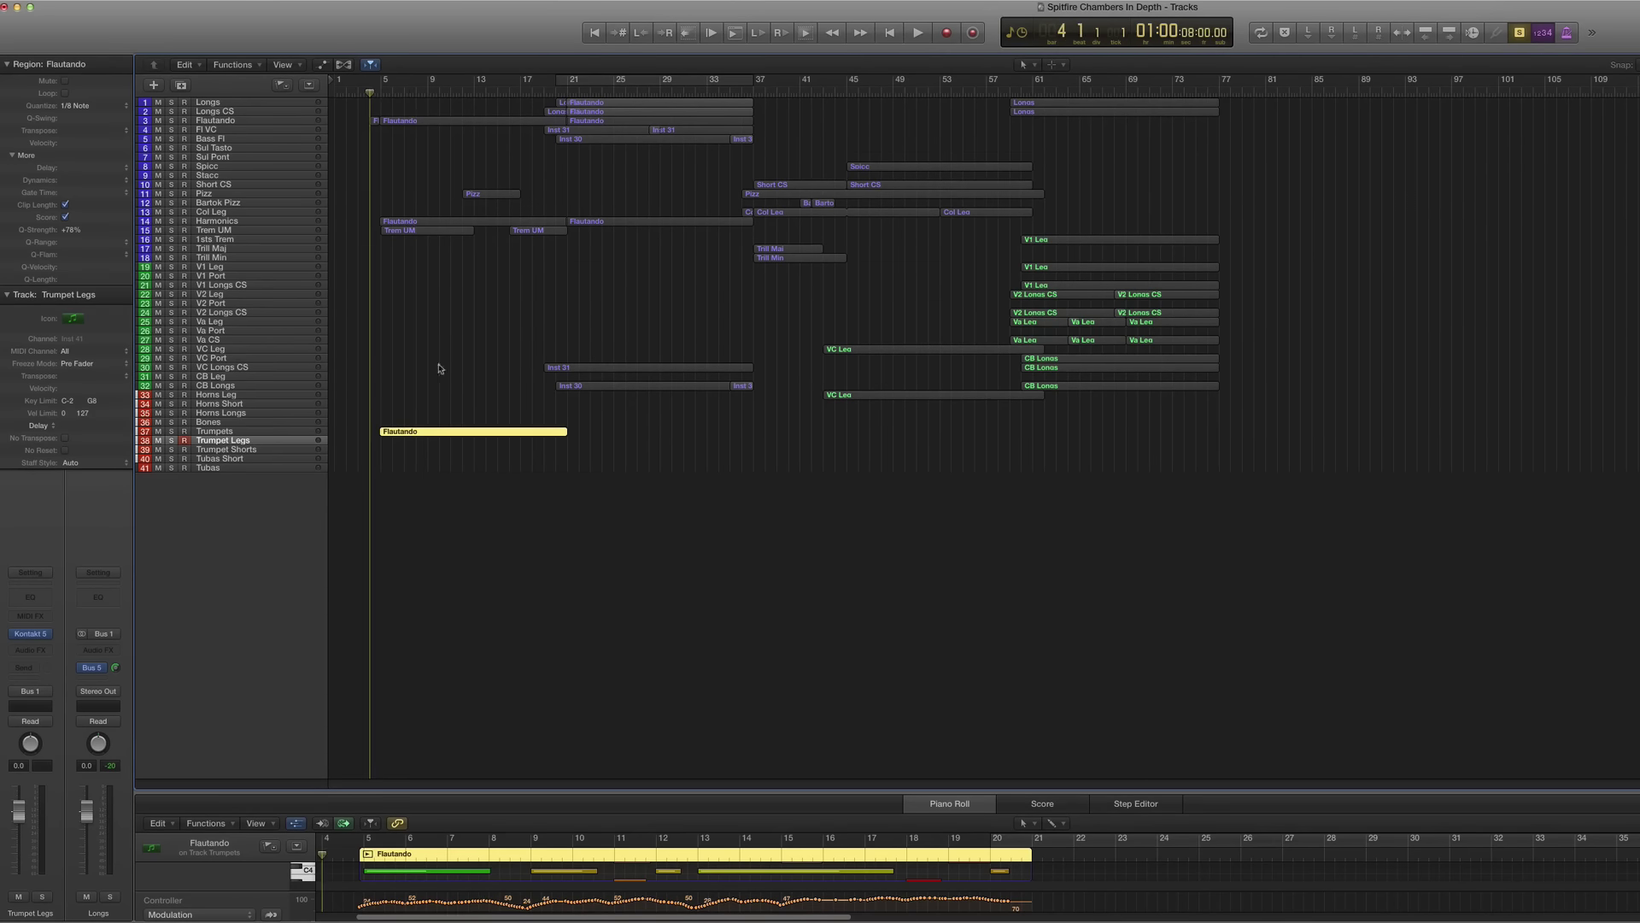
pyautogui.click(434, 505)
pyautogui.press('space')
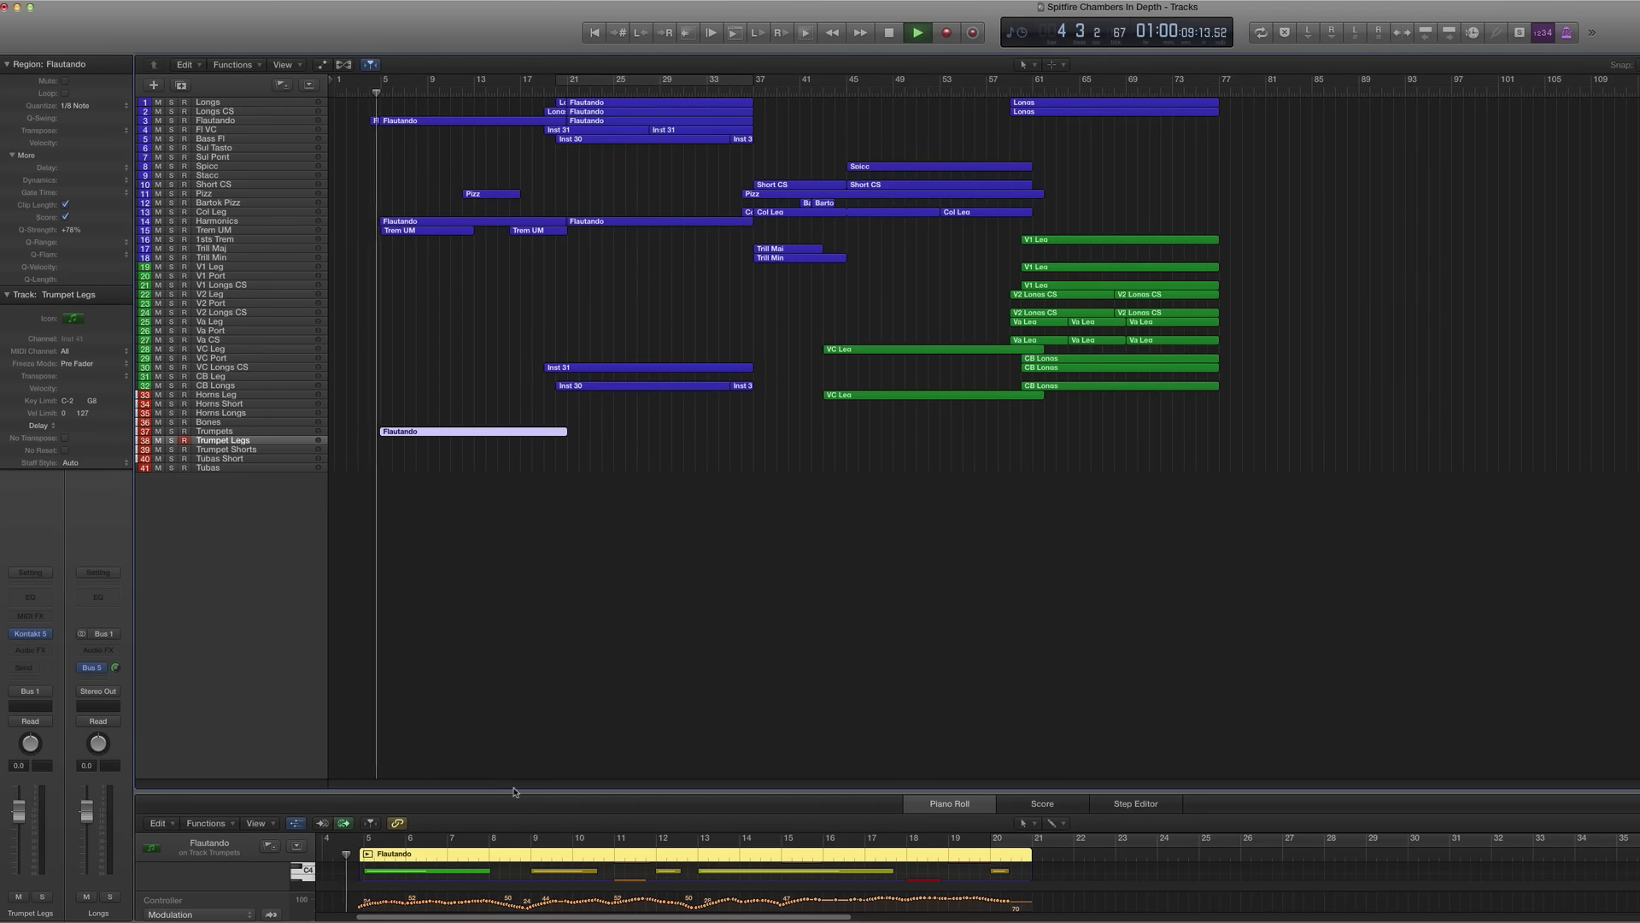
pyautogui.moveTo(514, 793); pyautogui.dragTo(530, 502)
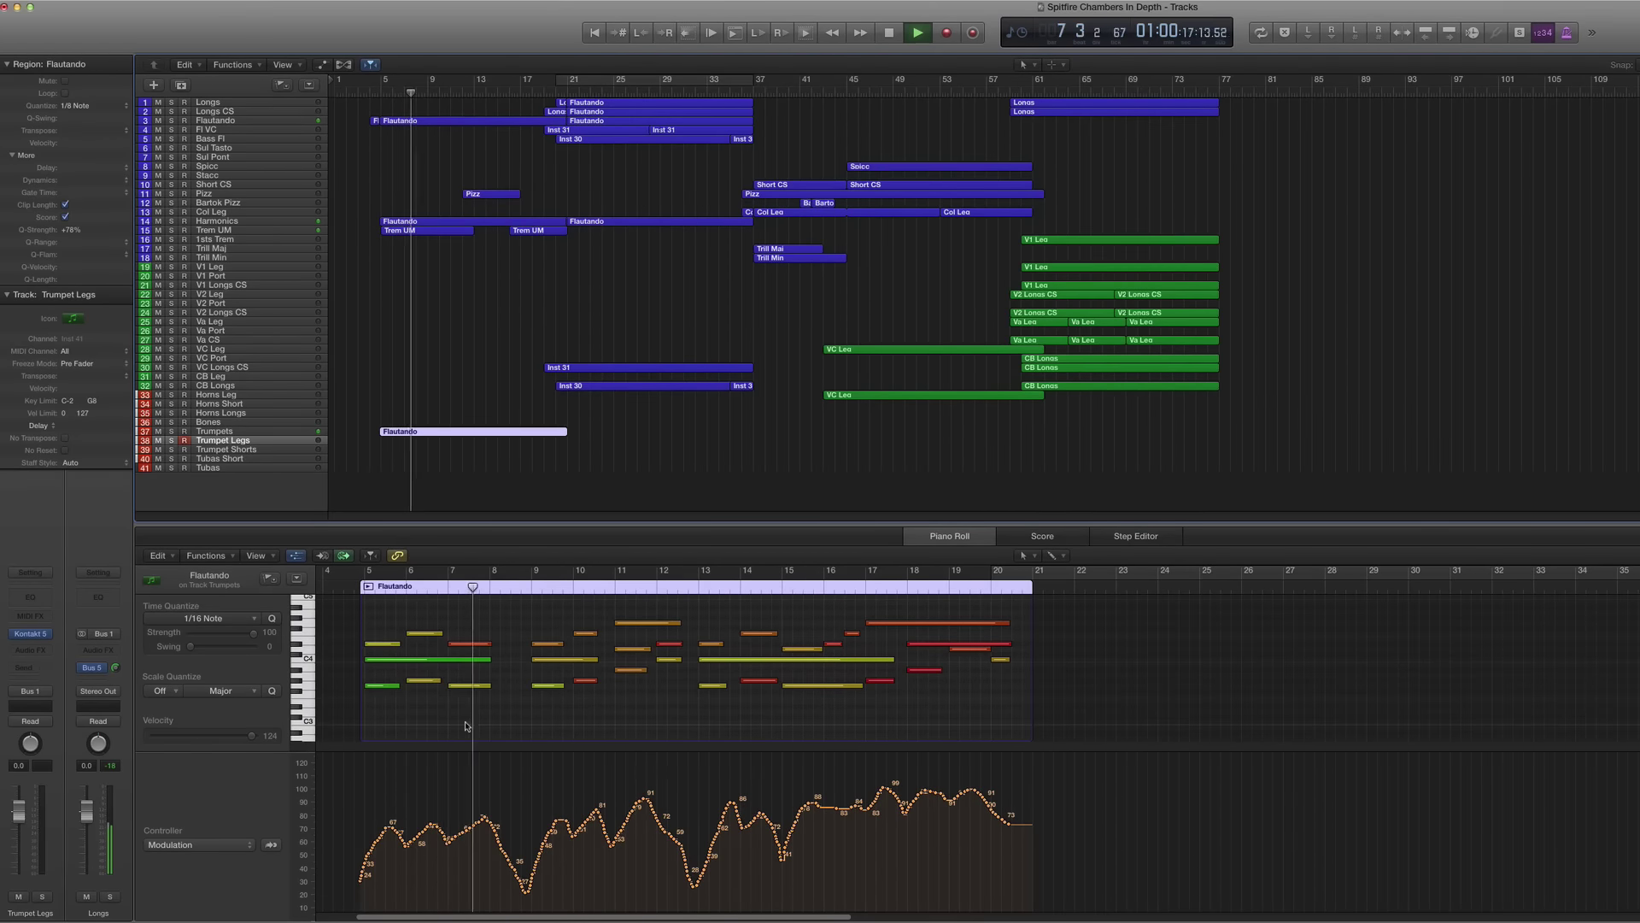
pyautogui.click(440, 121)
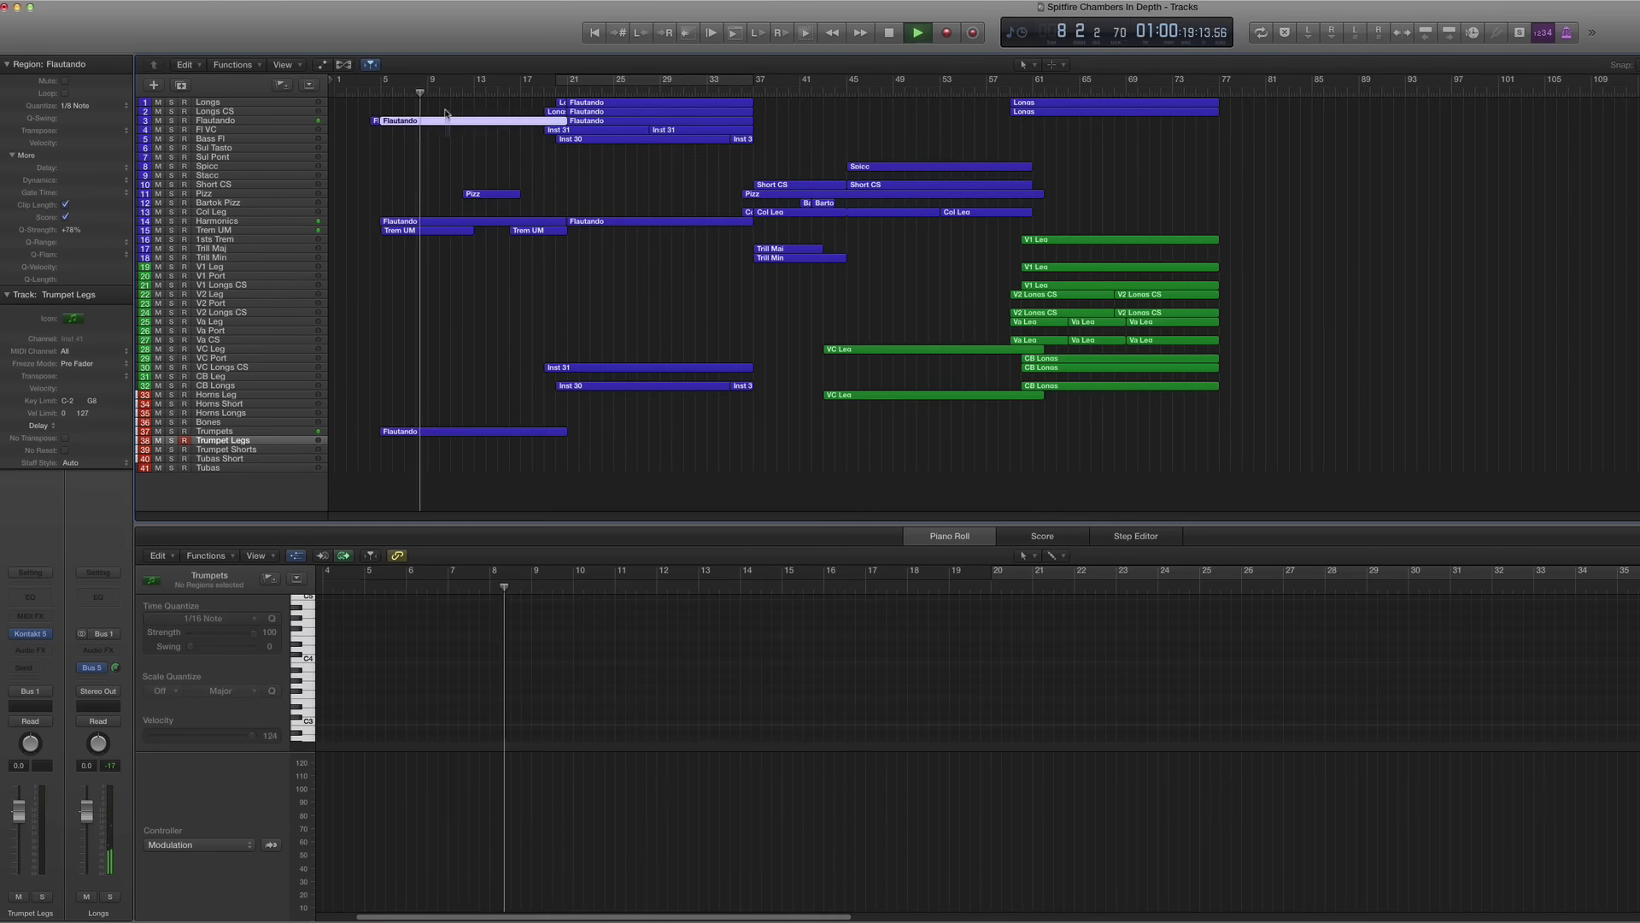
pyautogui.hotkey('ctrl', 'm')
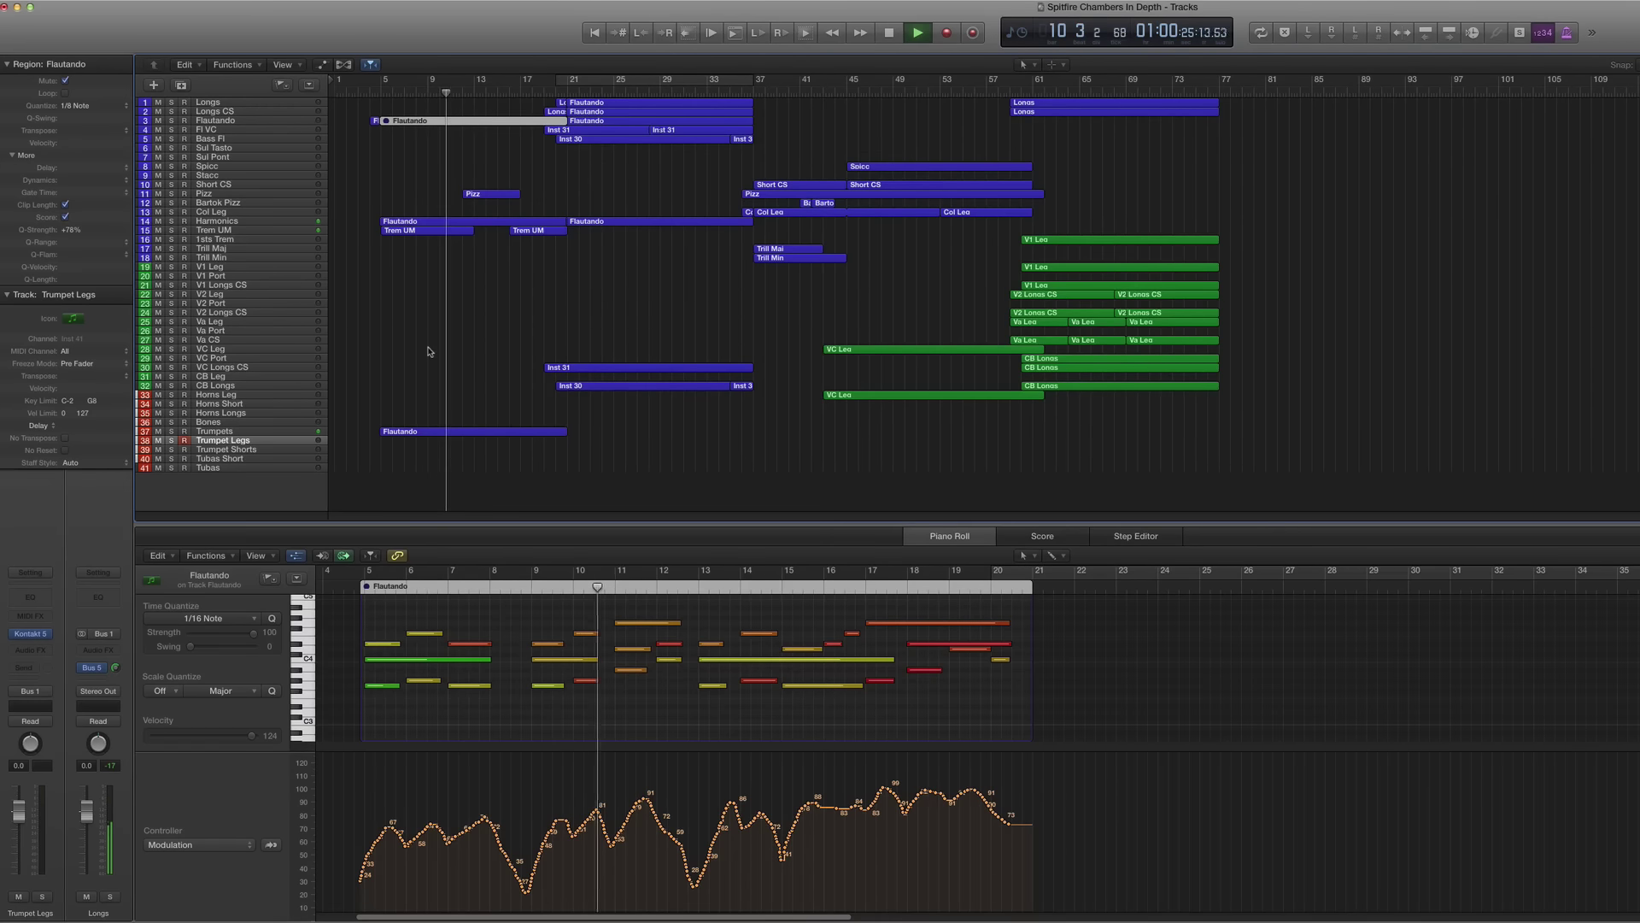
# Step: Copy the Trumpets track's Flautando region to the Horns Longs track and transpose the copy by -12
pyautogui.click(421, 434)
pyautogui.moveTo(421, 434); pyautogui.dragTo(420, 415)
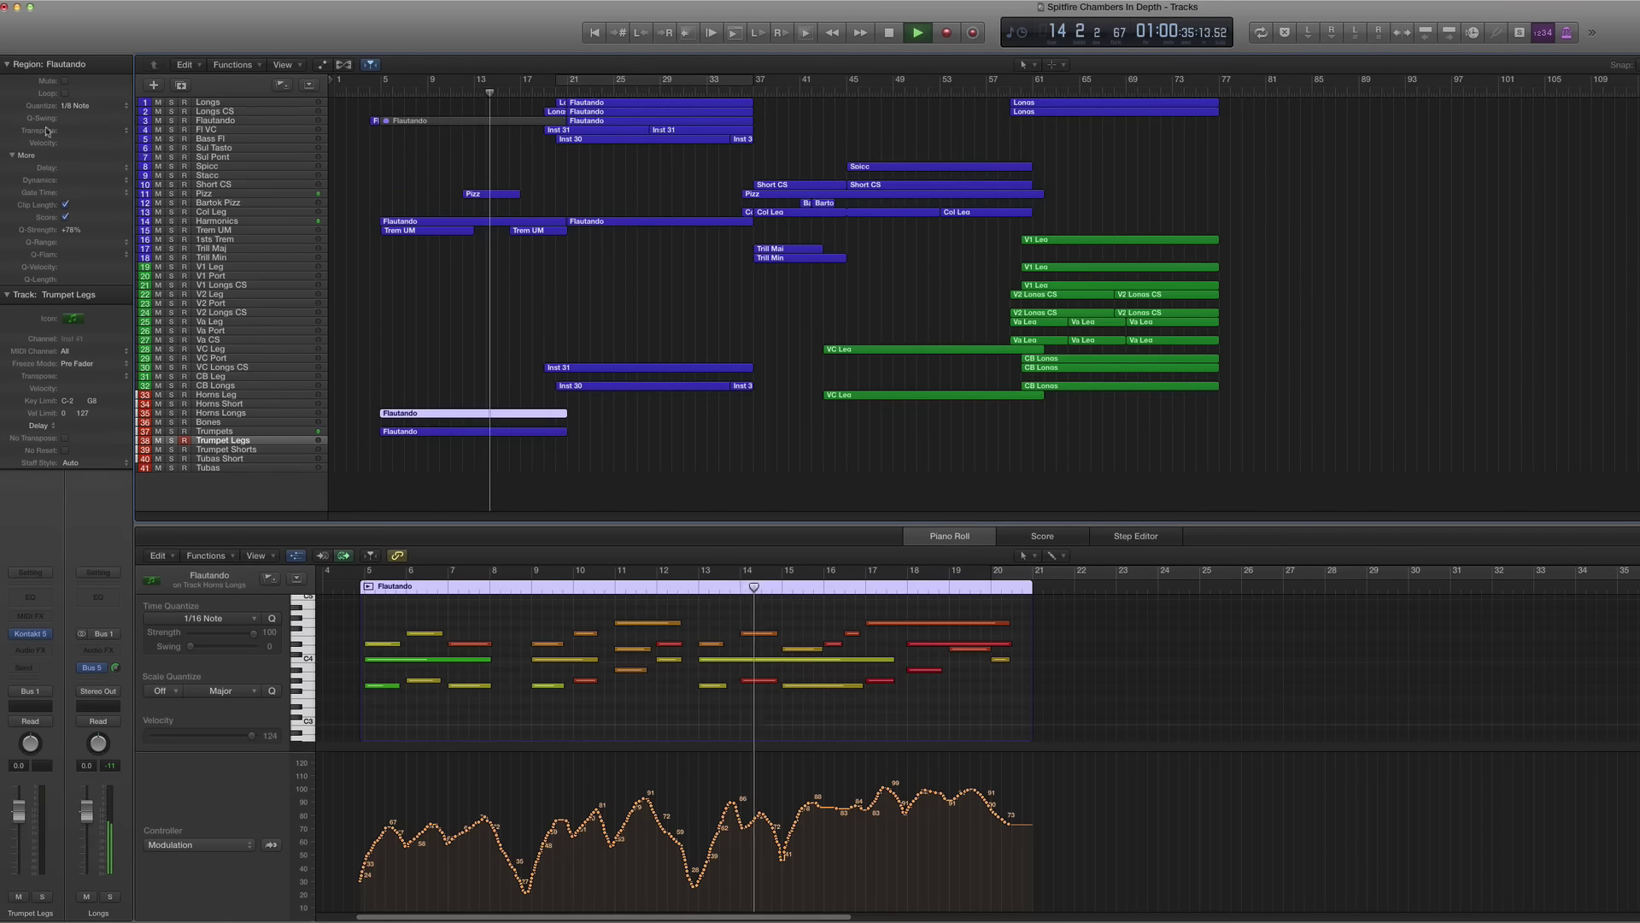
pyautogui.moveTo(73, 134); pyautogui.dragTo(70, 153)
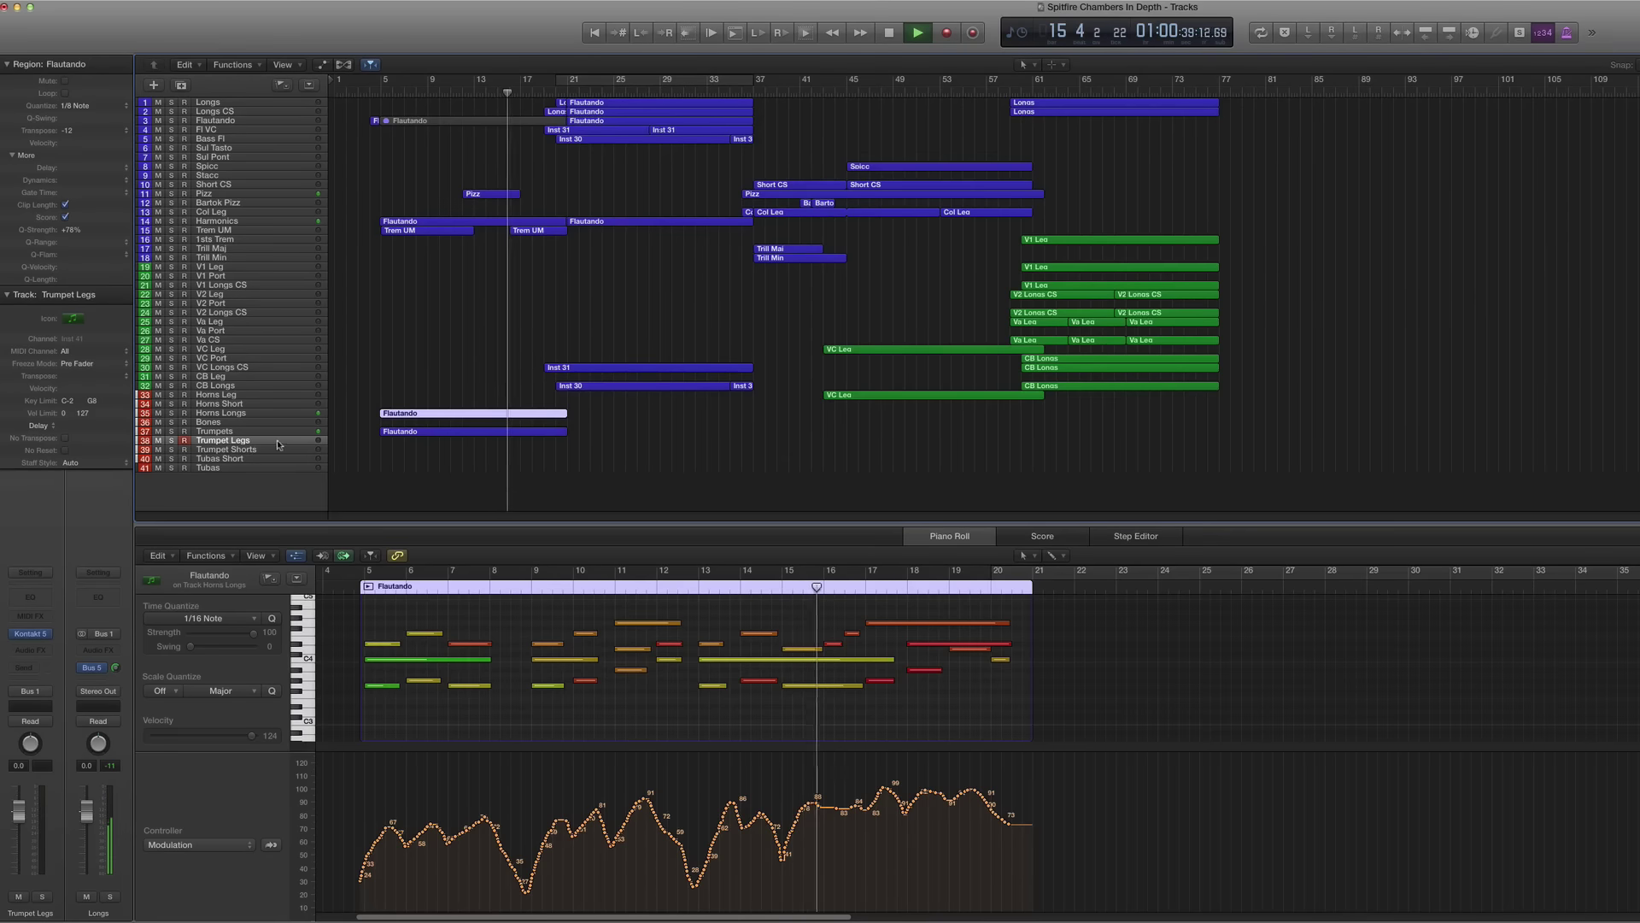
# Step: Play from the beginning of the Horns Longs region and mute its notes in bars 5 to 12
pyautogui.click(377, 82)
pyautogui.scroll(-1, 528, 671)
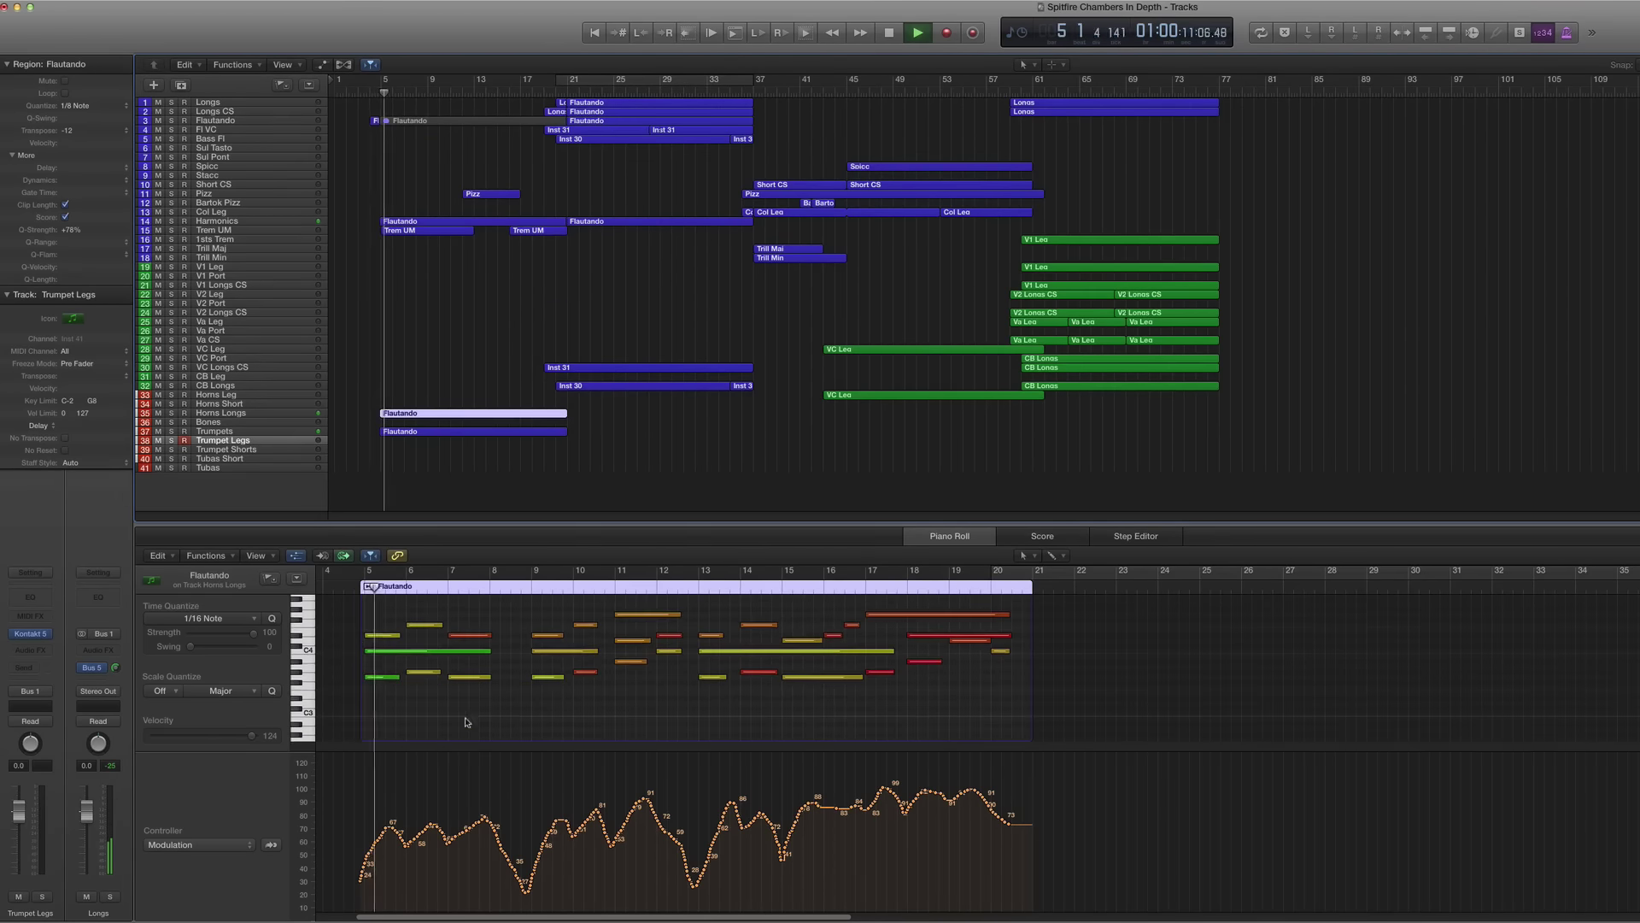
pyautogui.moveTo(344, 622); pyautogui.dragTo(504, 688)
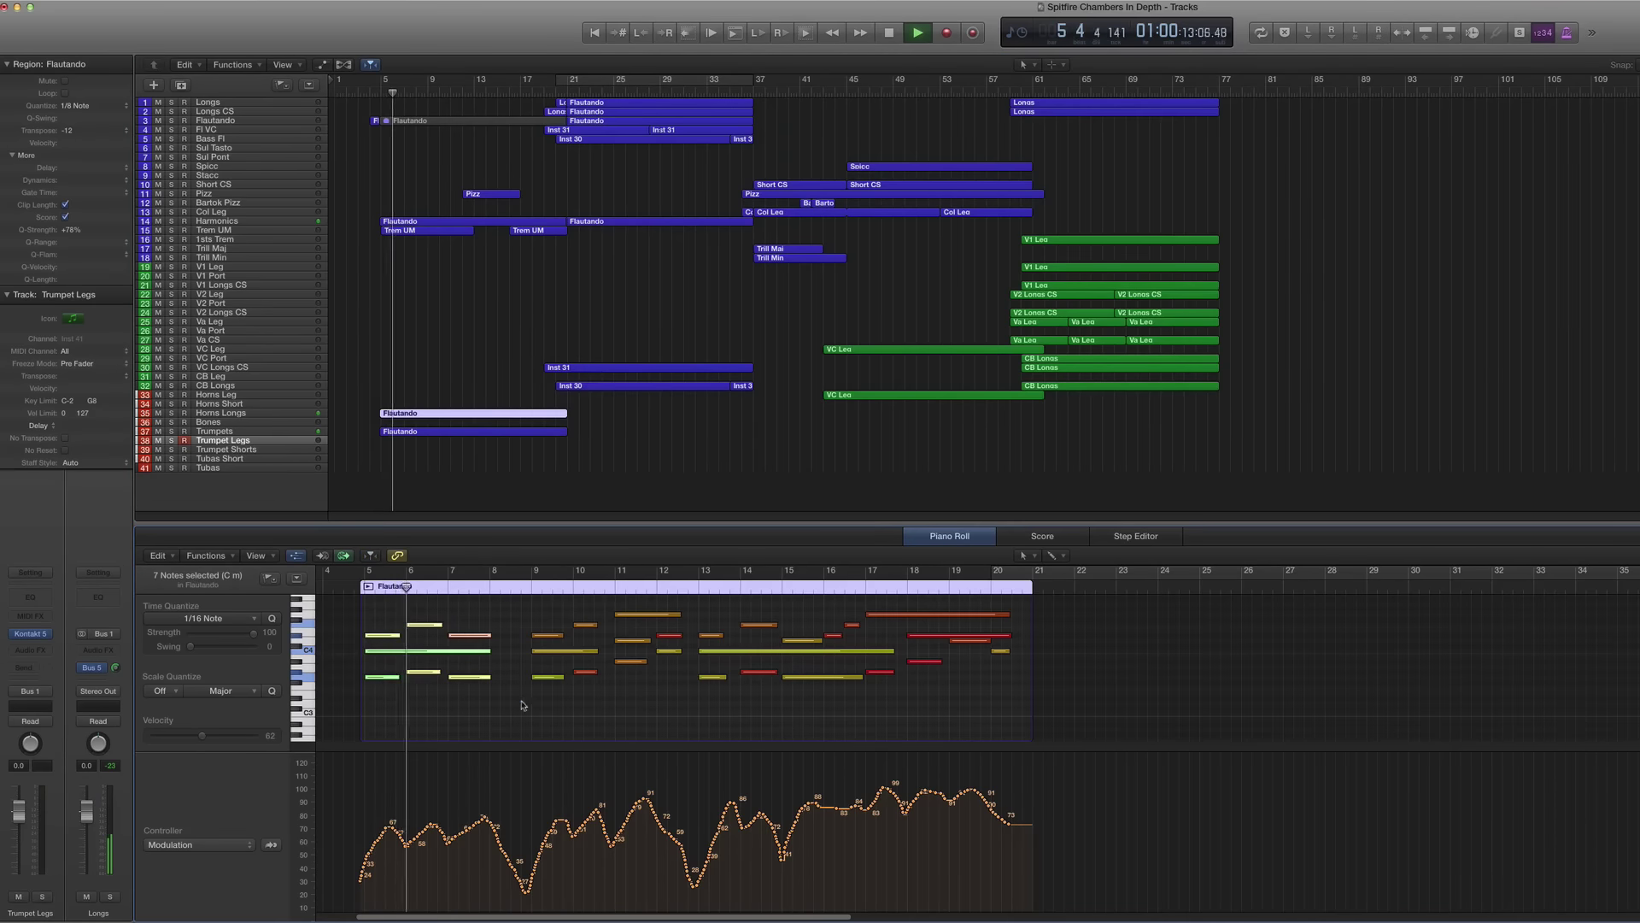
pyautogui.hotkey('ctrl', 'm')
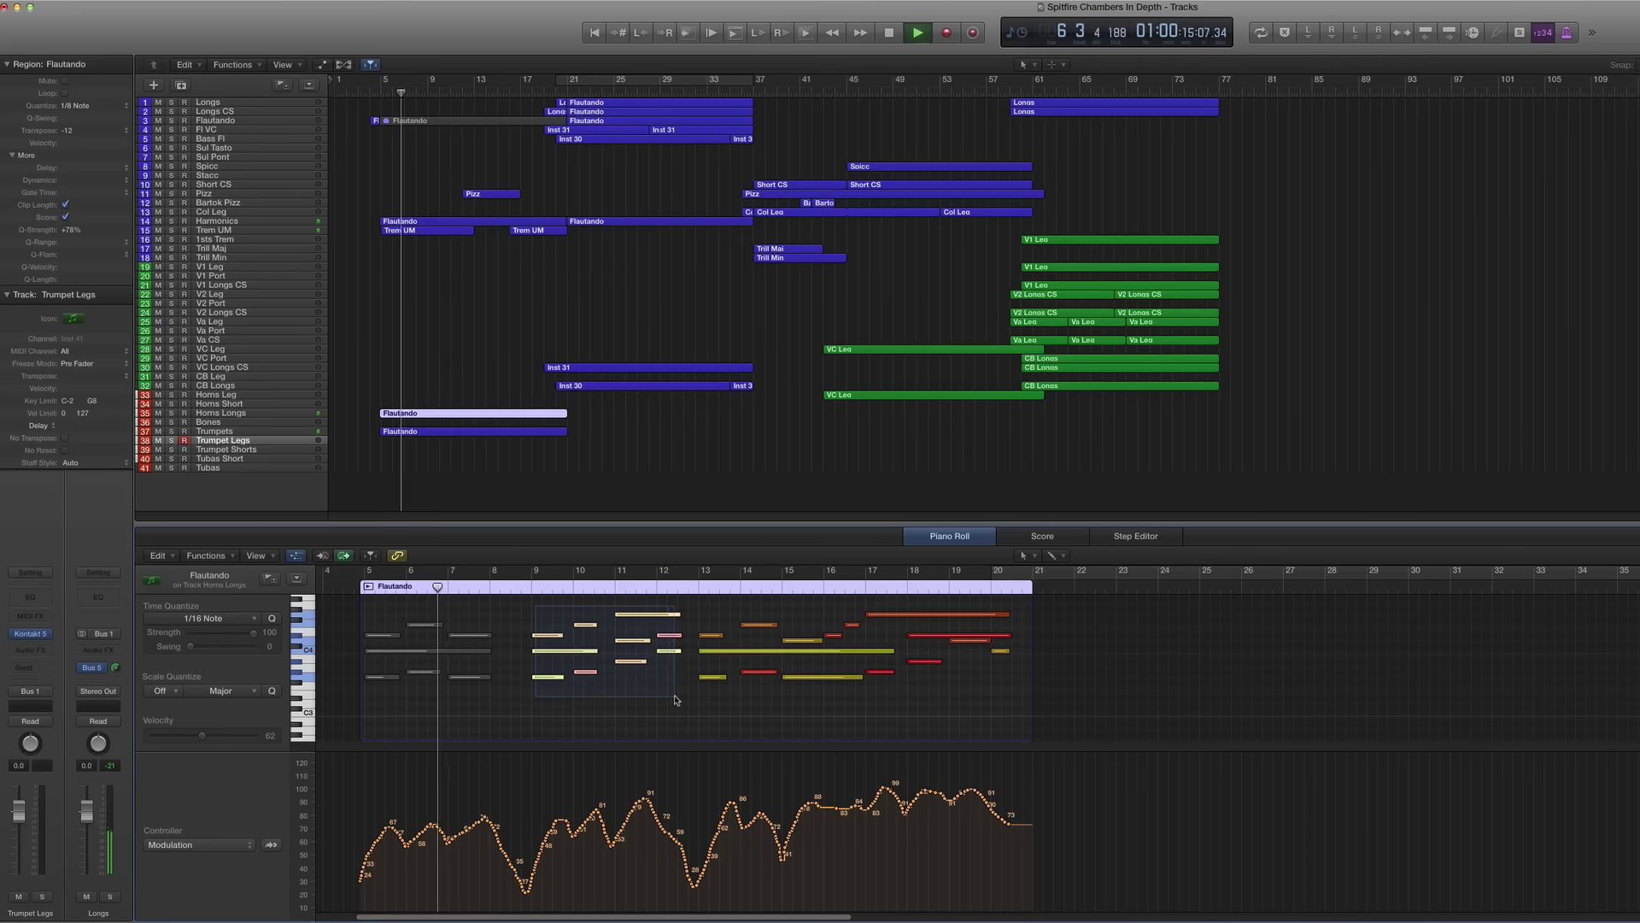
# Step: Open the Trumpets track's Kontakt instrument to examine its patch, articulations and controllers, and close it again
pyautogui.click(256, 431)
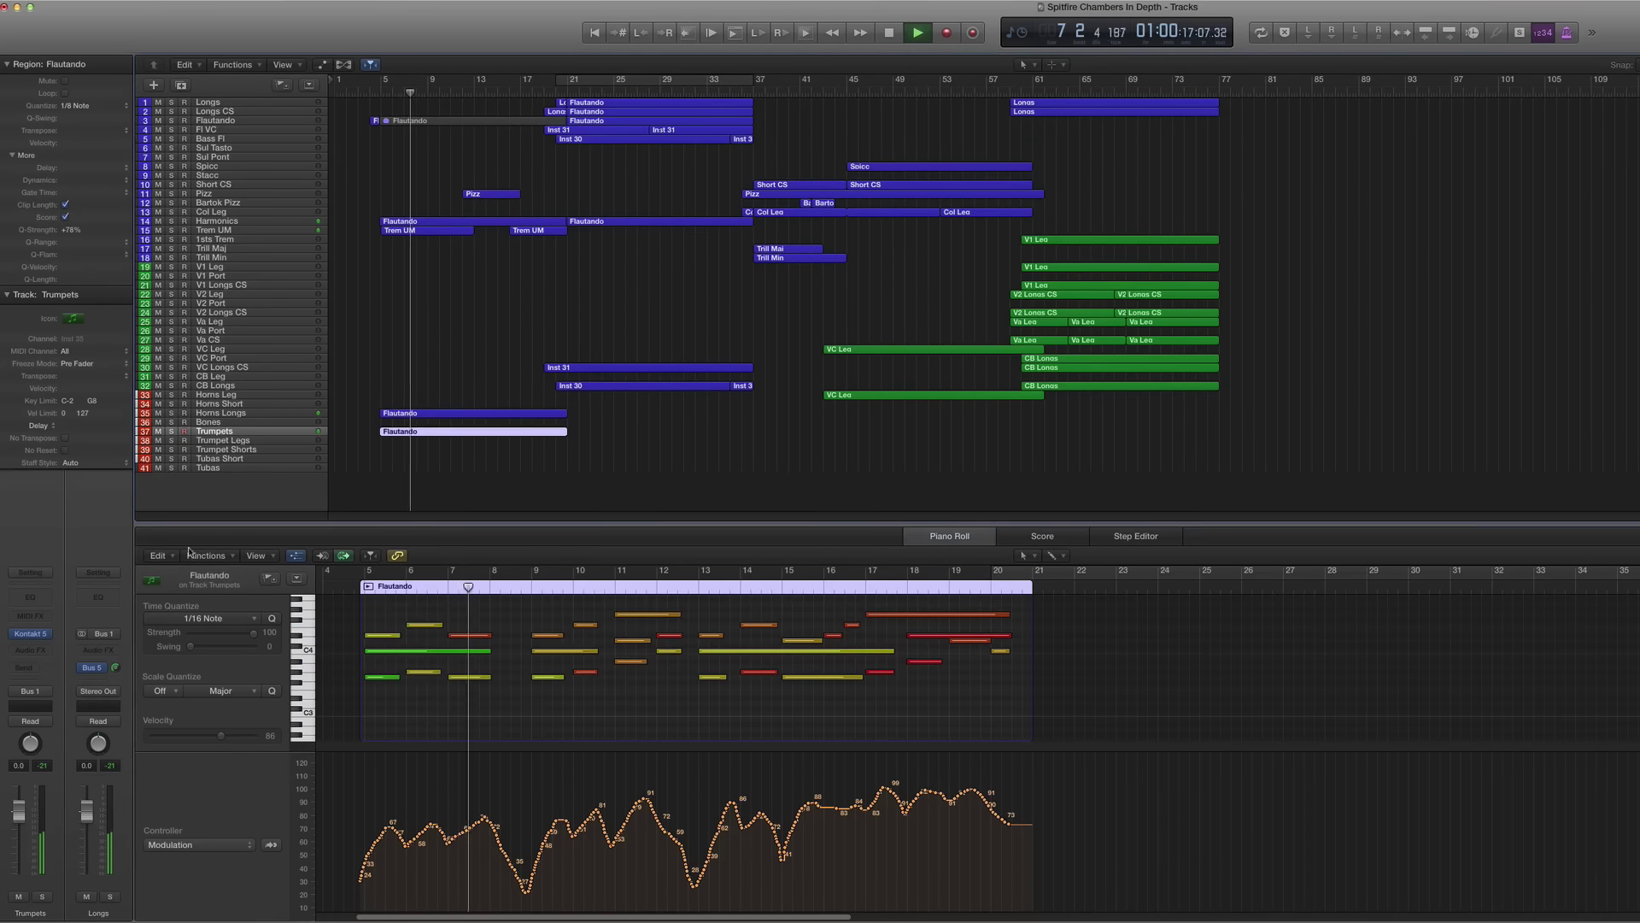
pyautogui.click(32, 634)
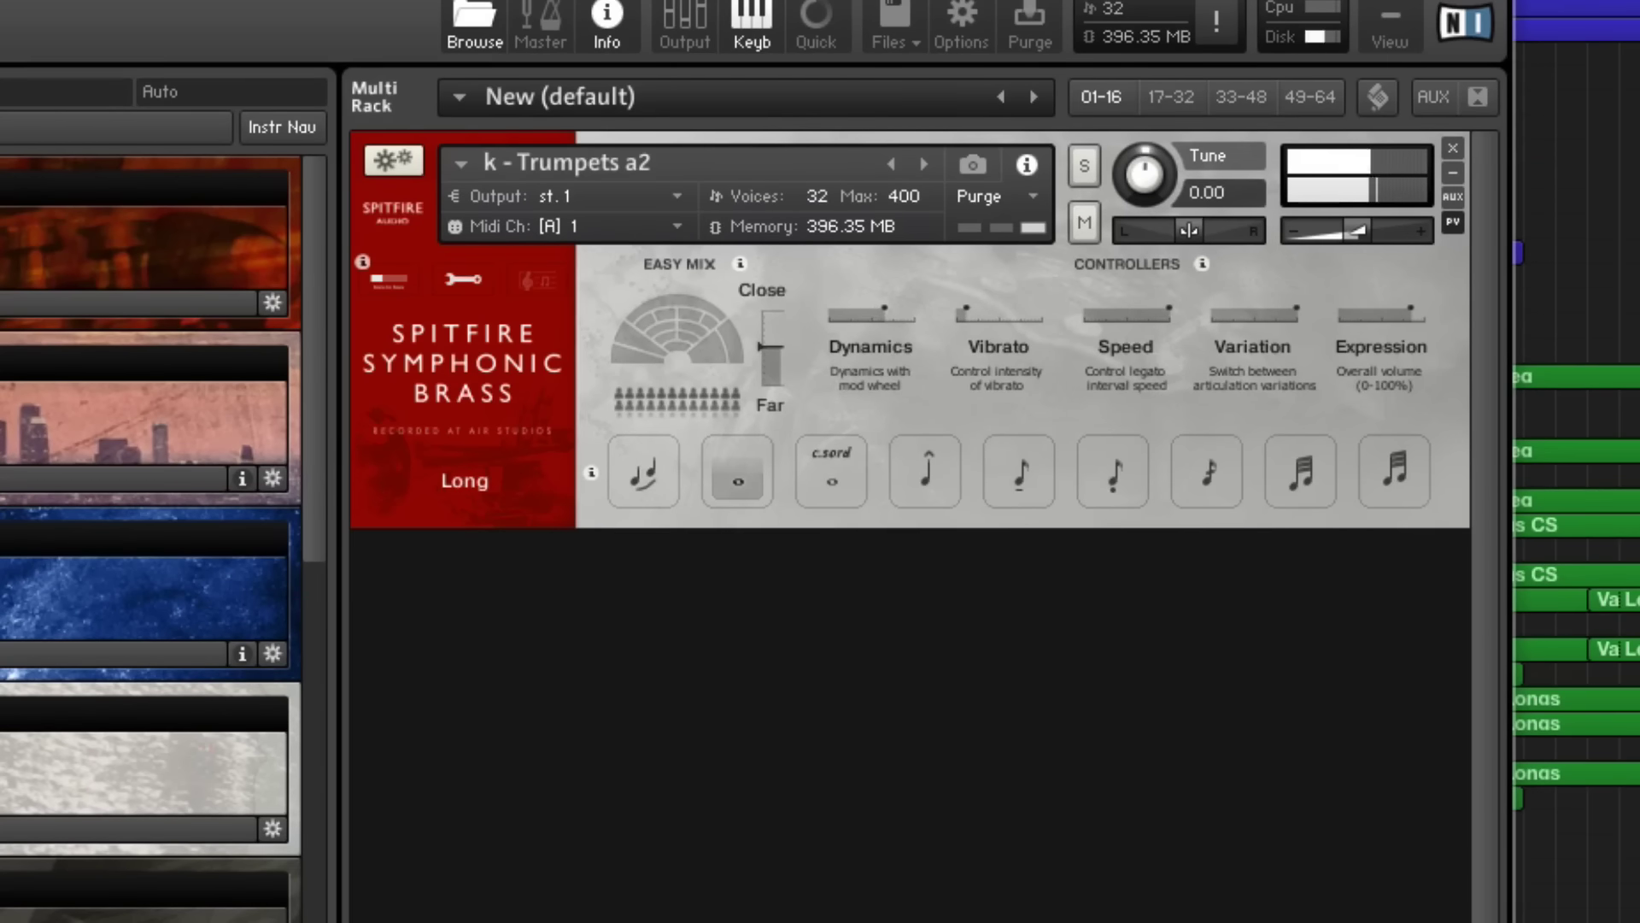
pyautogui.press('super+w')
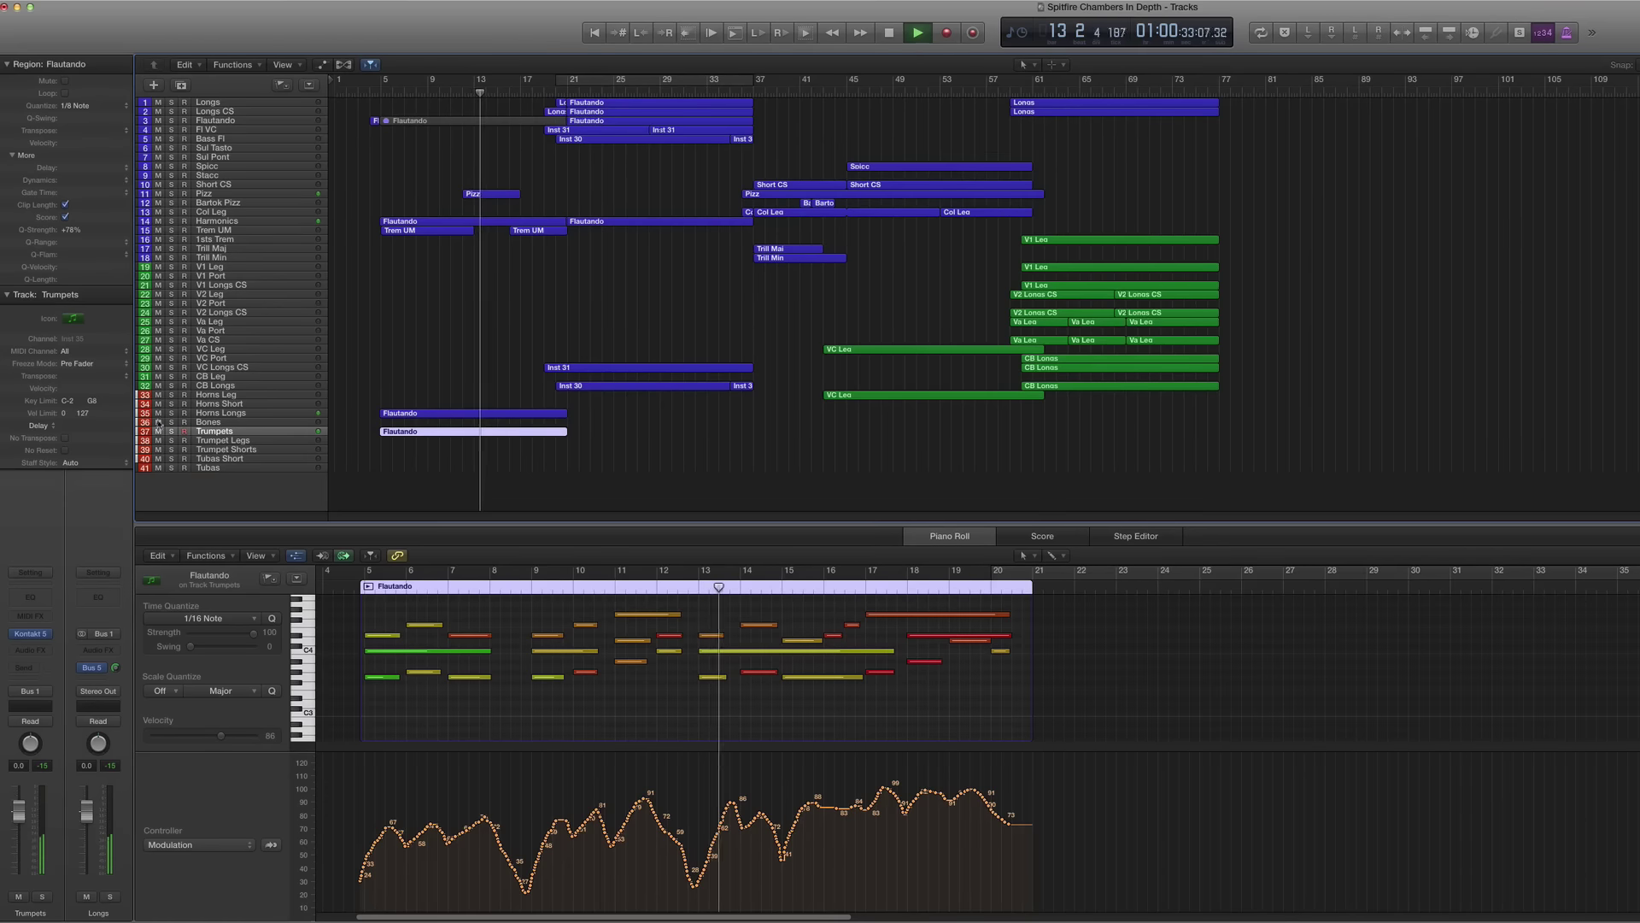
pyautogui.press('v')
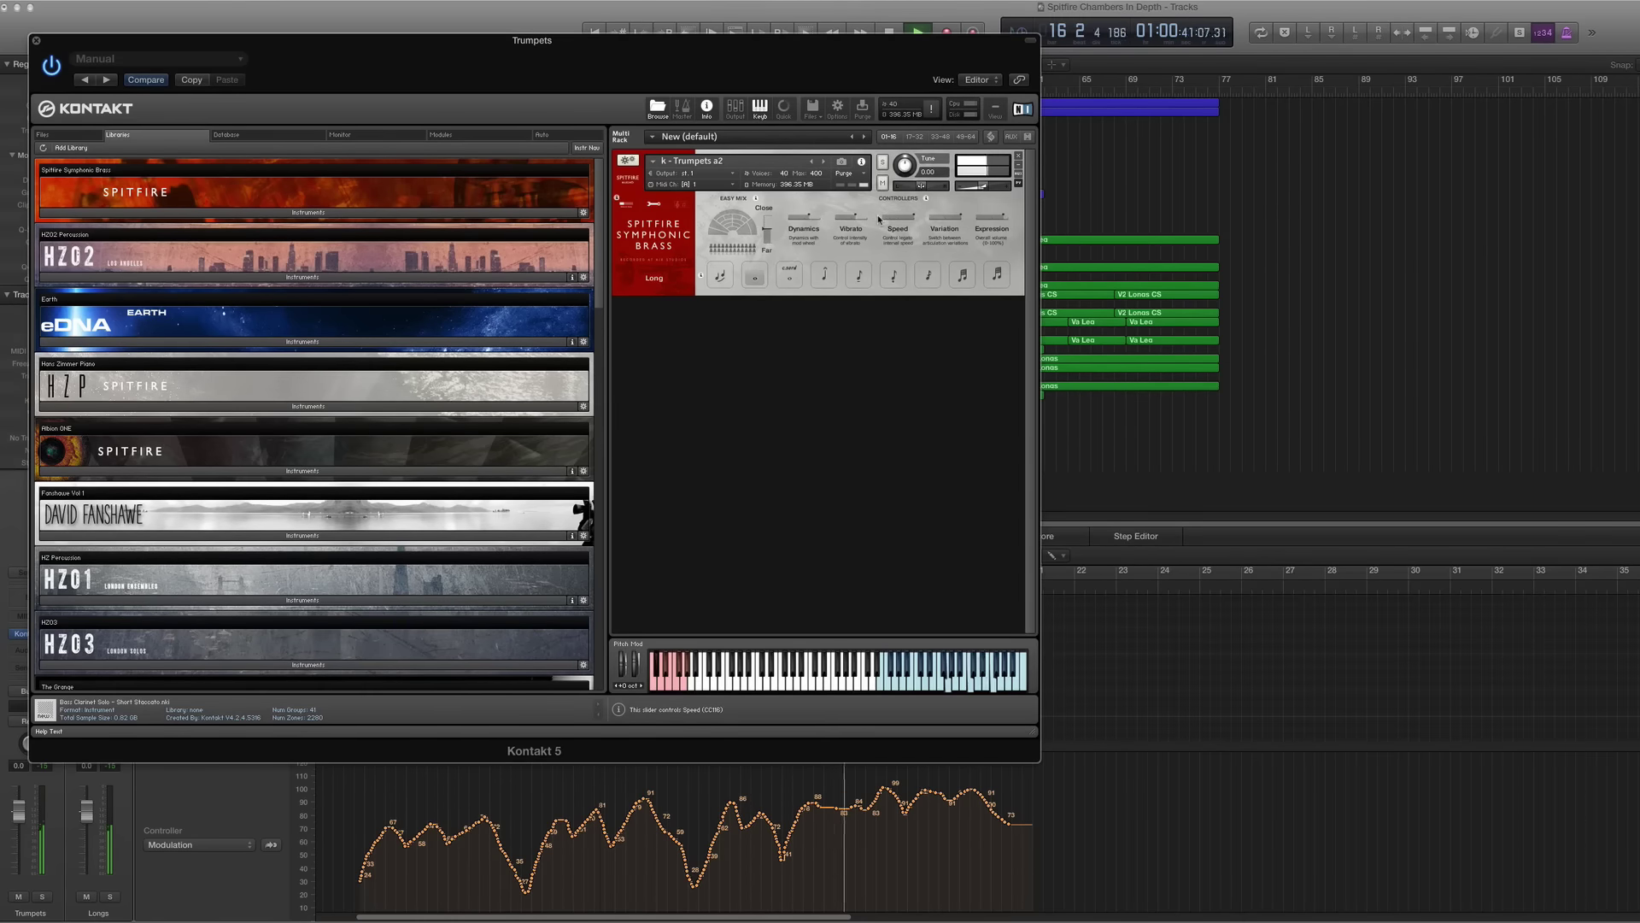
pyautogui.click(37, 41)
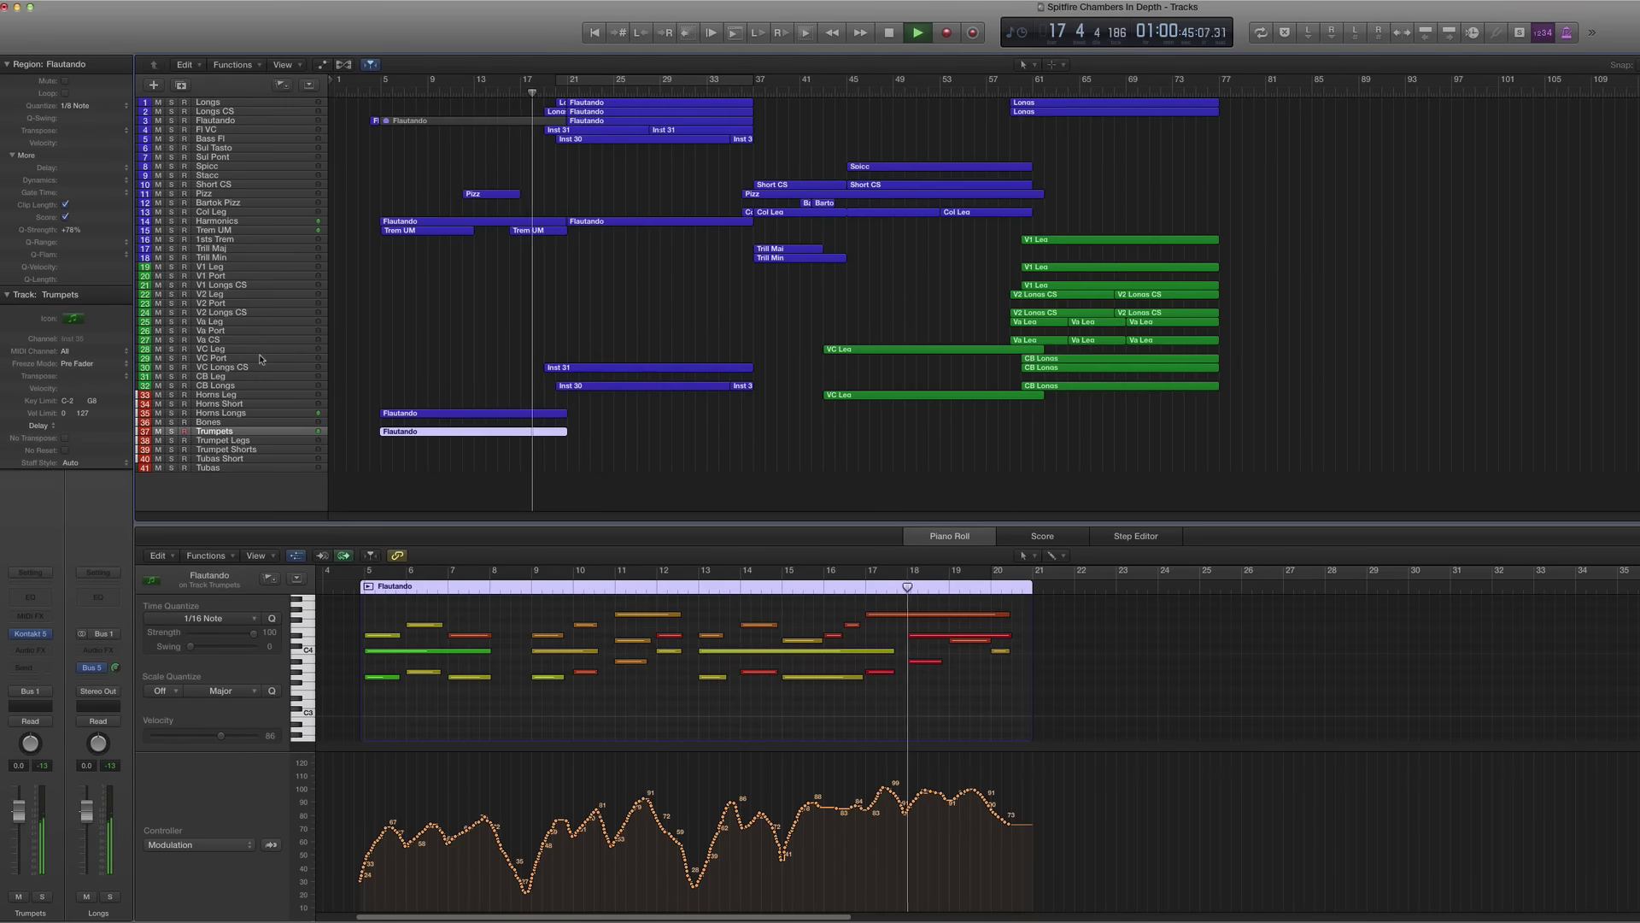
# Step: Mute the Flautando region at bar 5 on the Harmonics track and play the arrangement from bar 4
pyautogui.click(406, 222)
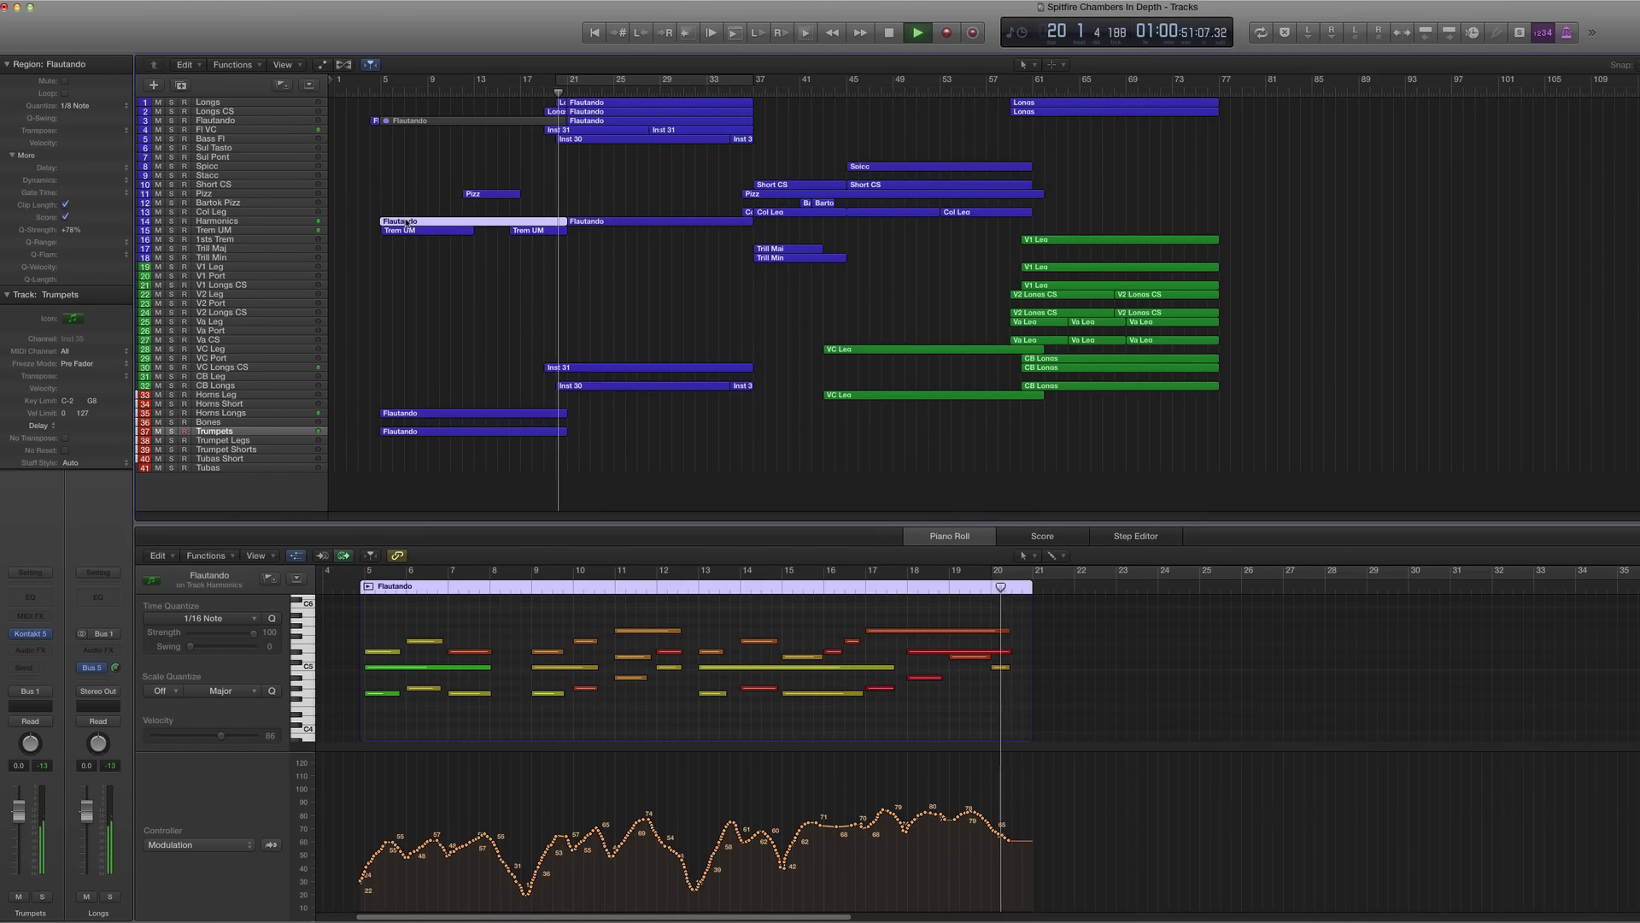
pyautogui.hotkey('ctrl', 'm')
pyautogui.press('space')
pyautogui.click(372, 92)
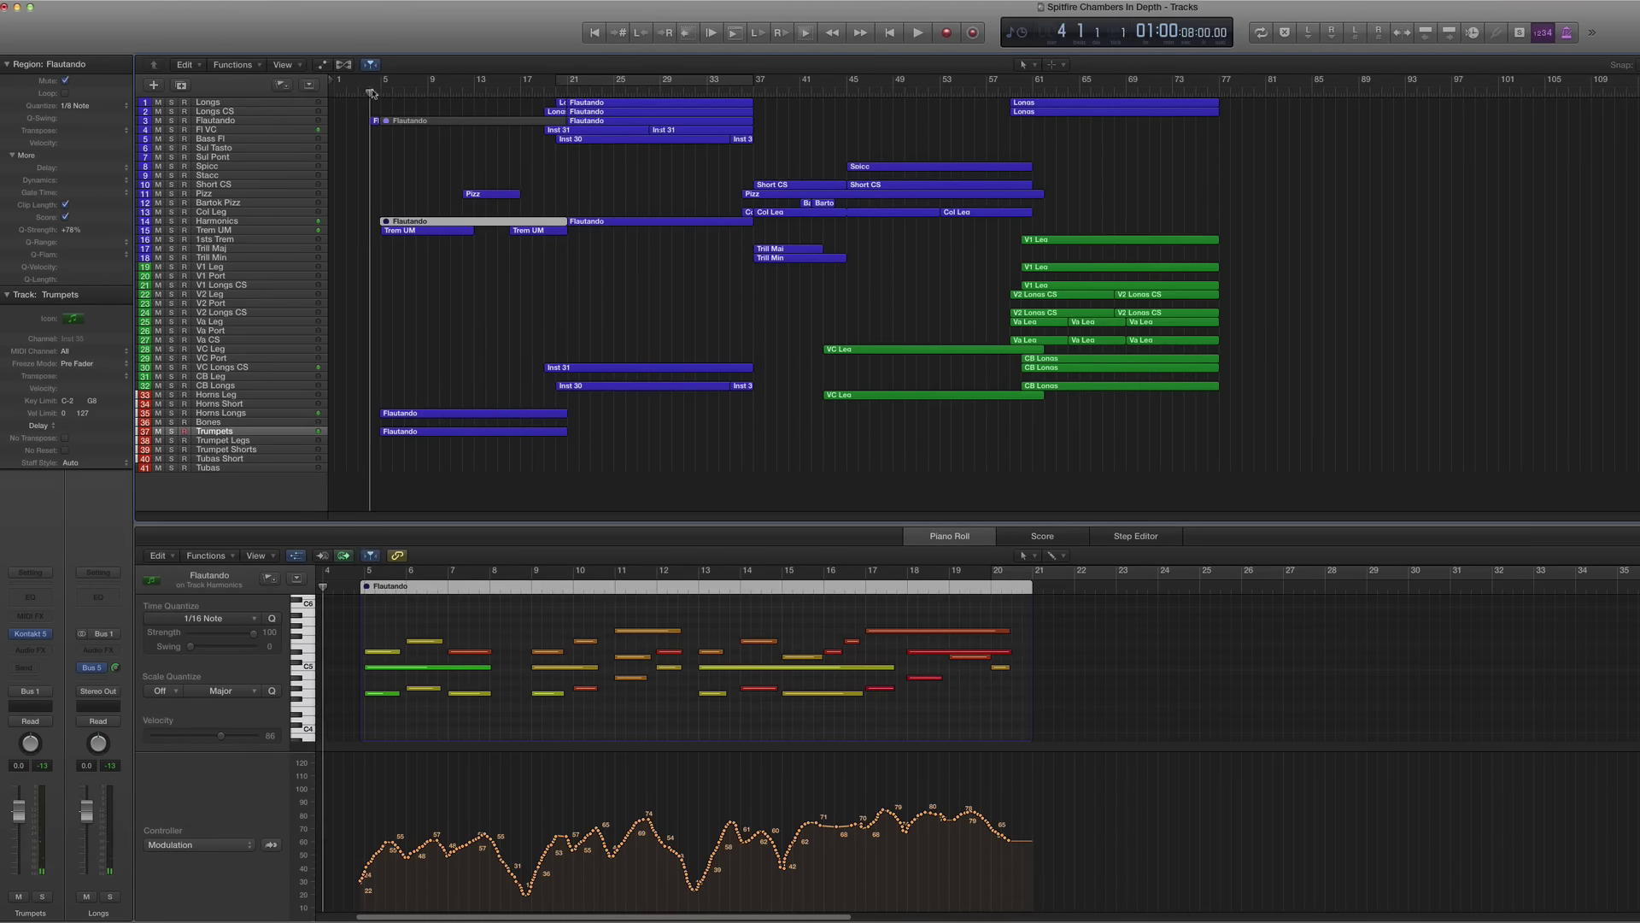
pyautogui.press('space')
# Step: Flatten the first Harmonics region's modulation near zero until about bar 8 3, lower the rest of the curve, and unmute the region
pyautogui.click(219, 222)
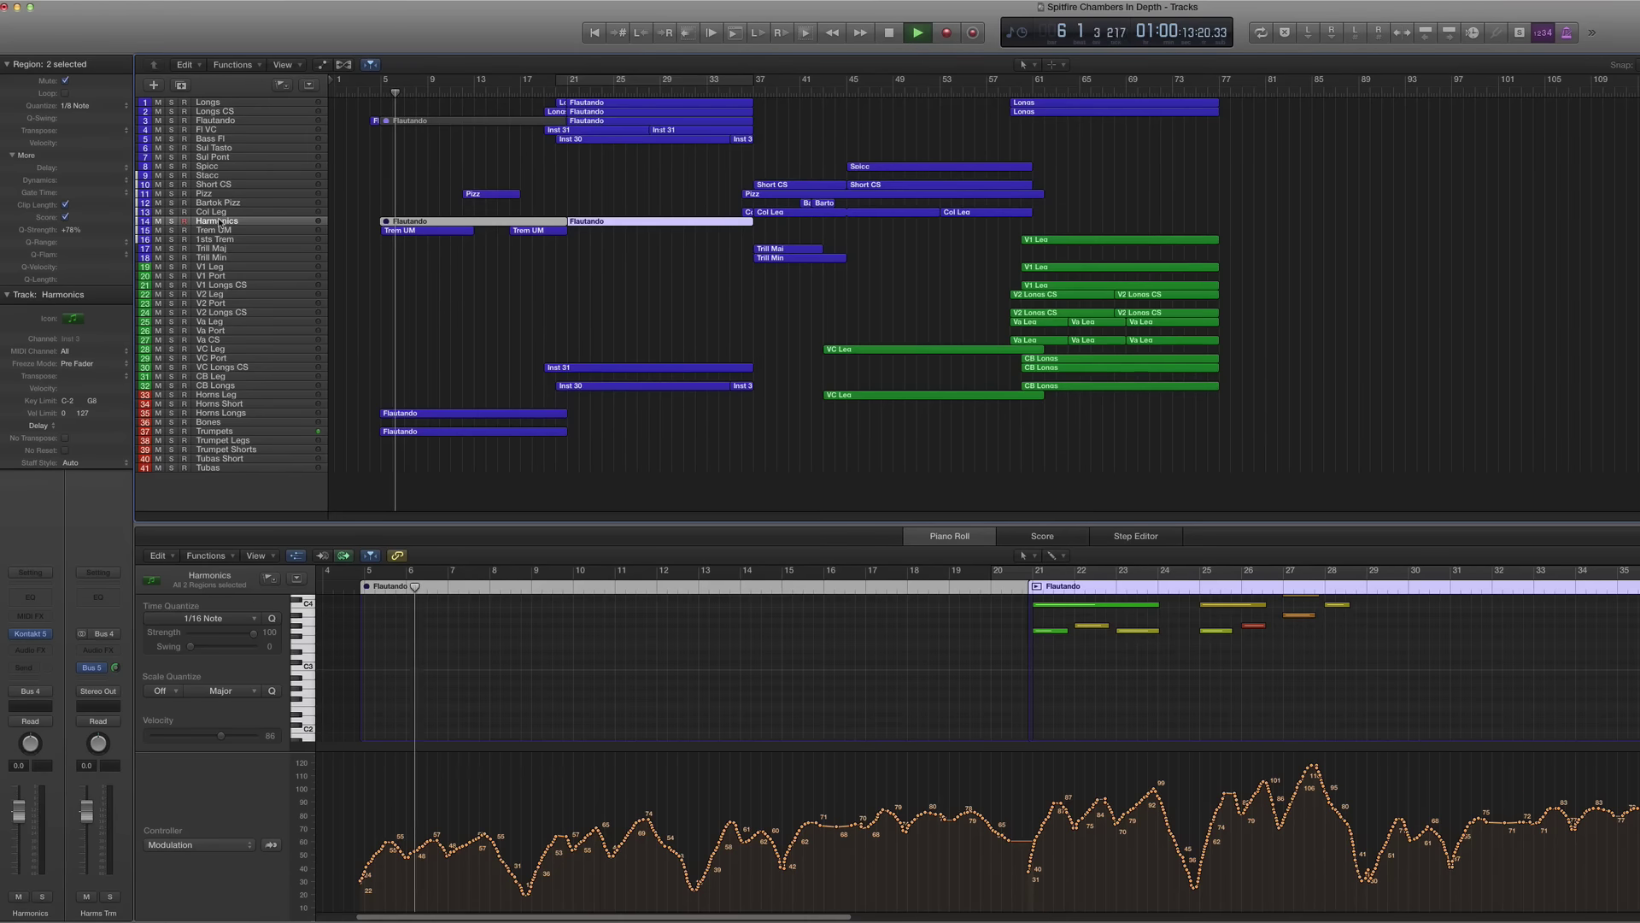
pyautogui.click(393, 281)
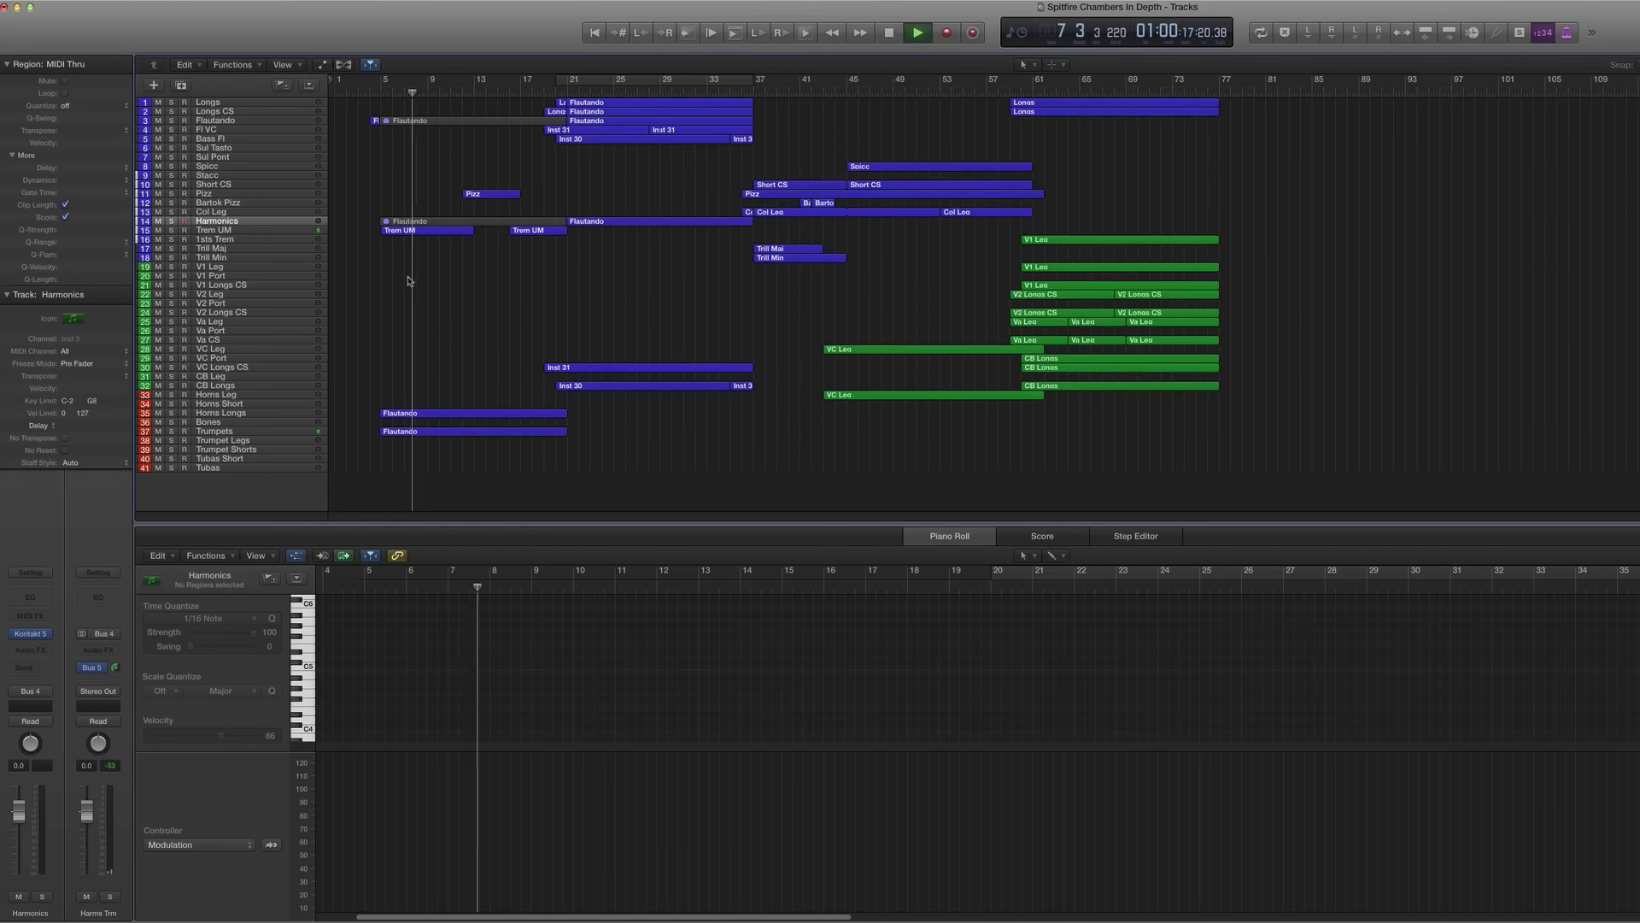
pyautogui.click(418, 221)
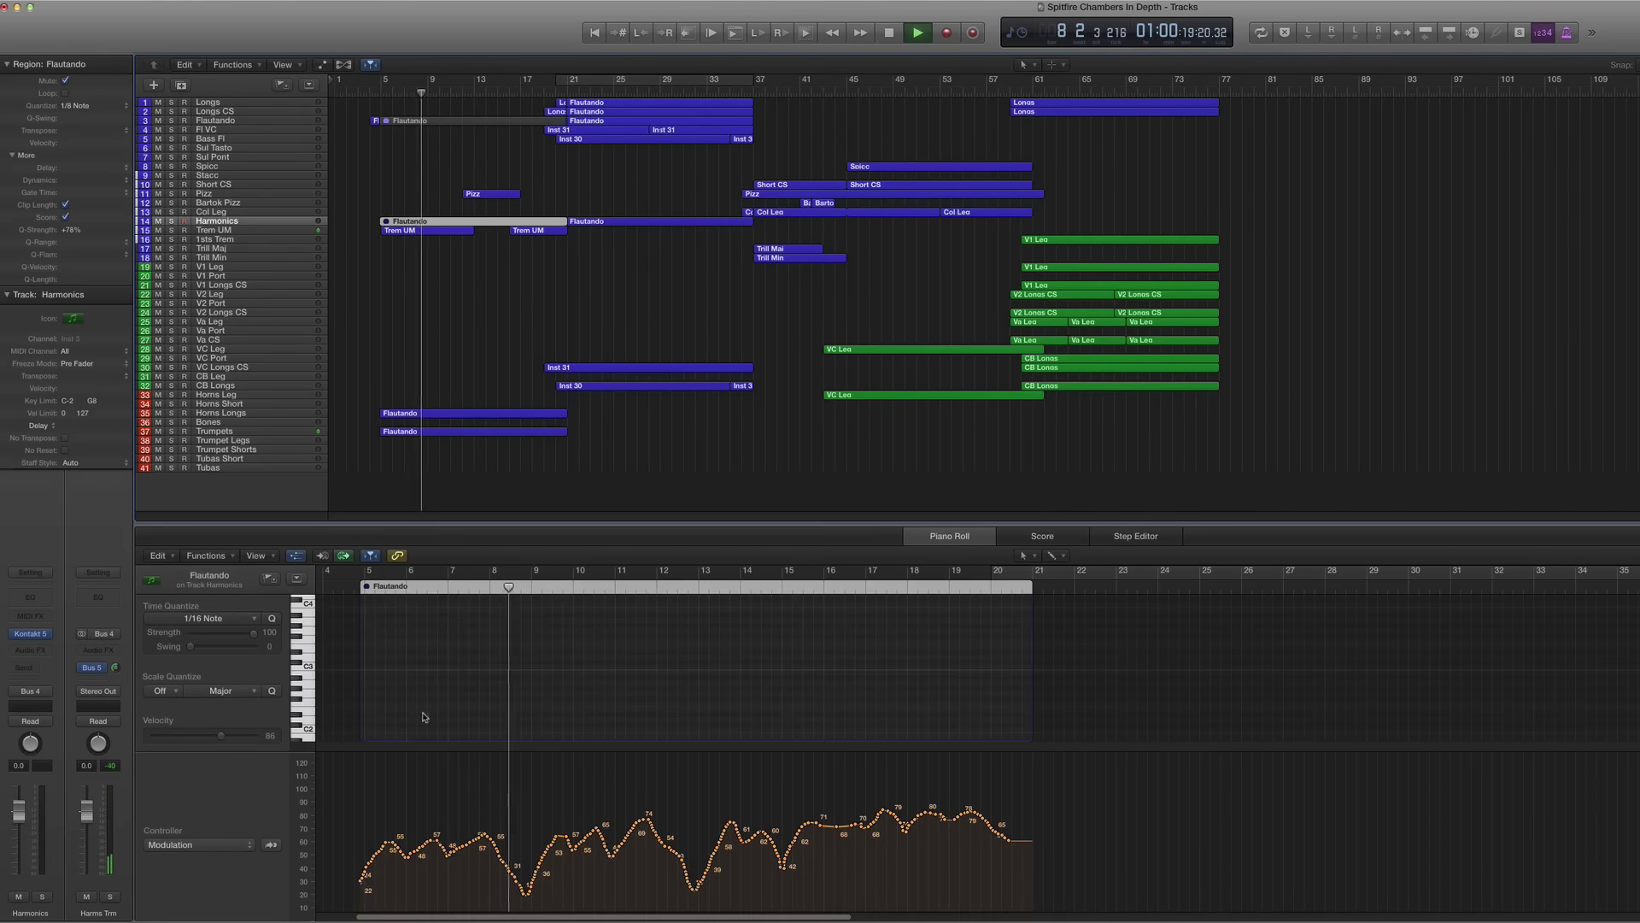
pyautogui.click(515, 901)
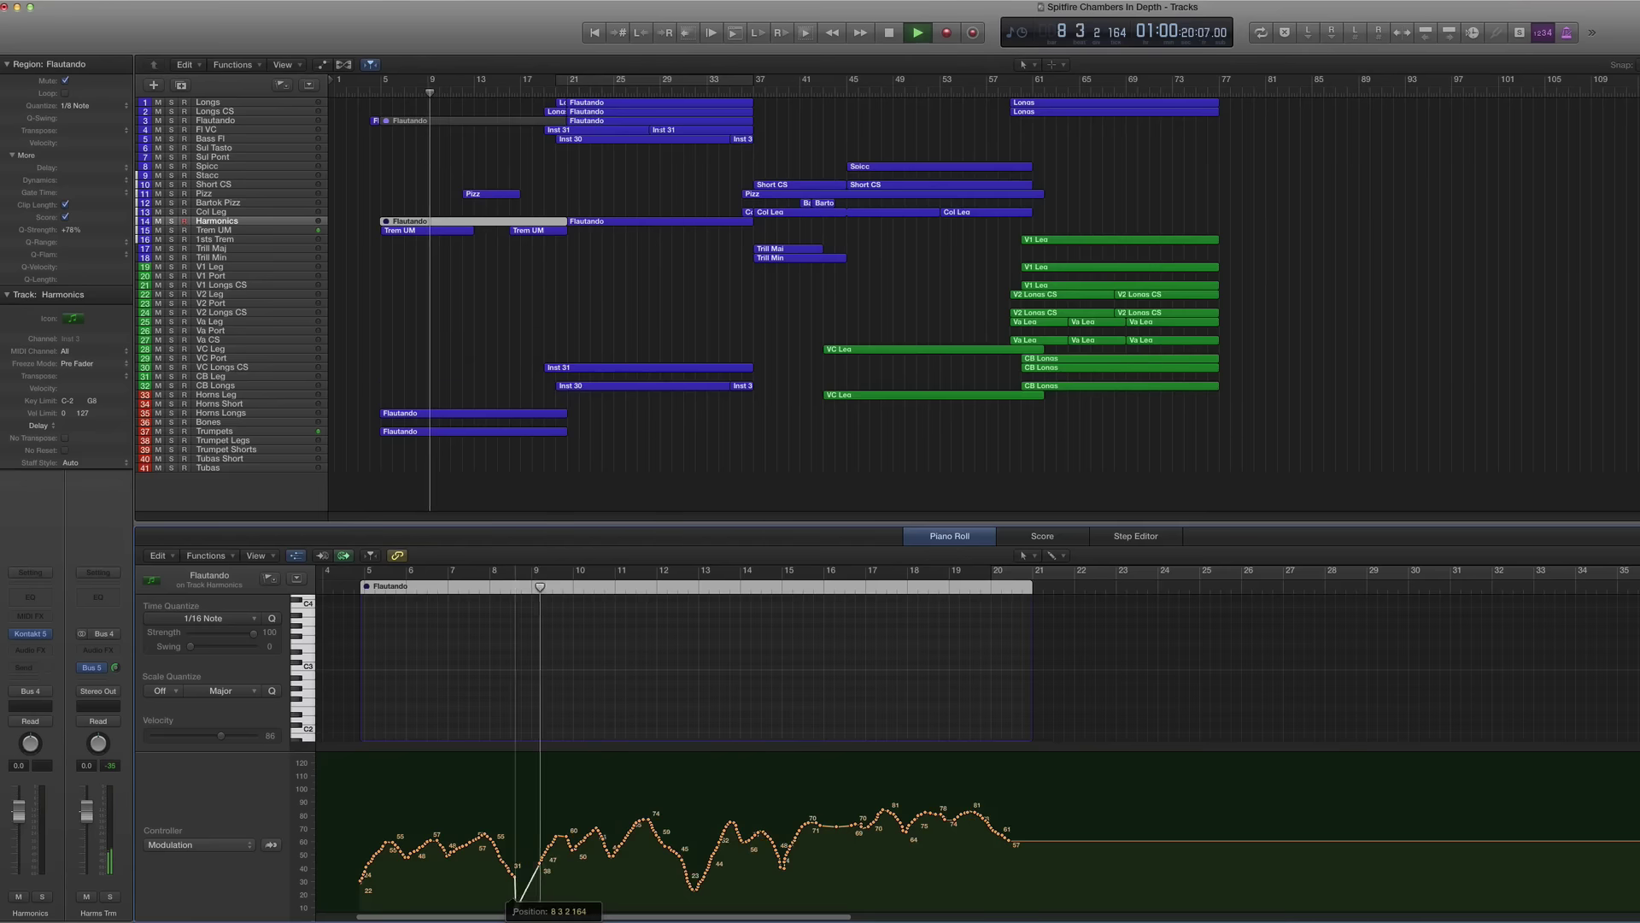
pyautogui.moveTo(515, 901)
pyautogui.mouseDown()
pyautogui.moveTo(416, 876)
pyautogui.moveTo(359, 910)
pyautogui.mouseUp()
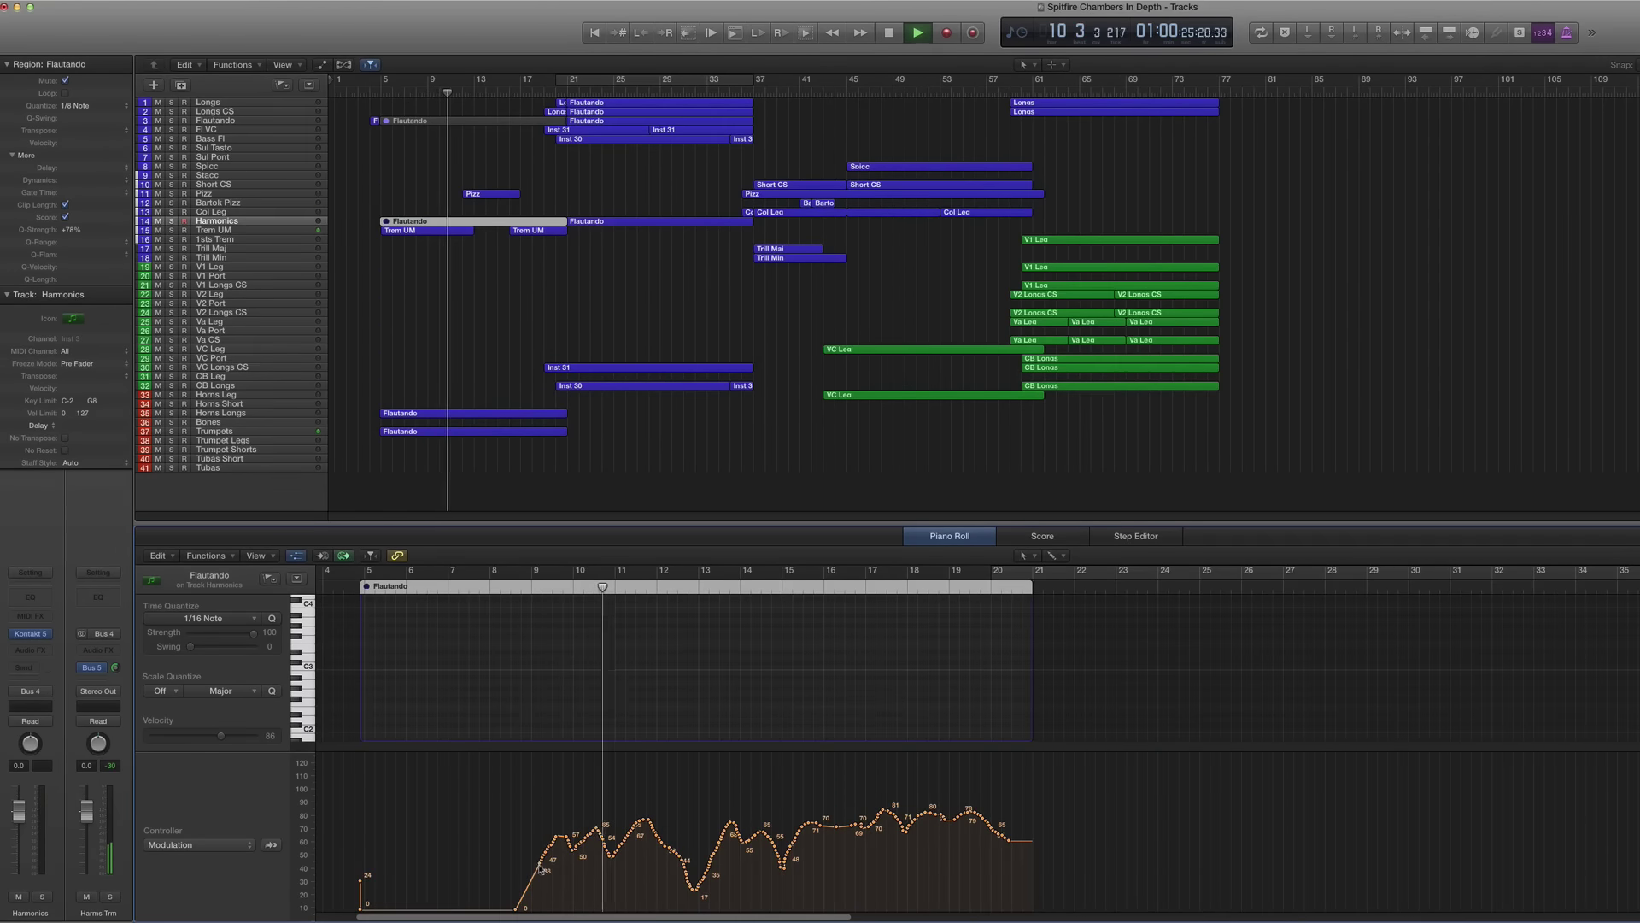
pyautogui.moveTo(539, 869); pyautogui.dragTo(535, 907)
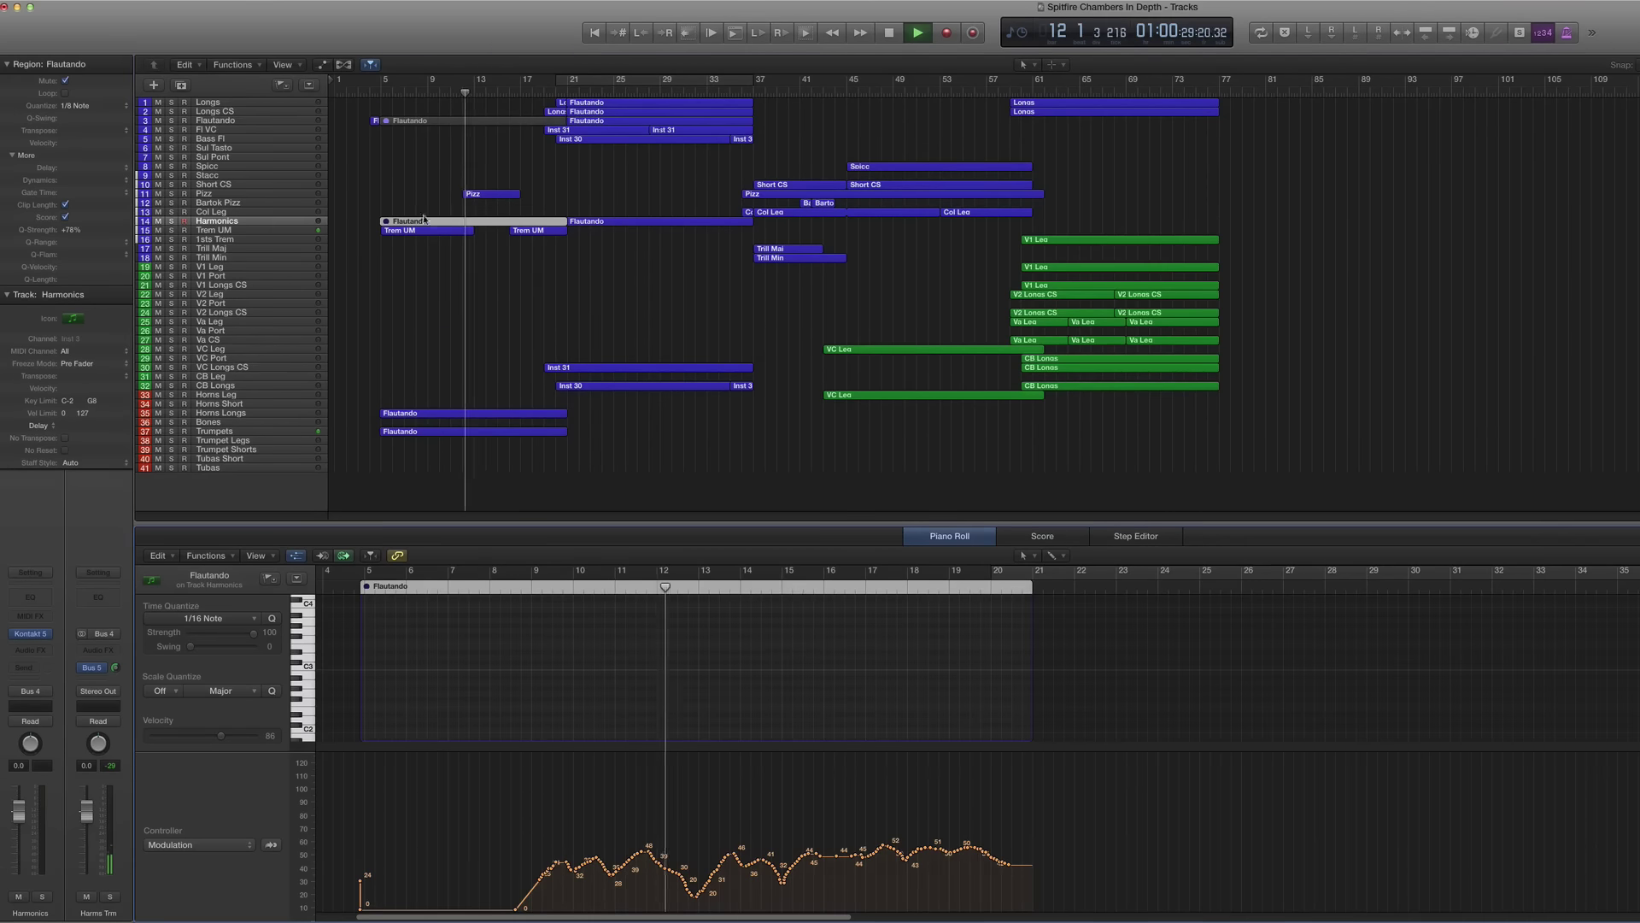
pyautogui.hotkey('ctrl', 'm')
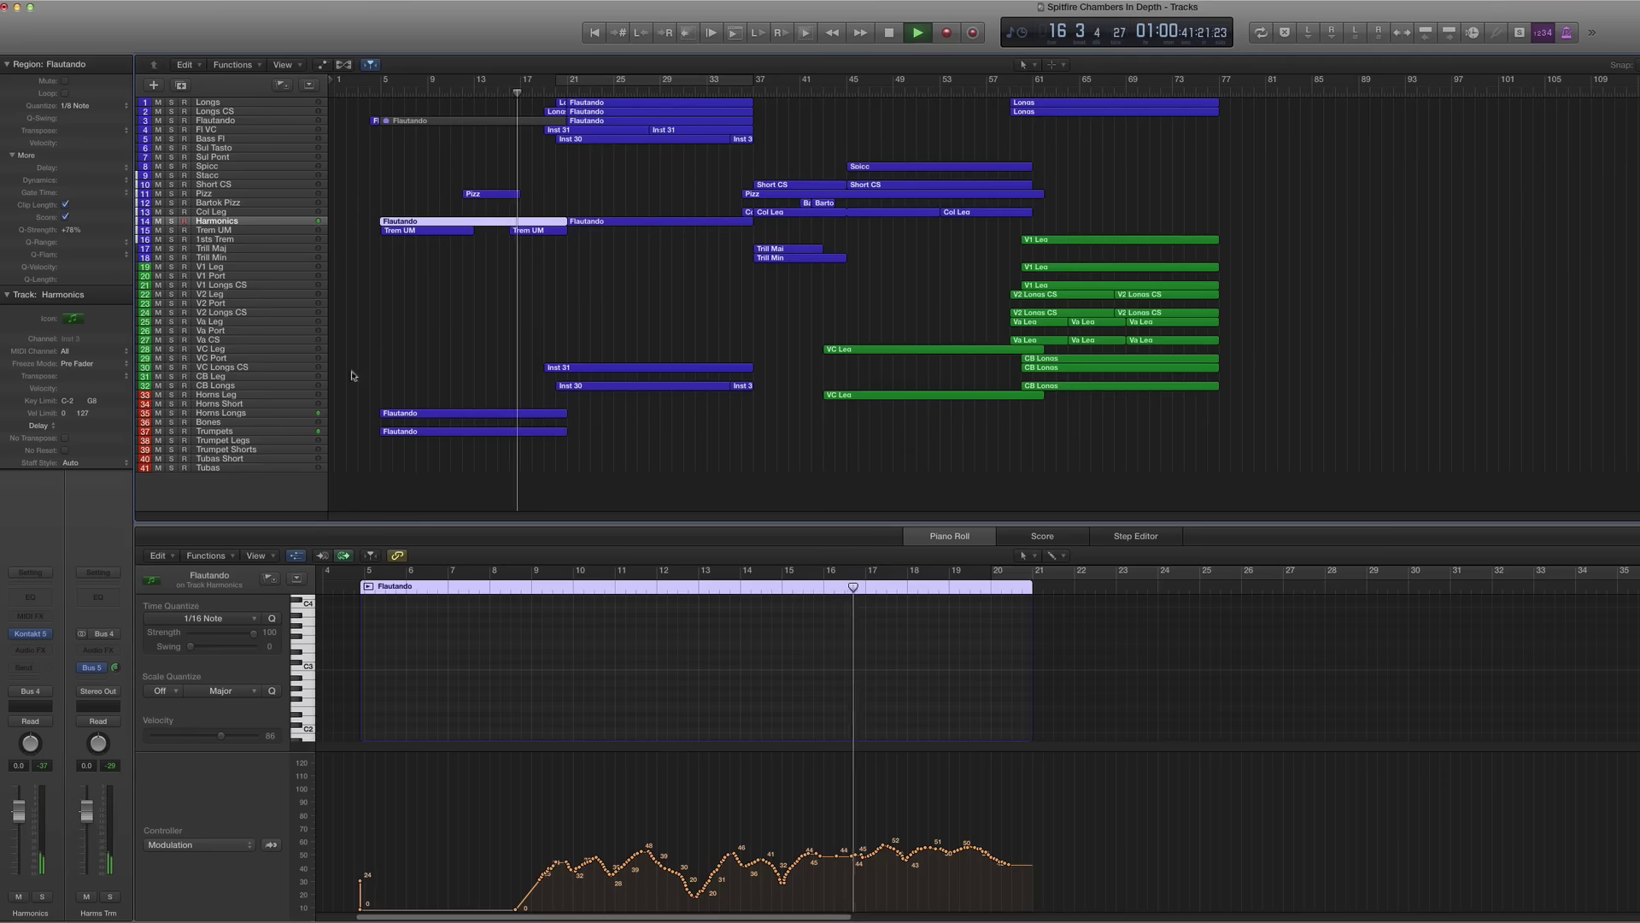
# Step: Lower the whole modulation curve of the Flautando region on the Horns Longs track
pyautogui.click(233, 414)
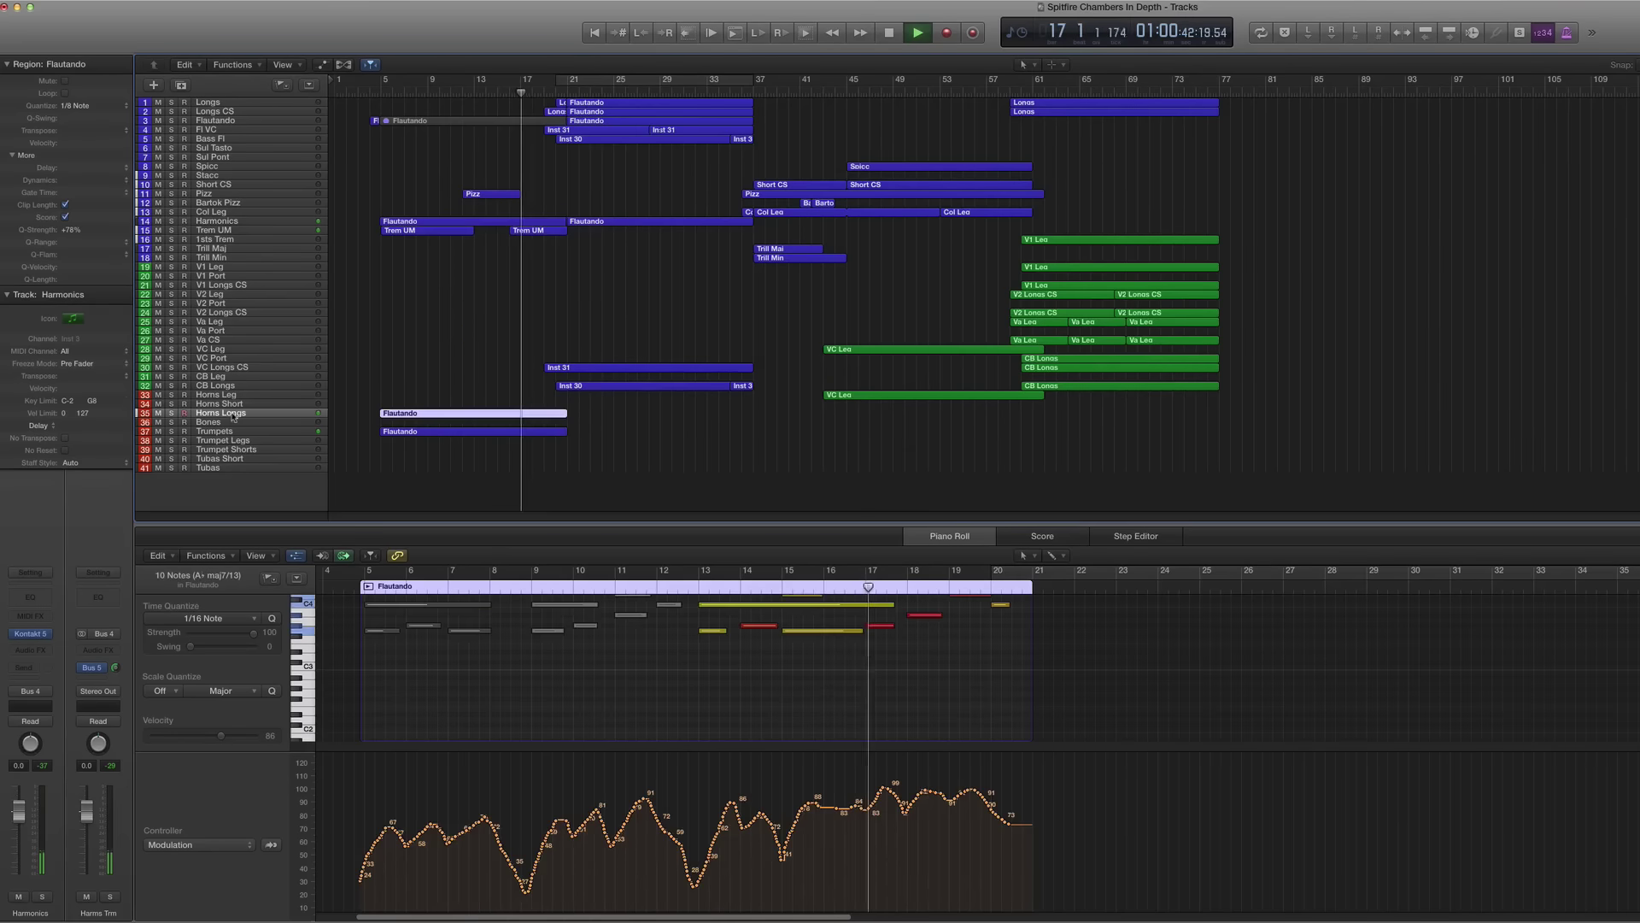
pyautogui.click(360, 883)
pyautogui.moveTo(360, 882); pyautogui.dragTo(373, 870)
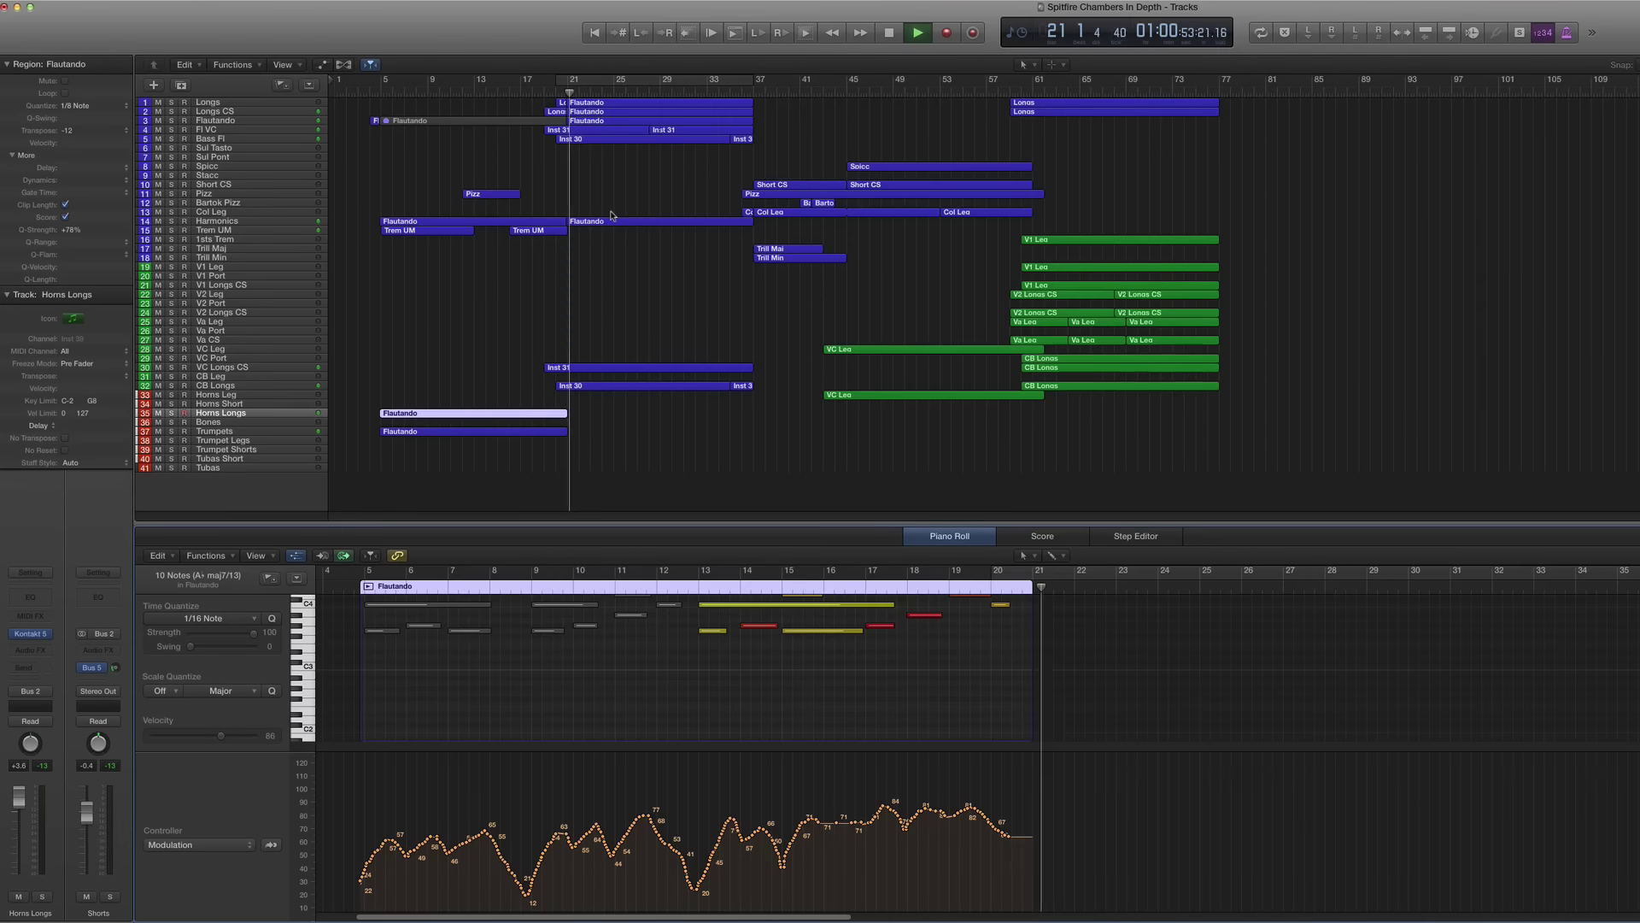
# Step: Solo the three Inst 31 and Inst 30 regions on VC Longs CS and CB Longs and listen from about bar 21
pyautogui.press('space')
pyautogui.moveTo(540, 333); pyautogui.dragTo(748, 390)
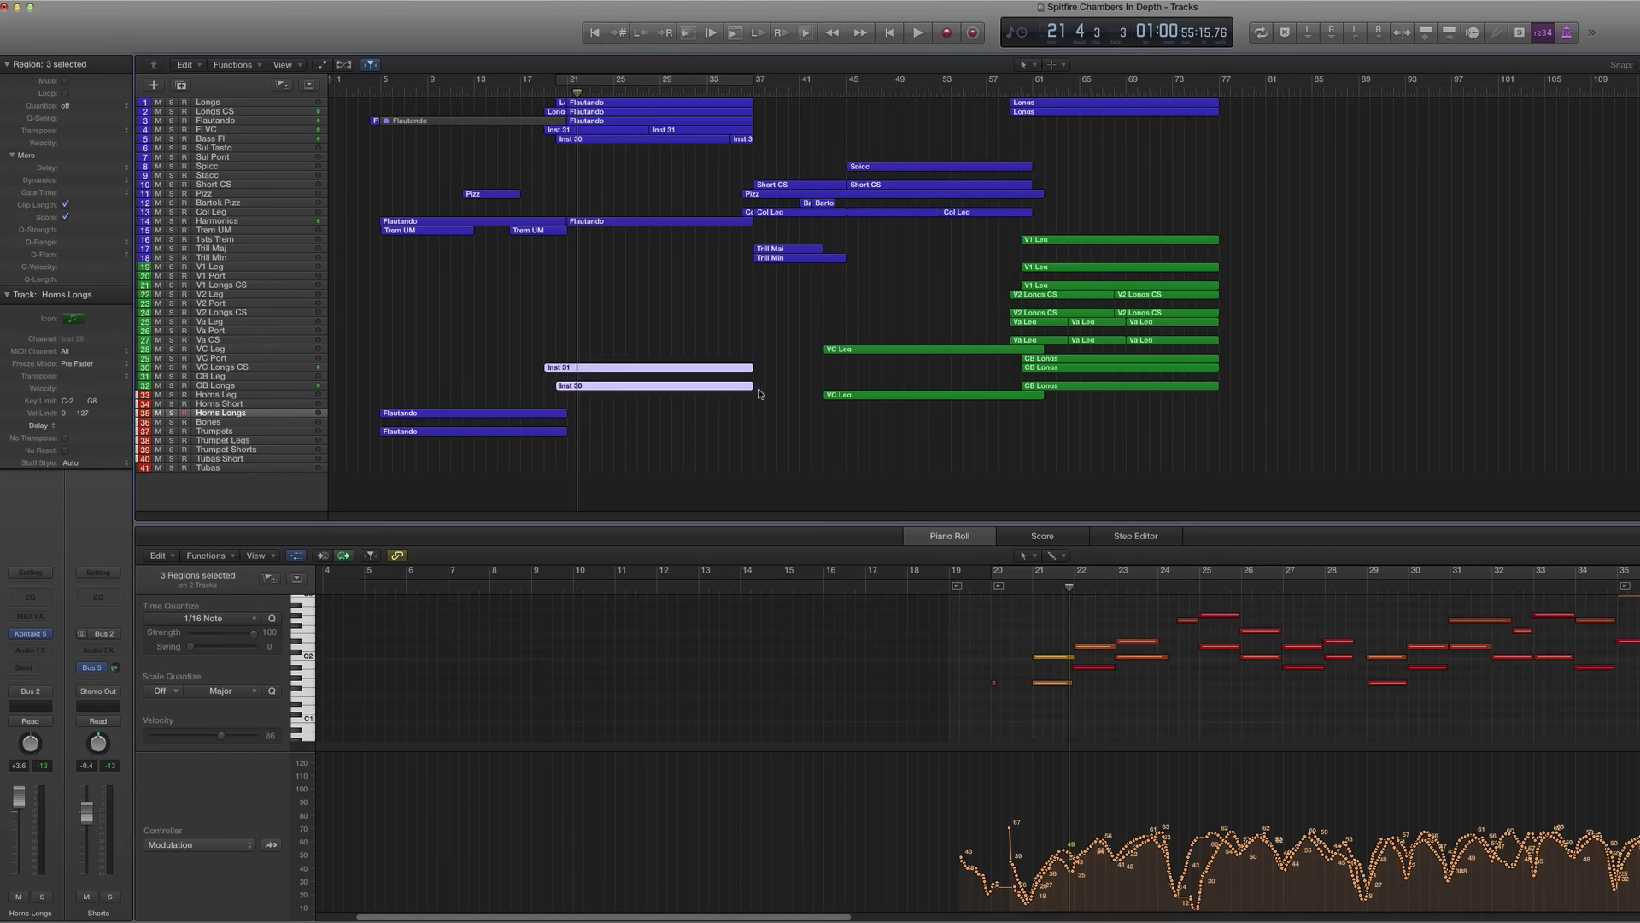
pyautogui.click(1021, 589)
pyautogui.press('space')
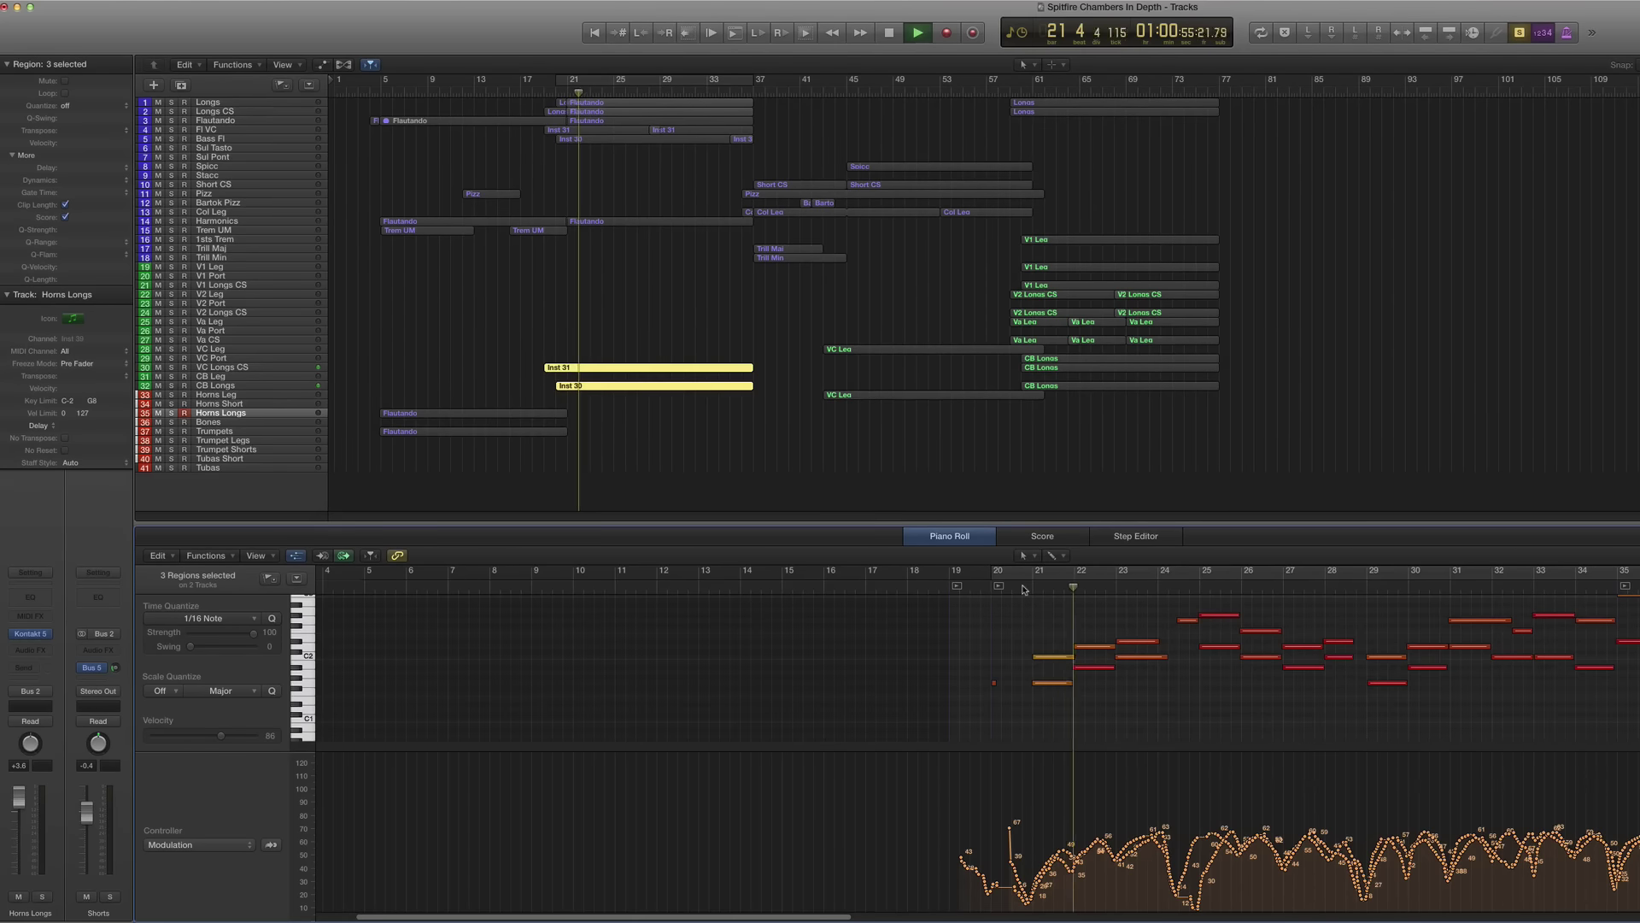
pyautogui.press('space')
pyautogui.click(658, 417)
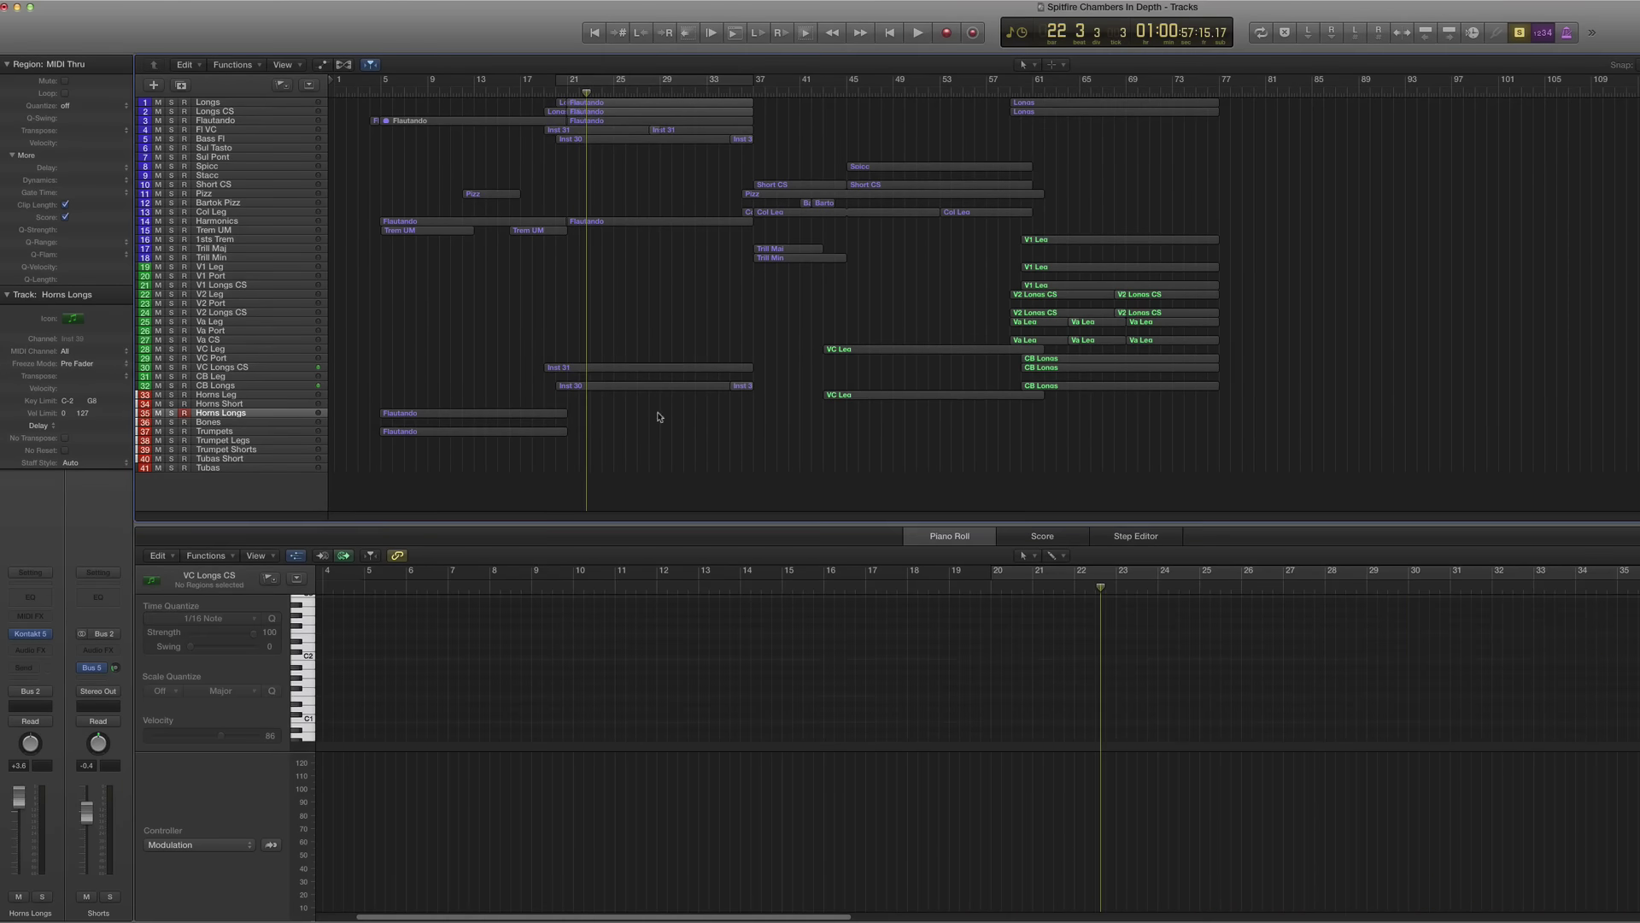
# Step: Move Inst 31 to the VC Port track muted, copy CB Longs' Inst 30 regions to VC Longs CS, and play from about bar 21
pyautogui.moveTo(614, 367)
pyautogui.mouseDown()
pyautogui.moveTo(669, 396)
pyautogui.moveTo(632, 394)
pyautogui.moveTo(608, 369)
pyautogui.mouseUp()
pyautogui.hotkey('ctrl', 'm')
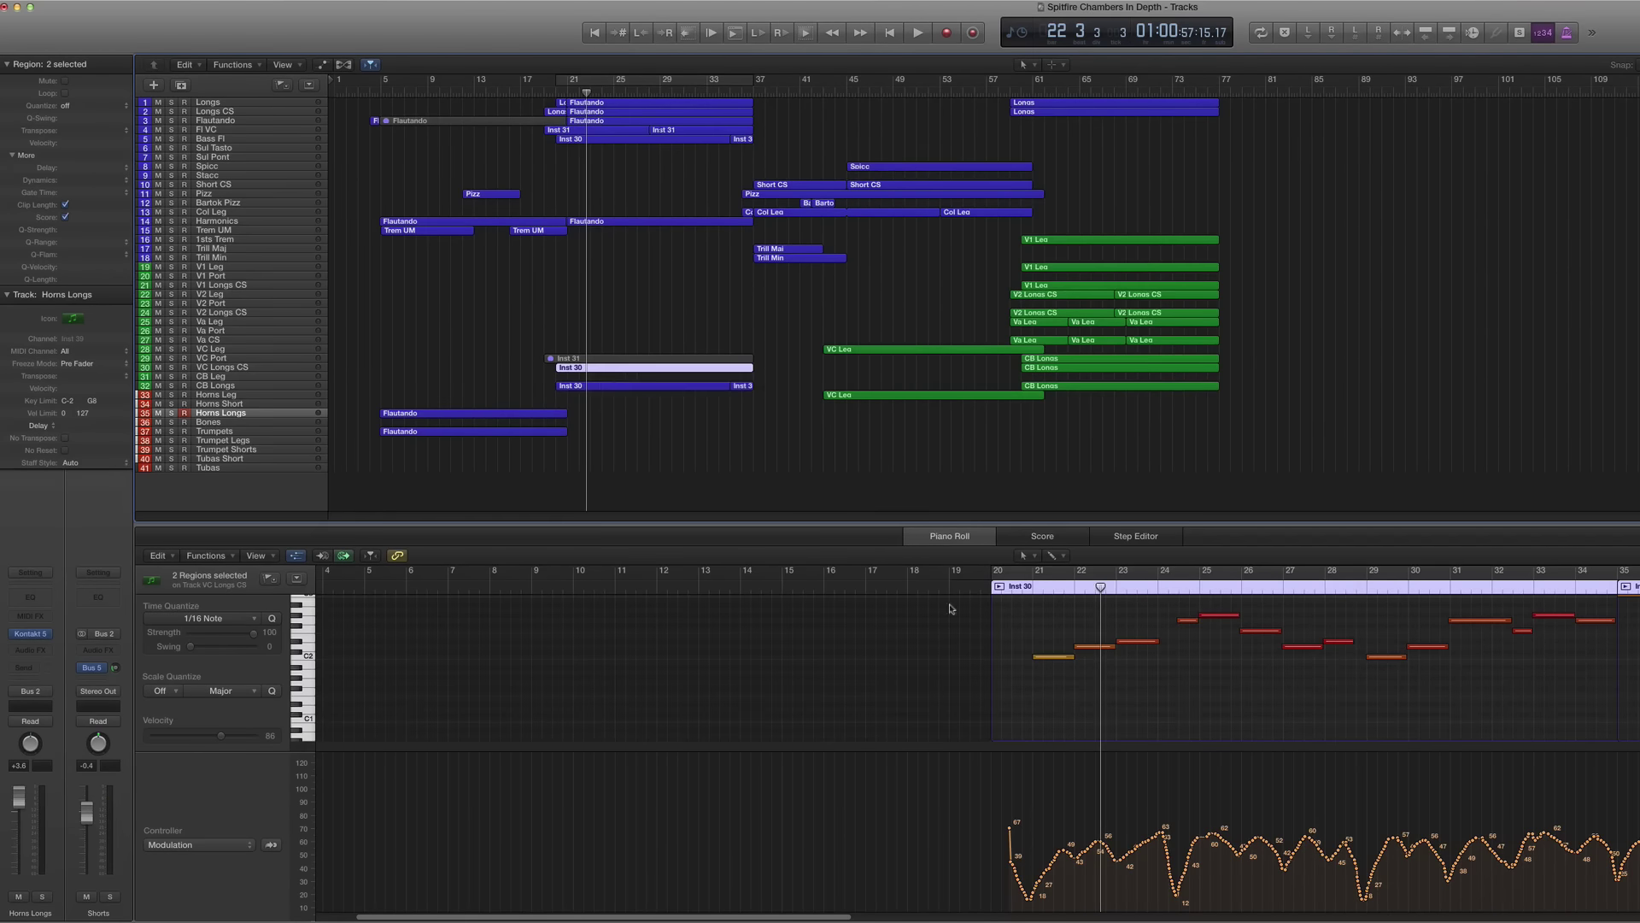
pyautogui.click(1023, 587)
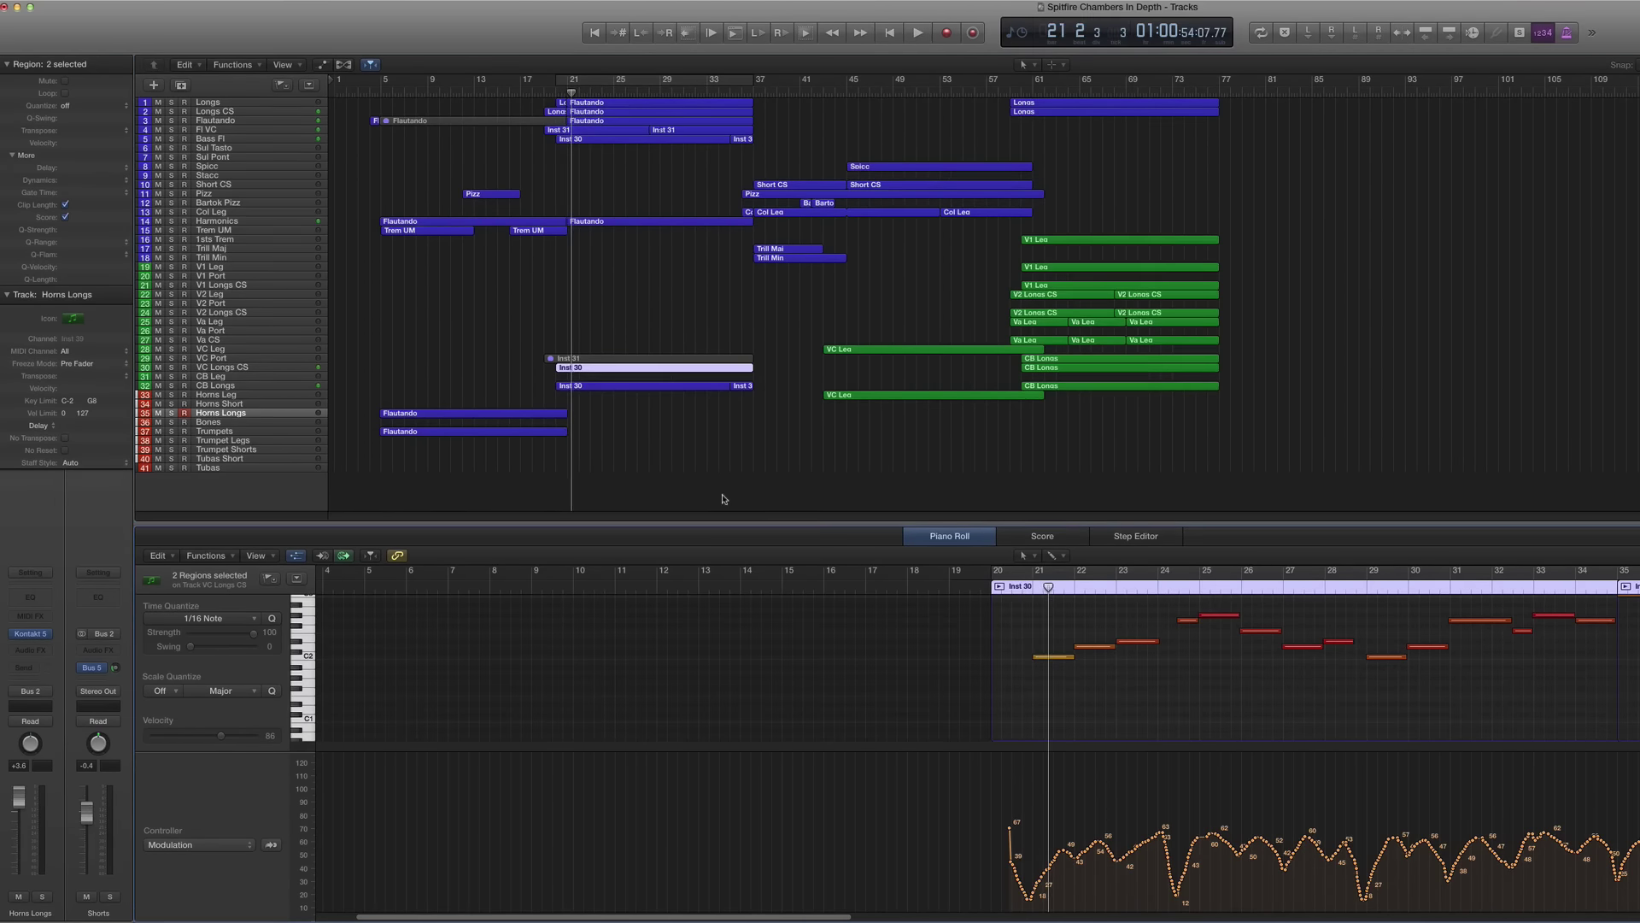
# Step: Solo the Inst 30 regions on VC Longs CS and CB Longs together and listen to them from about bar 21
pyautogui.hotkey('ctrl', 's')
pyautogui.keyDown('shift'); pyautogui.click(645, 387); pyautogui.keyUp('shift')
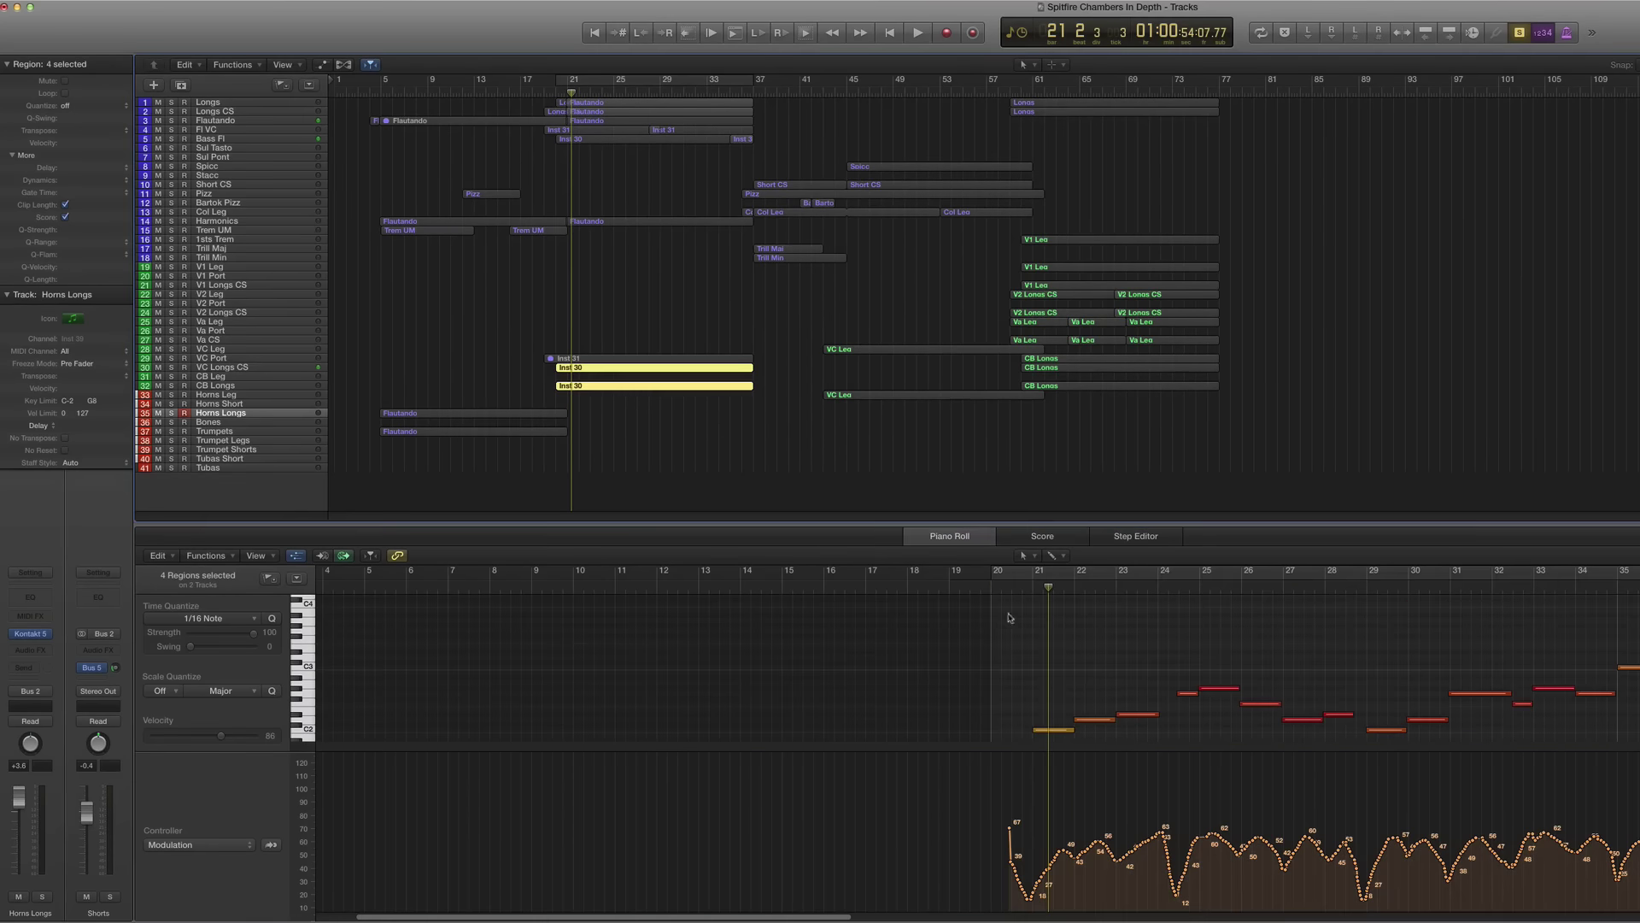
pyautogui.click(1023, 588)
pyautogui.press('space')
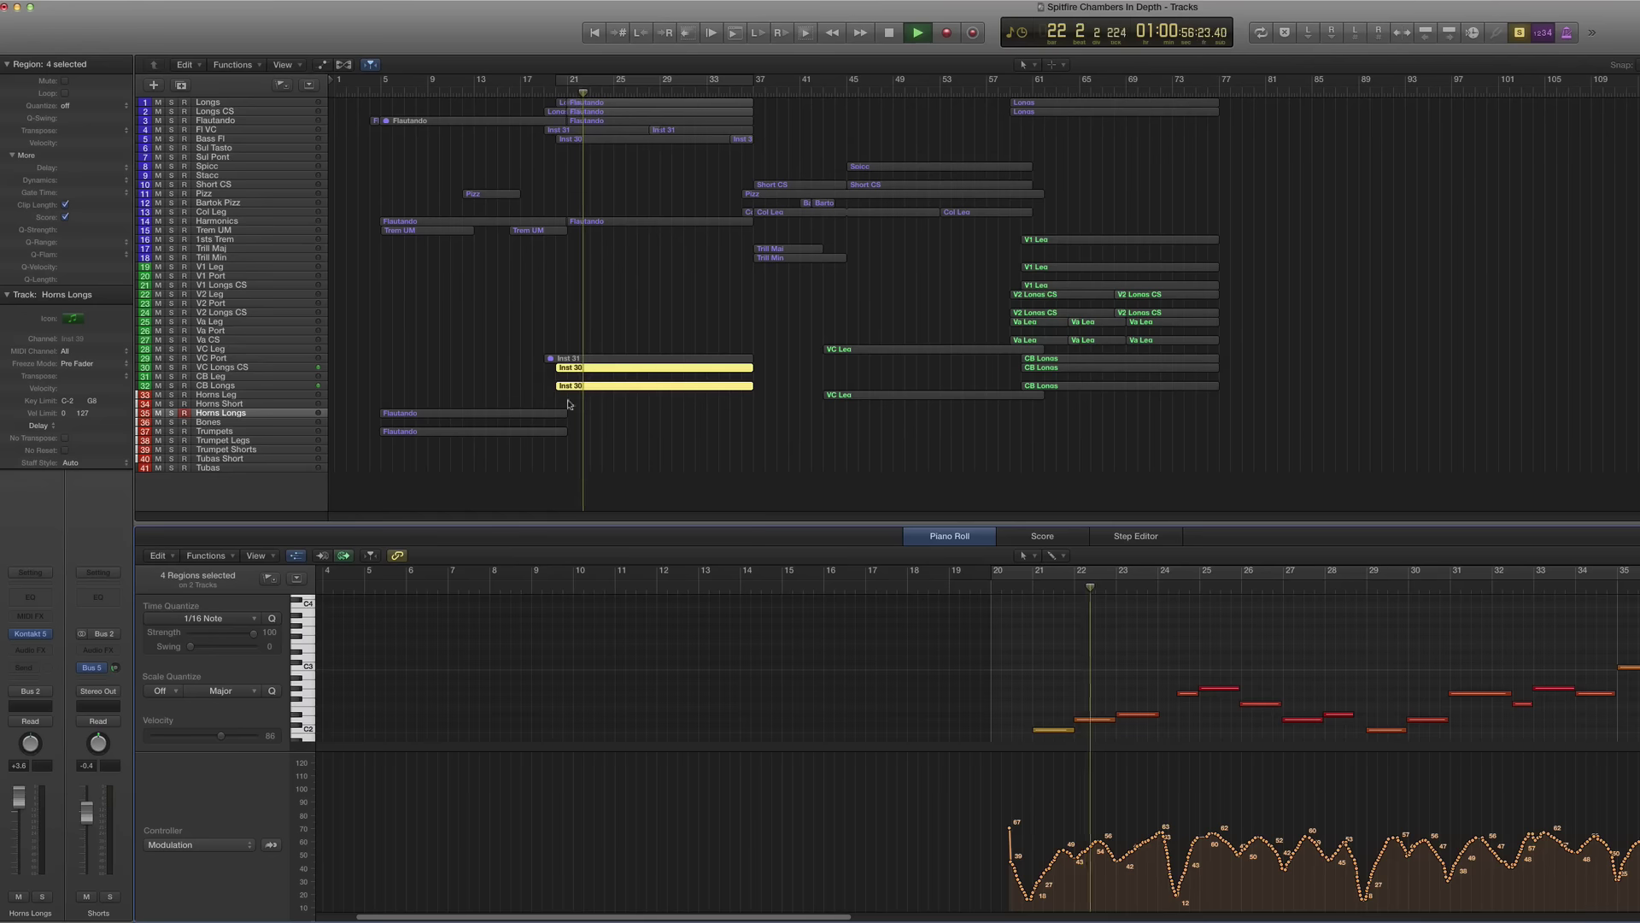
pyautogui.press('space')
# Step: Move the muted Inst 31 region from the VC Port track down to the Bones track
pyautogui.click(613, 360)
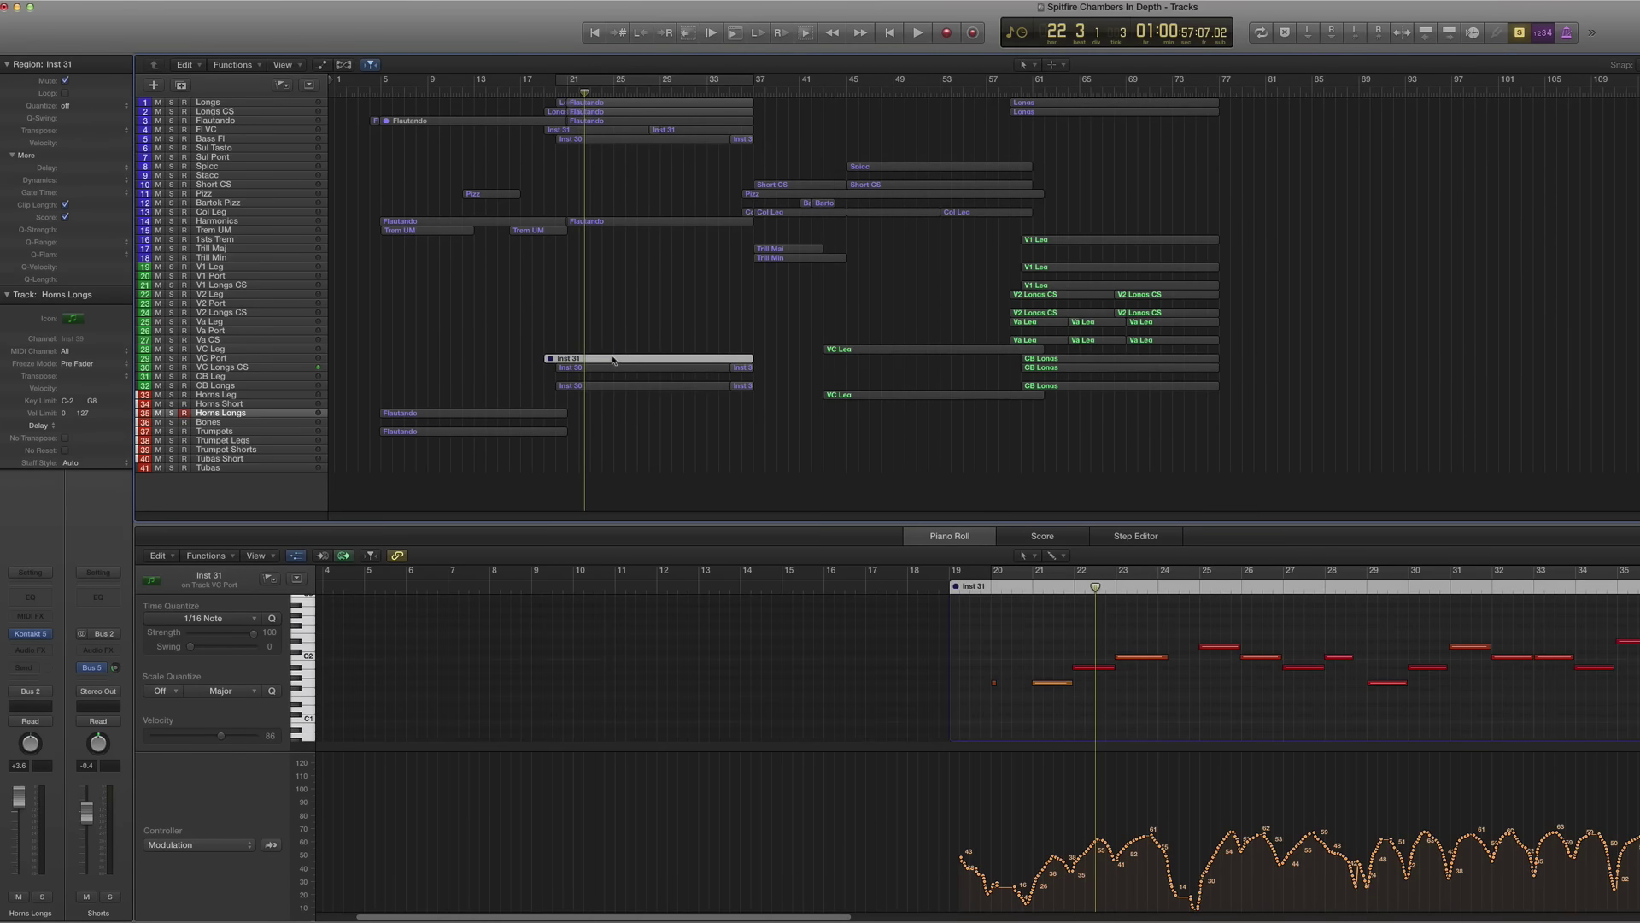
pyautogui.moveTo(613, 359); pyautogui.dragTo(613, 394)
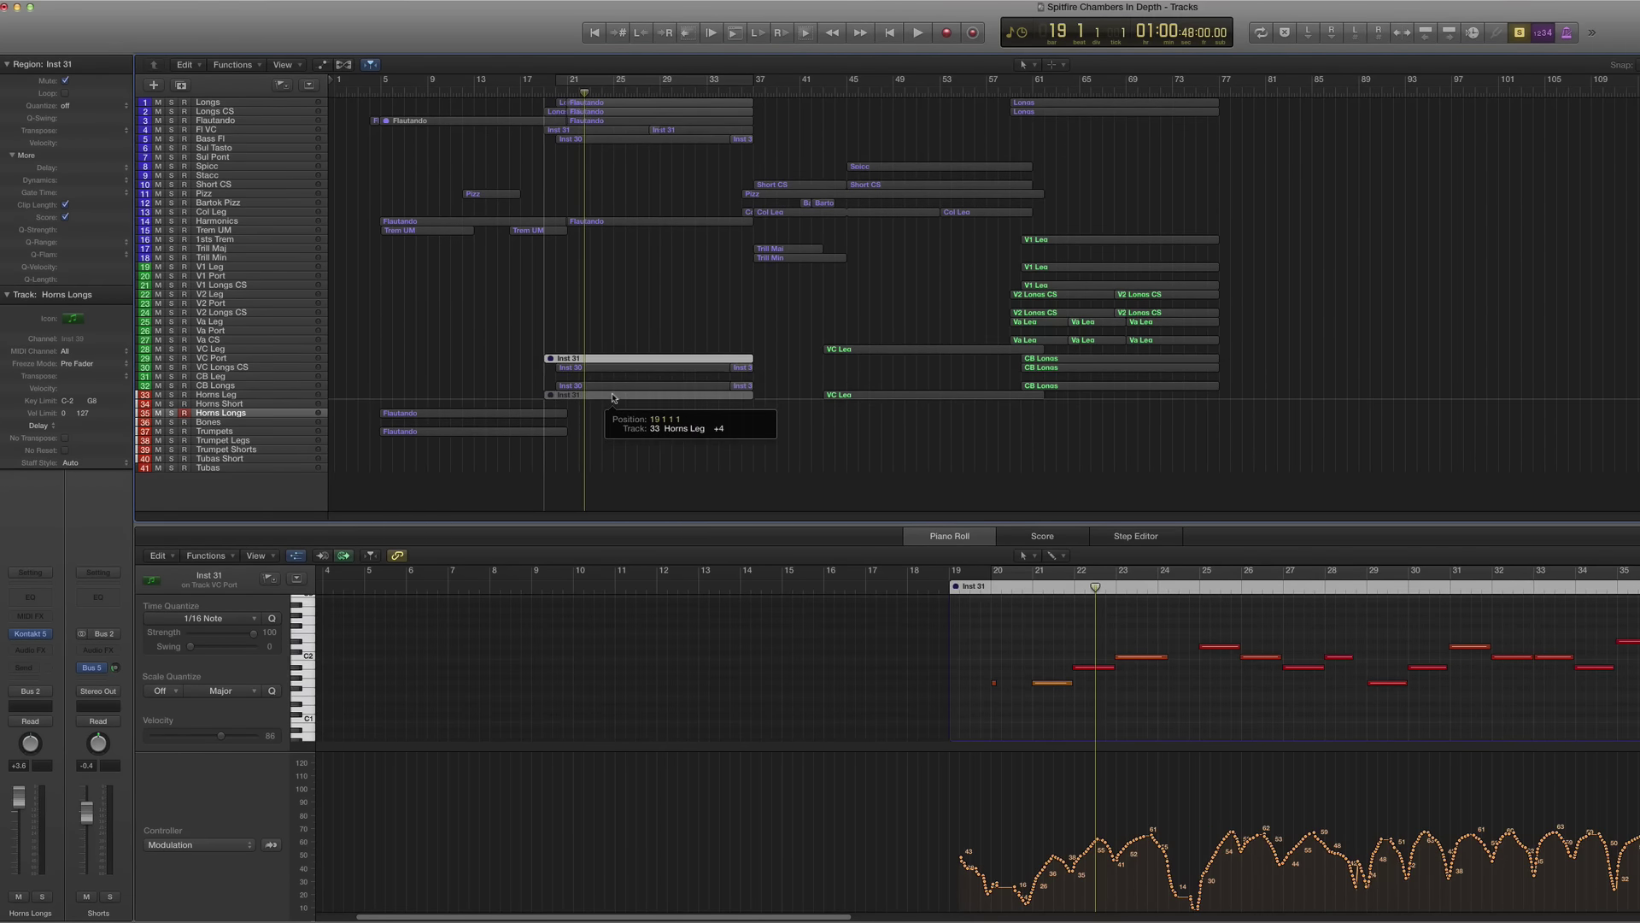
pyautogui.moveTo(612, 397); pyautogui.dragTo(614, 424)
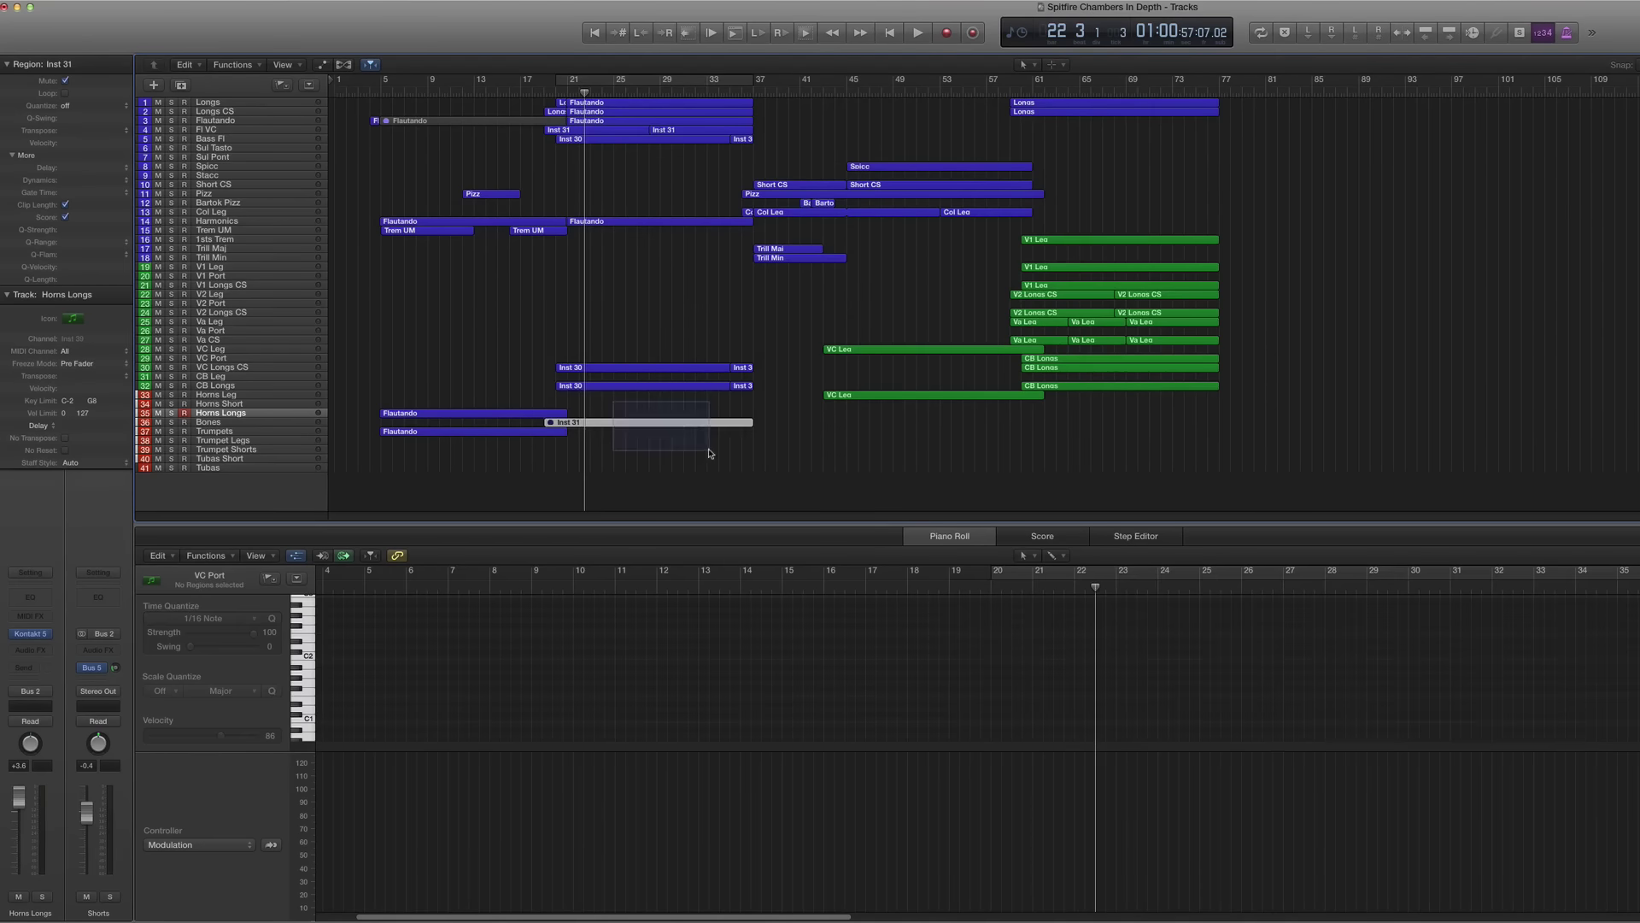
# Step: Unmute Inst 31 on Bones and play it soloed with the VC Longs CS and CB Longs regions from about bar 21
pyautogui.moveTo(632, 329); pyautogui.dragTo(775, 438)
pyautogui.hotkey('ctrl', 's')
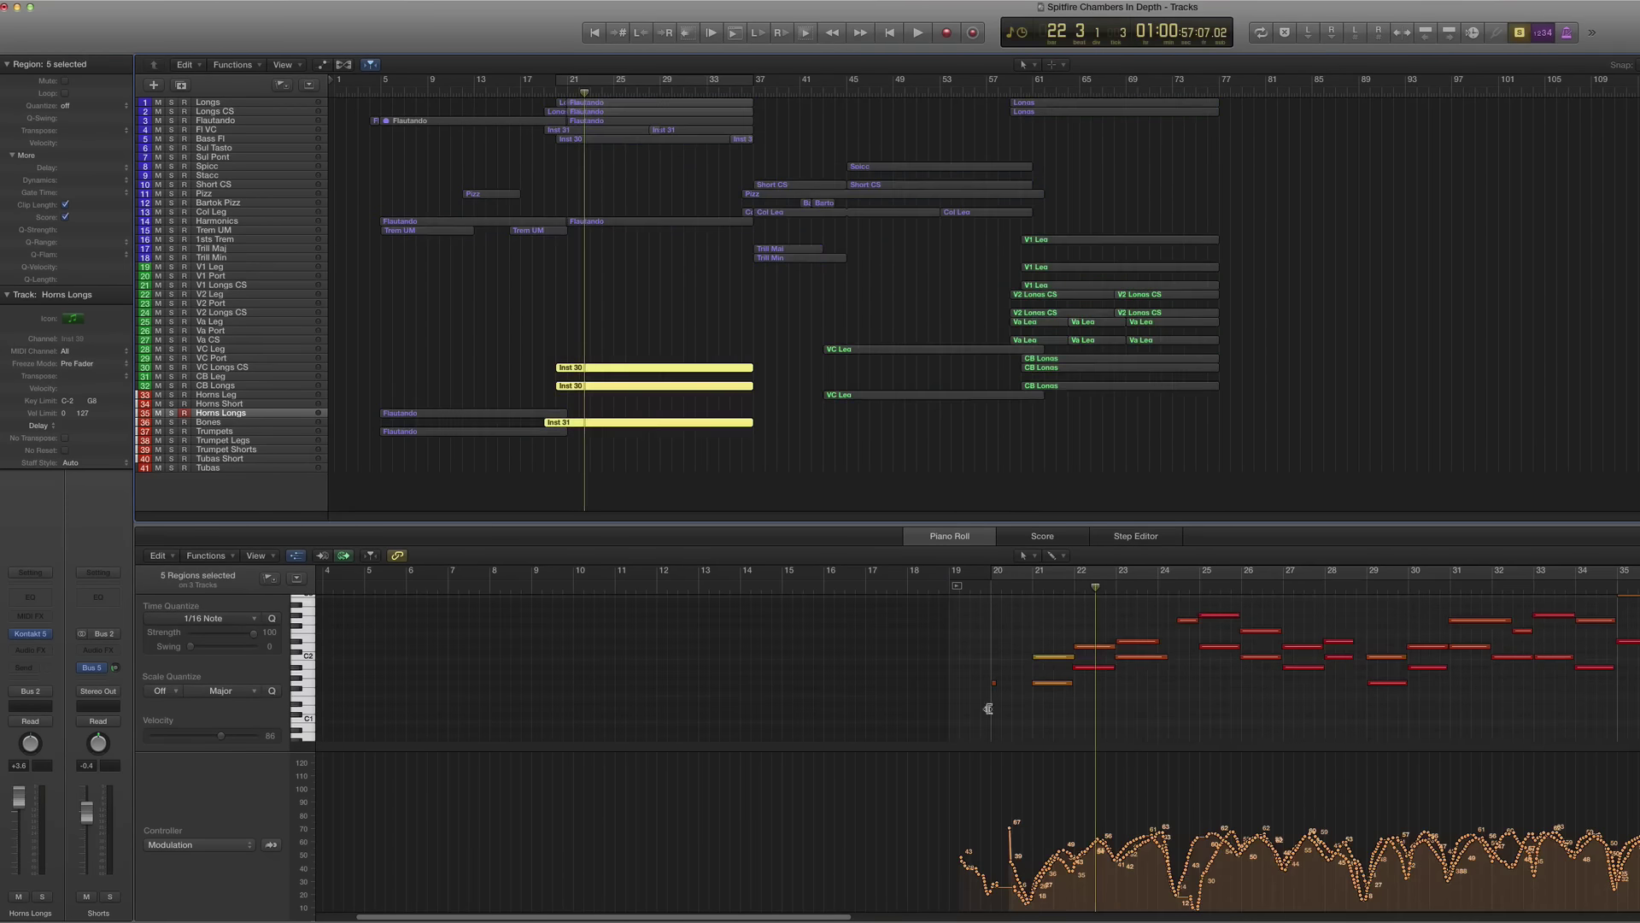
pyautogui.doubleClick(1021, 586)
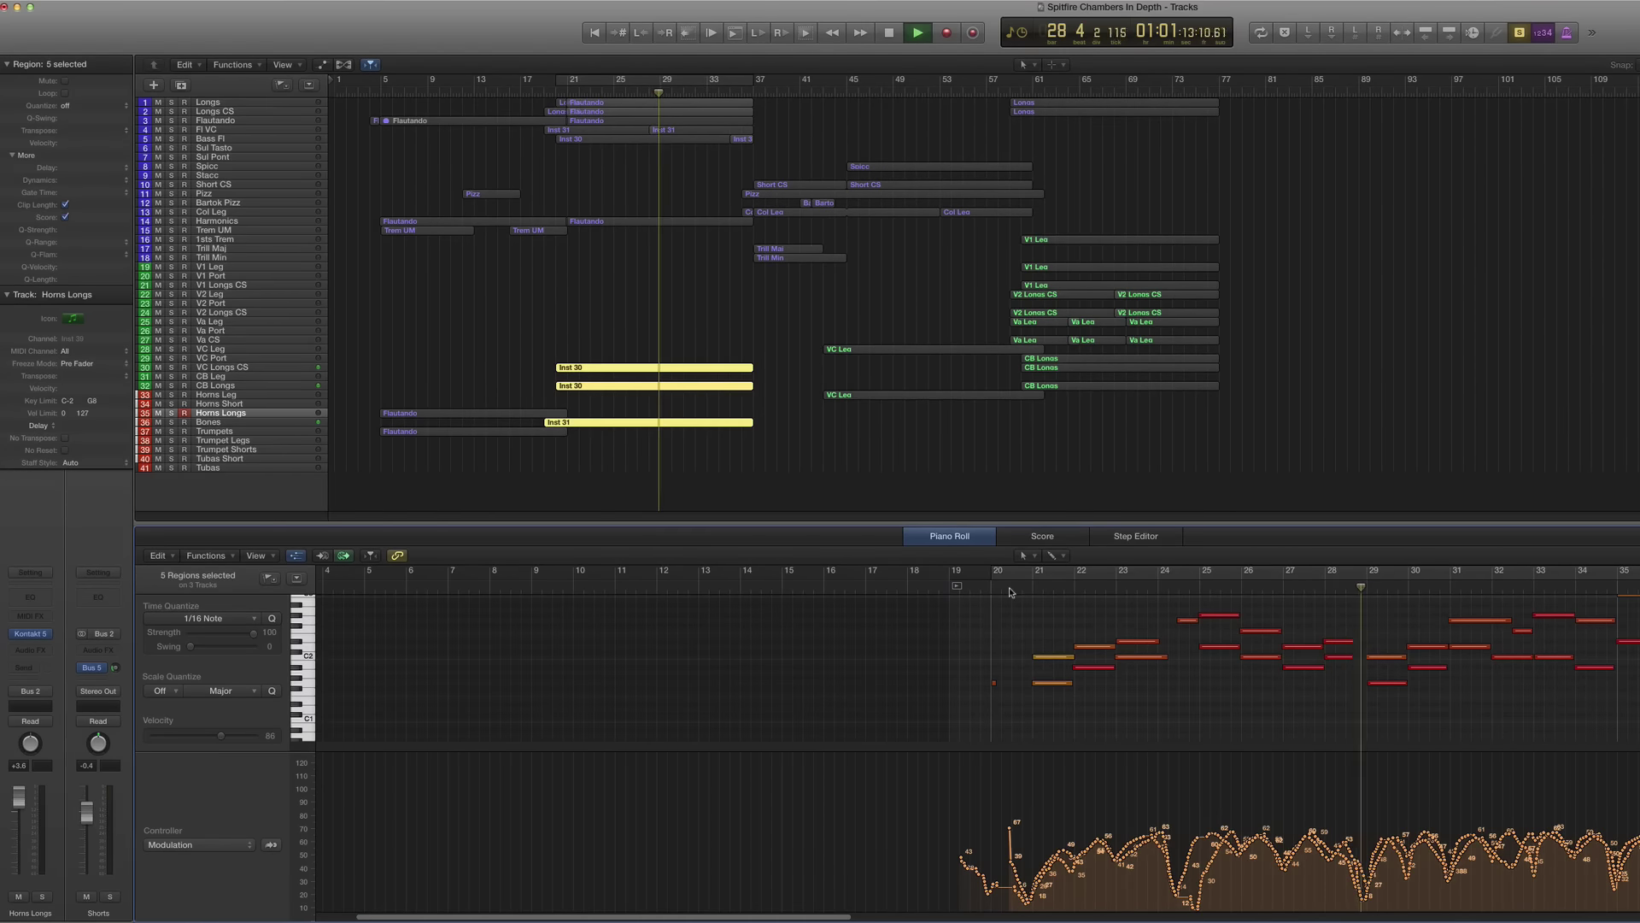
pyautogui.press('space')
# Step: Copy the long Inst 30 region from CB Longs to Tubas and solo it with the matching string and Bones regions
pyautogui.click(611, 409)
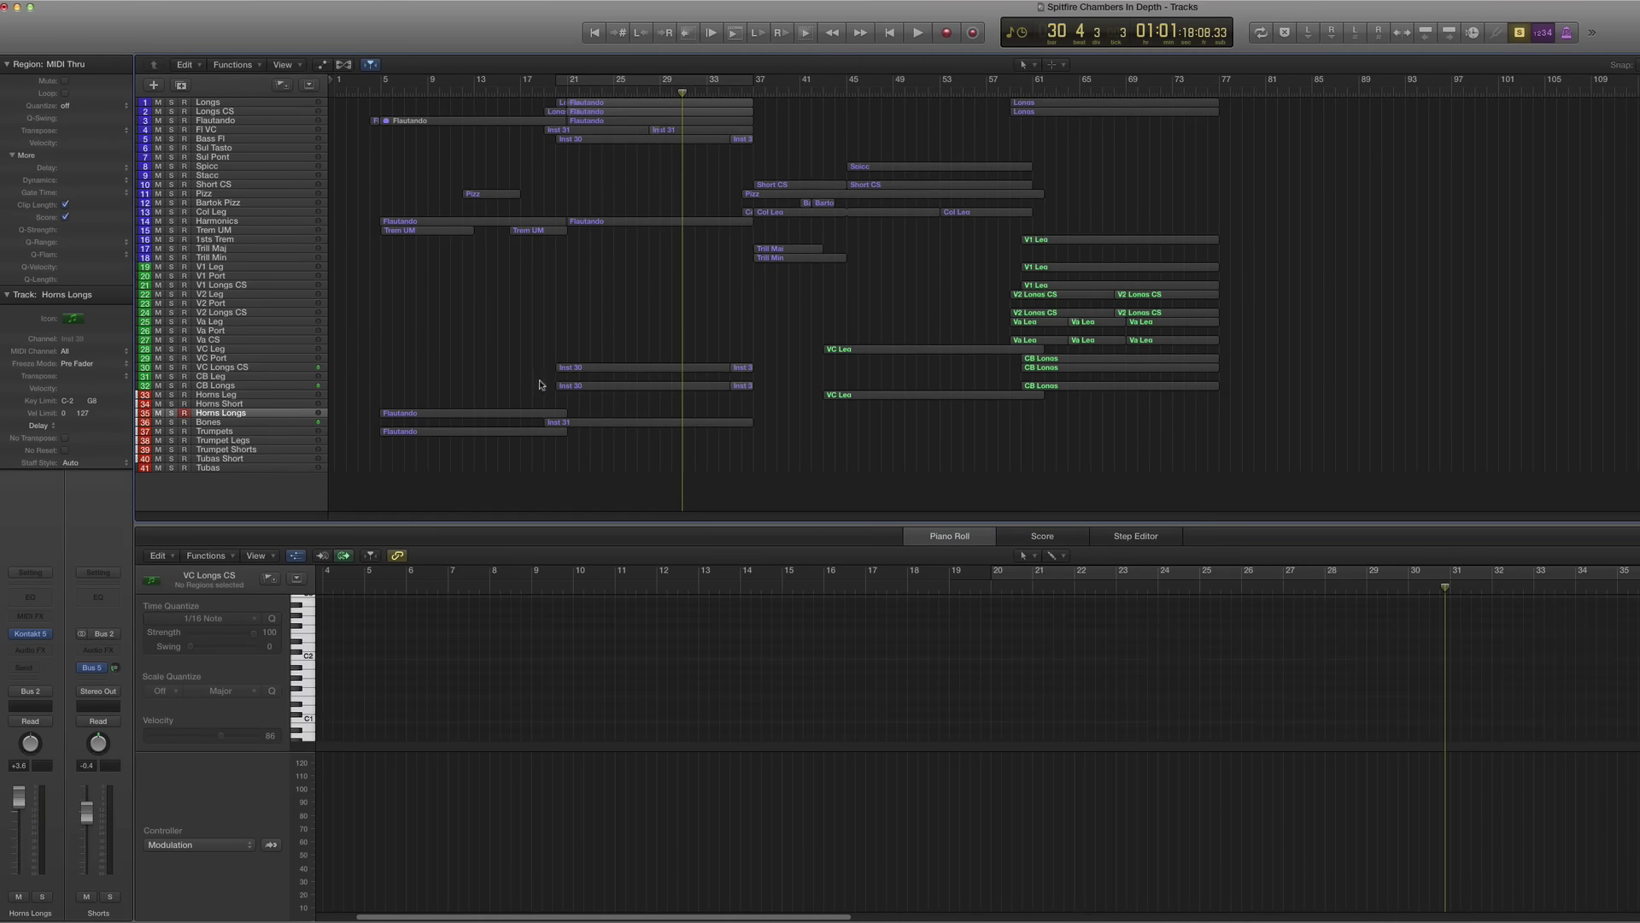
pyautogui.click(705, 388)
pyautogui.moveTo(647, 388); pyautogui.dragTo(648, 468)
pyautogui.moveTo(626, 325); pyautogui.dragTo(812, 504)
pyautogui.click(1019, 587)
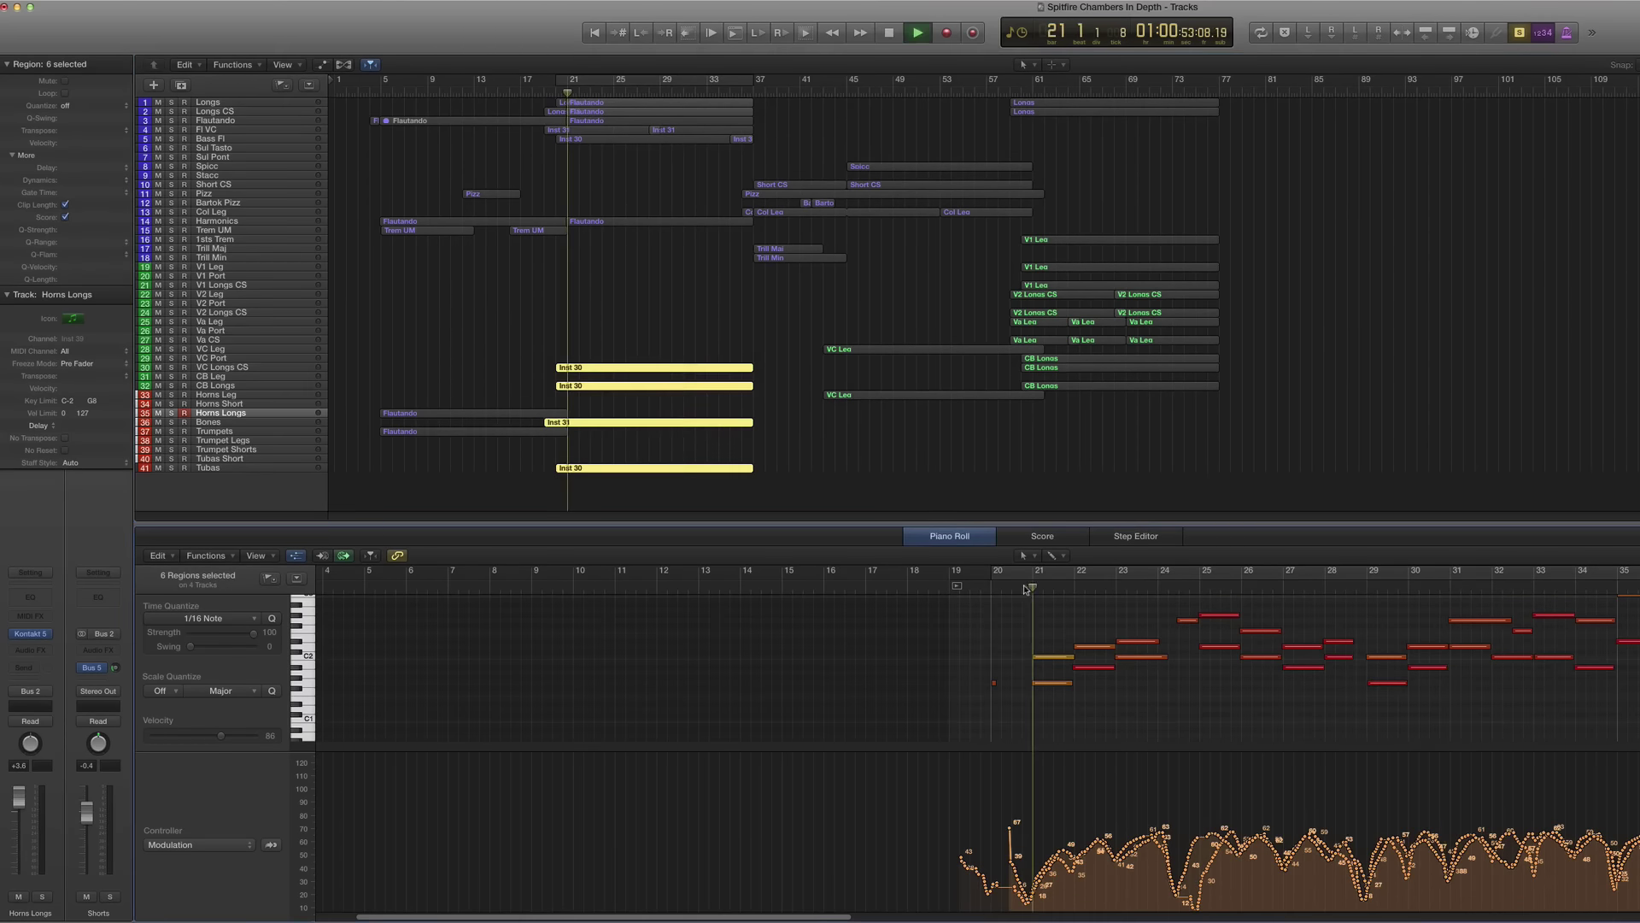
# Step: Check the Tubas track's Kontakt instrument, and play the tuba, Bones, cello and bass regions soloed from about bar 21
pyautogui.click(33, 634)
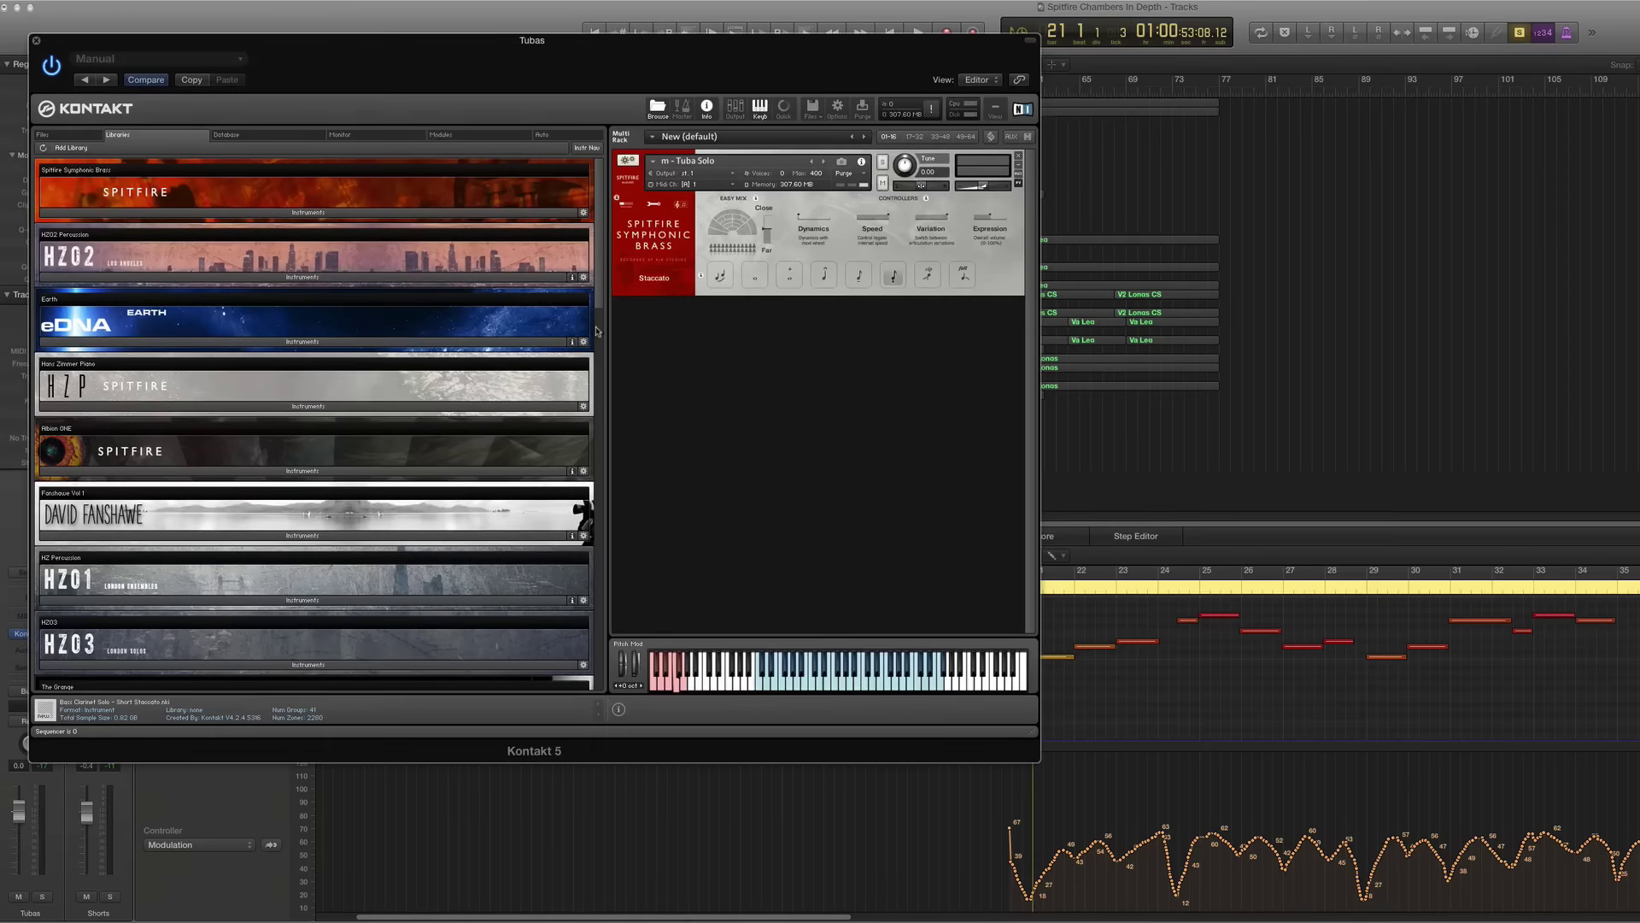
pyautogui.click(676, 347)
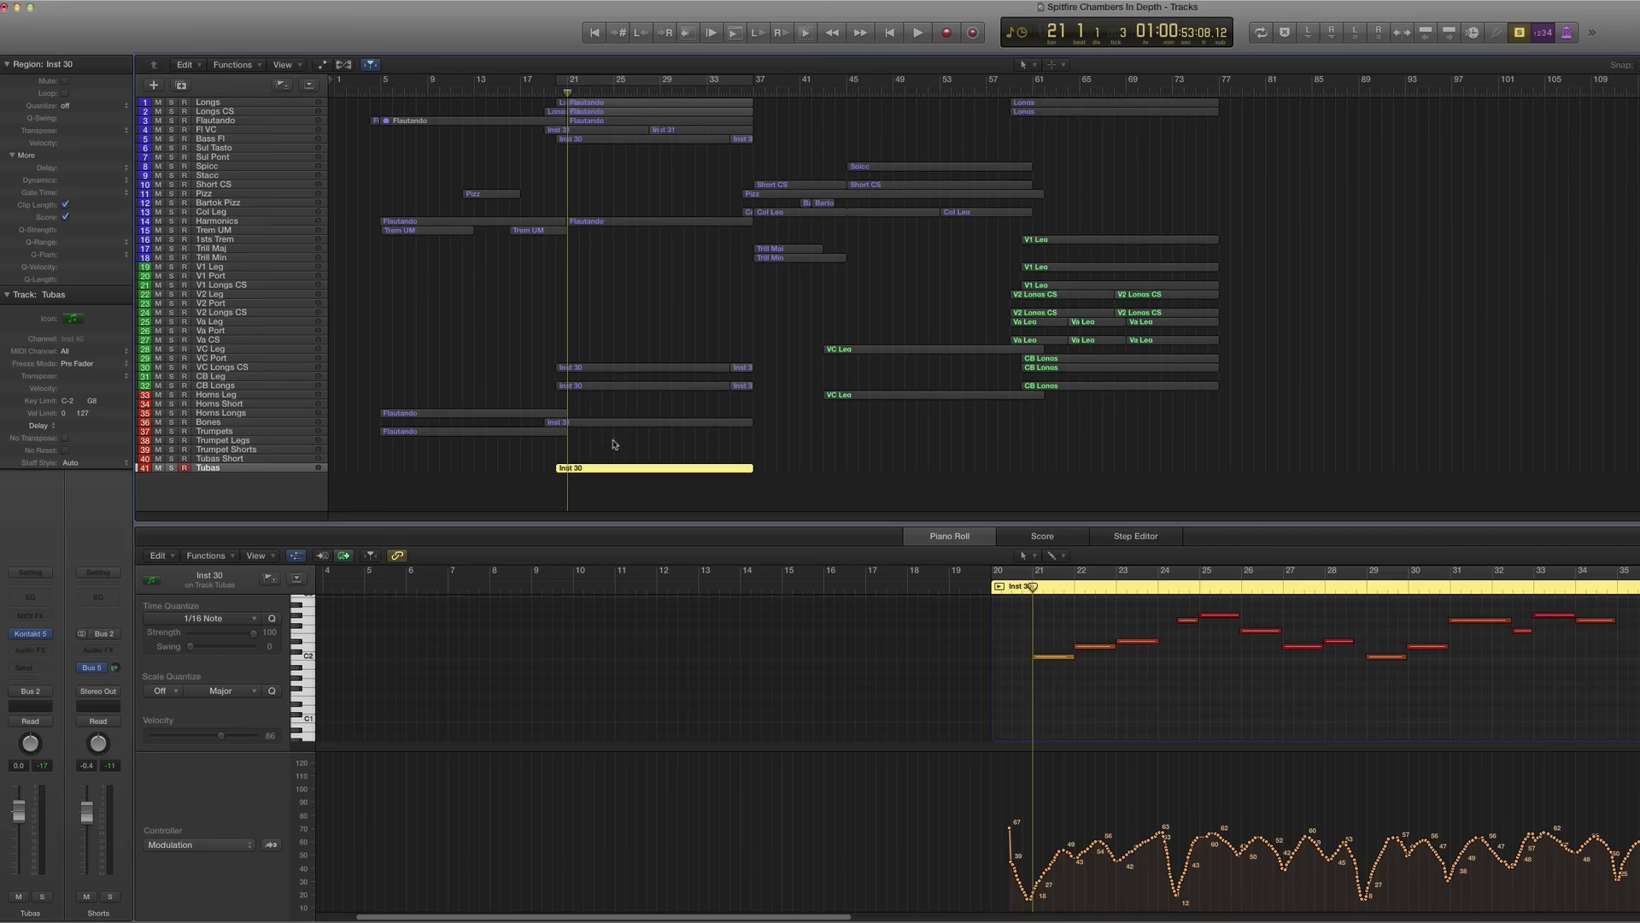
pyautogui.moveTo(585, 337); pyautogui.dragTo(765, 497)
pyautogui.press('space')
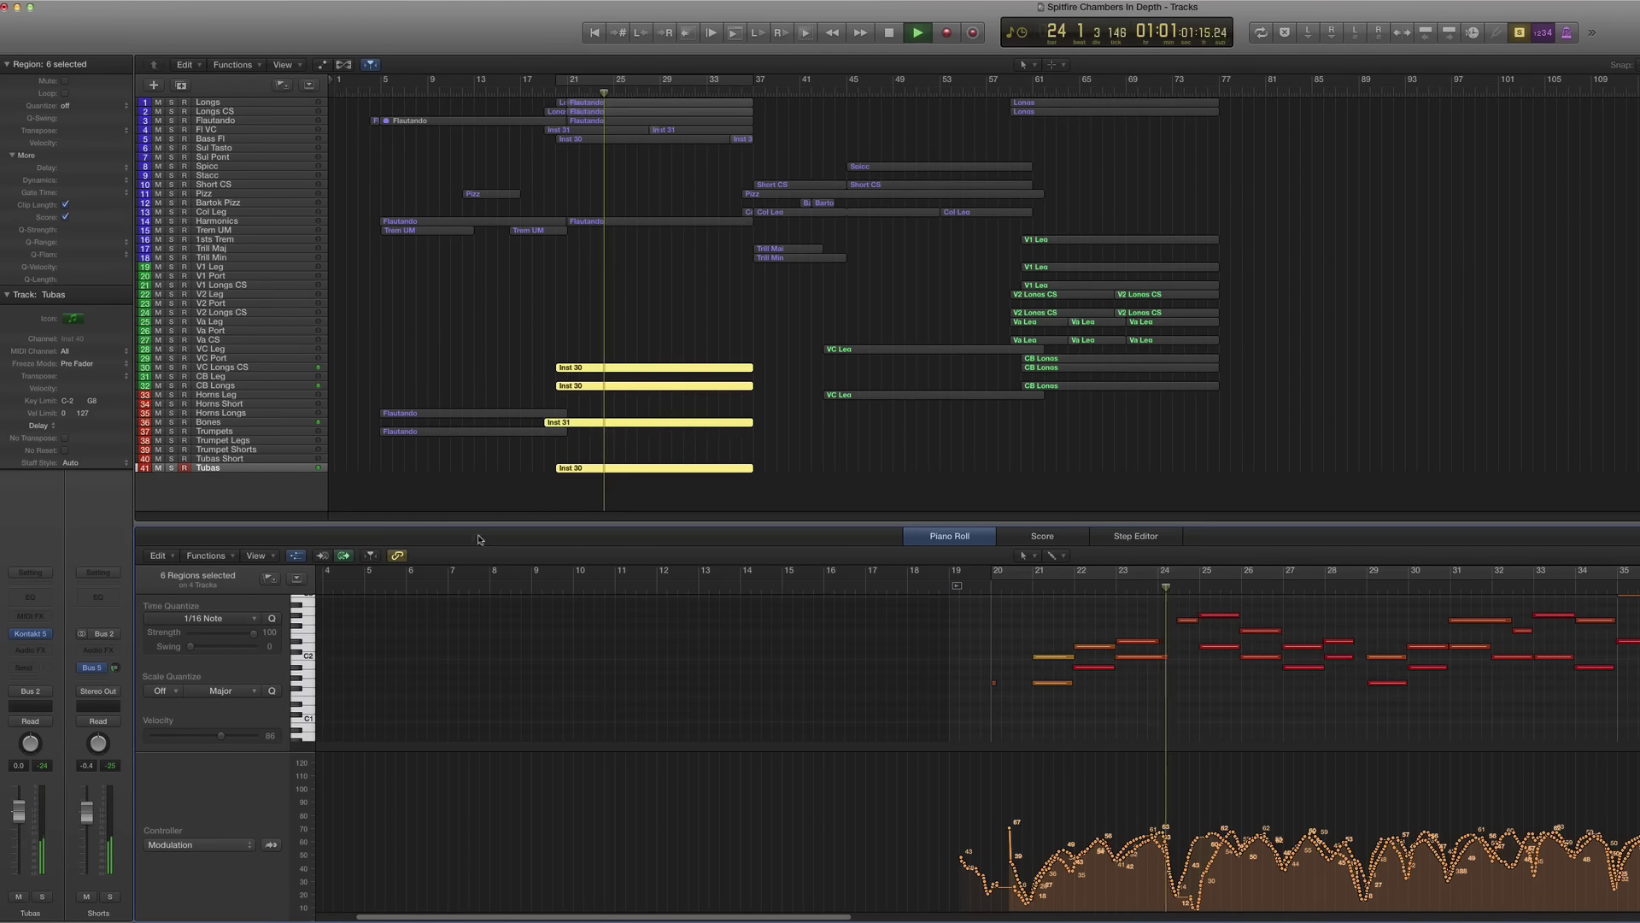
# Step: Transpose the Inst 30 region on the Tubas track by -12 and turn off soloing
pyautogui.click(598, 468)
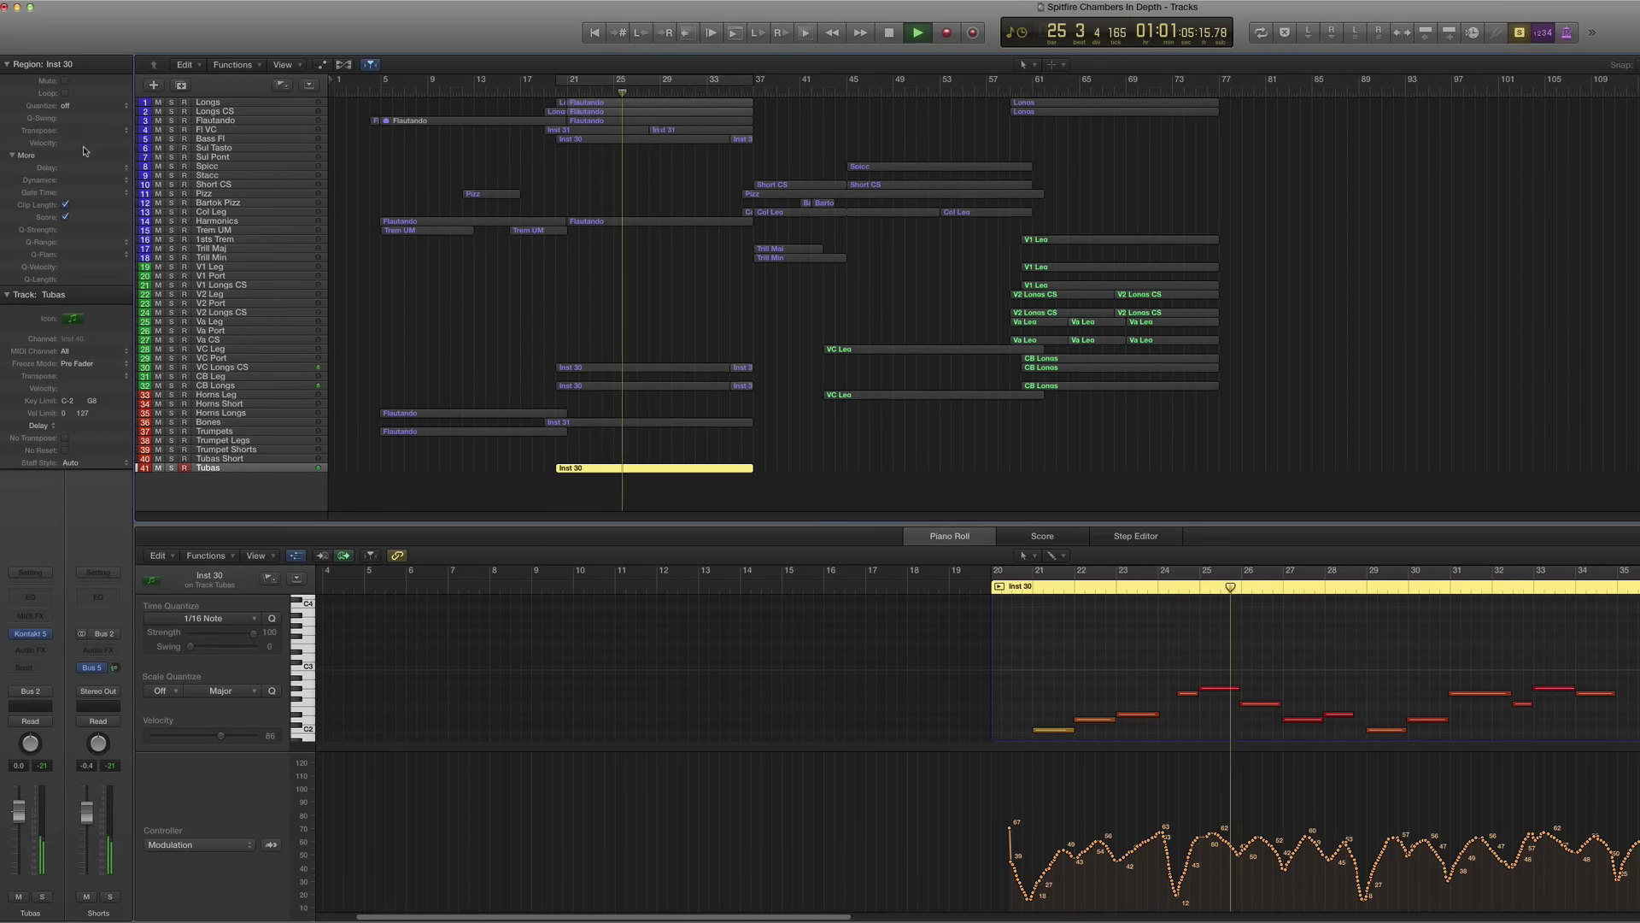
pyautogui.moveTo(67, 130); pyautogui.dragTo(67, 170)
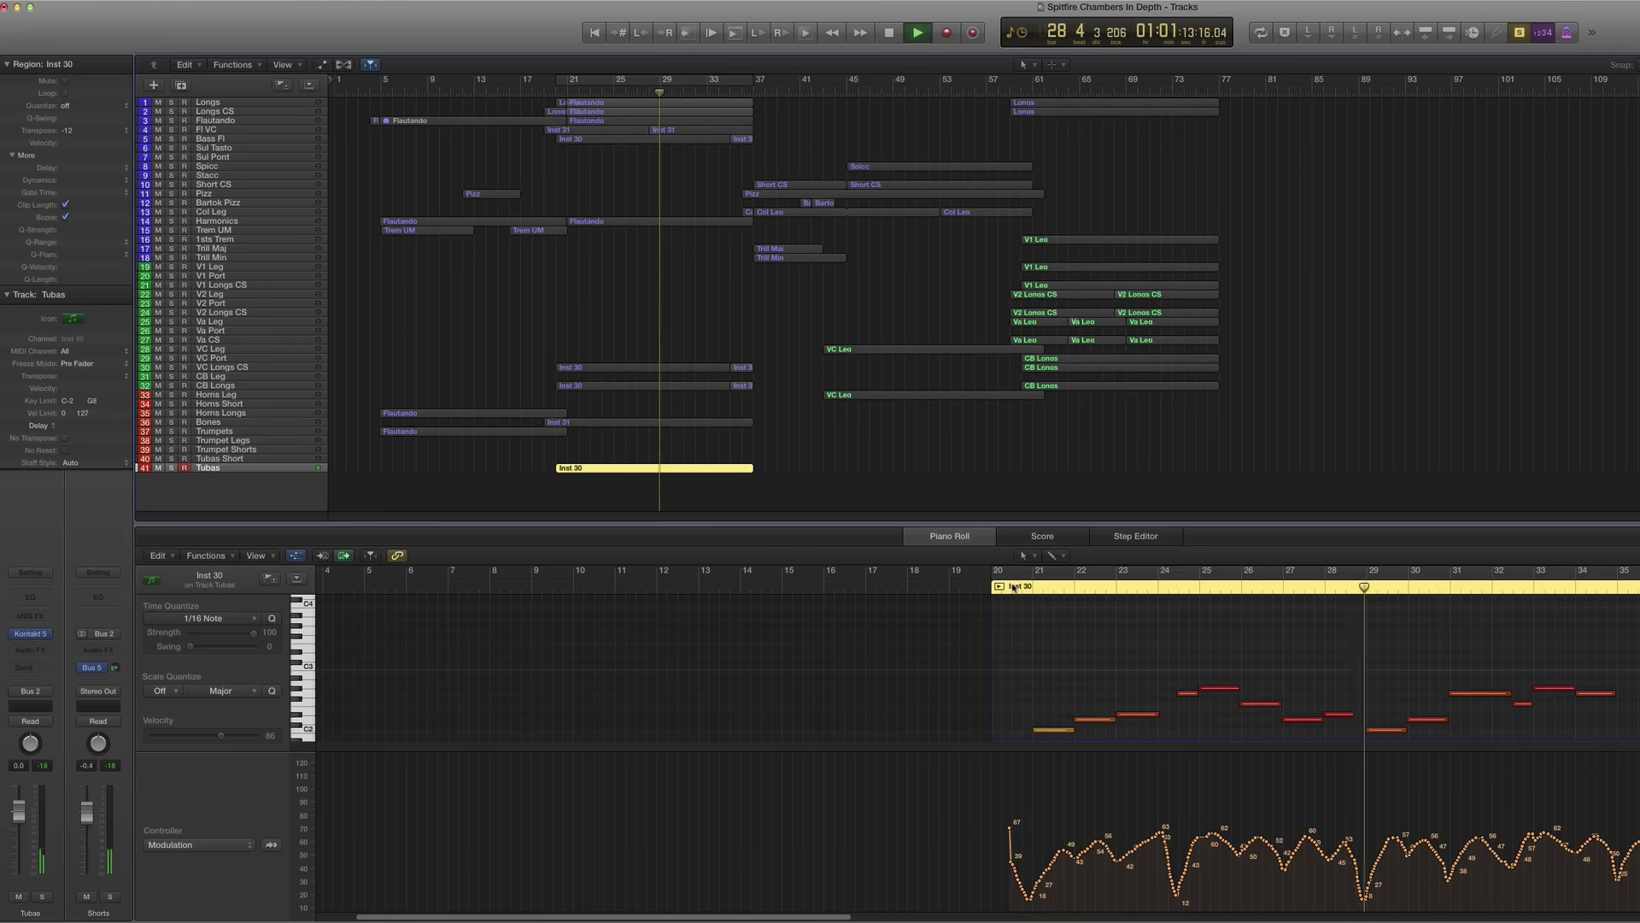
pyautogui.click(567, 263)
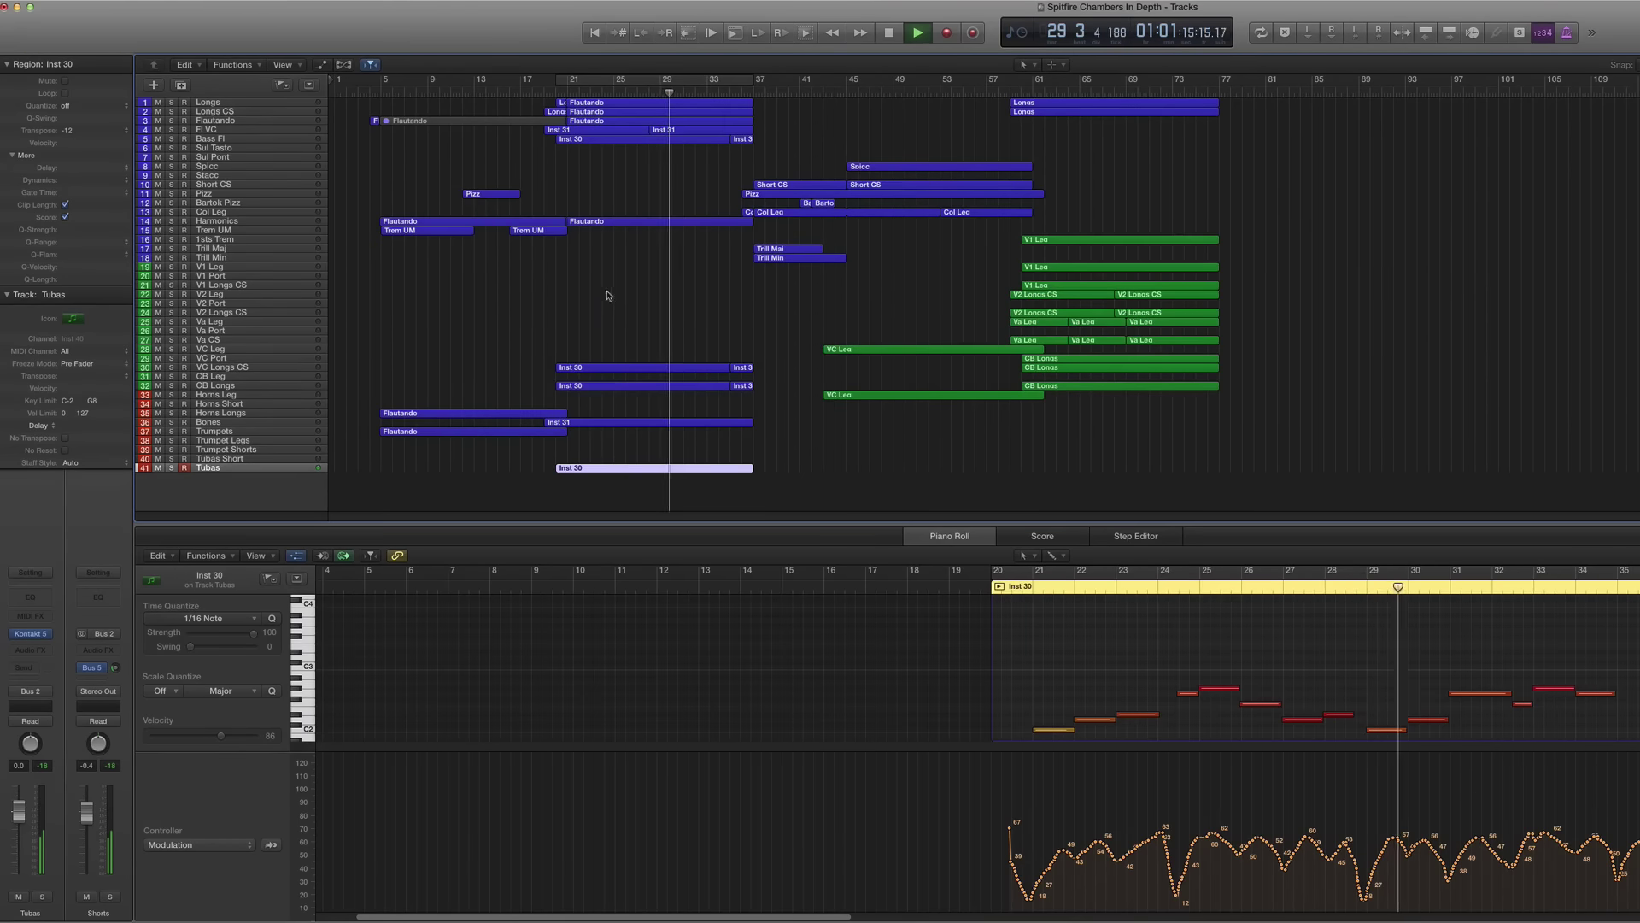
# Step: Select the cello, bass, Bones and Tubas regions and replay from about bar 21, with the full arrangement and soloed
pyautogui.moveTo(608, 296); pyautogui.dragTo(756, 481)
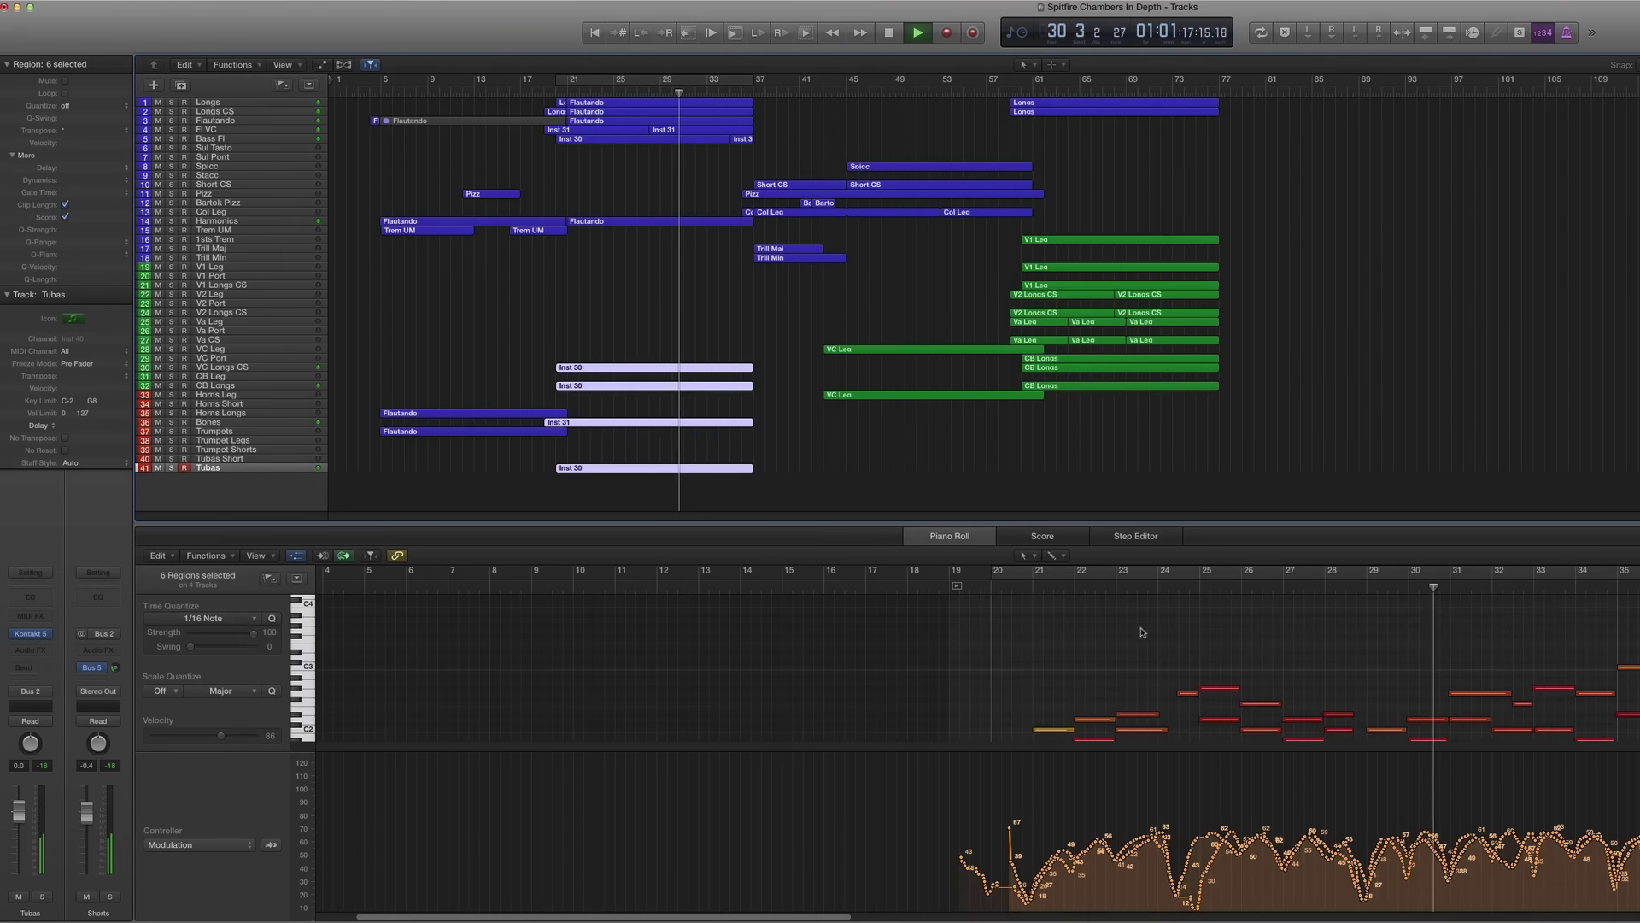
pyautogui.click(1029, 587)
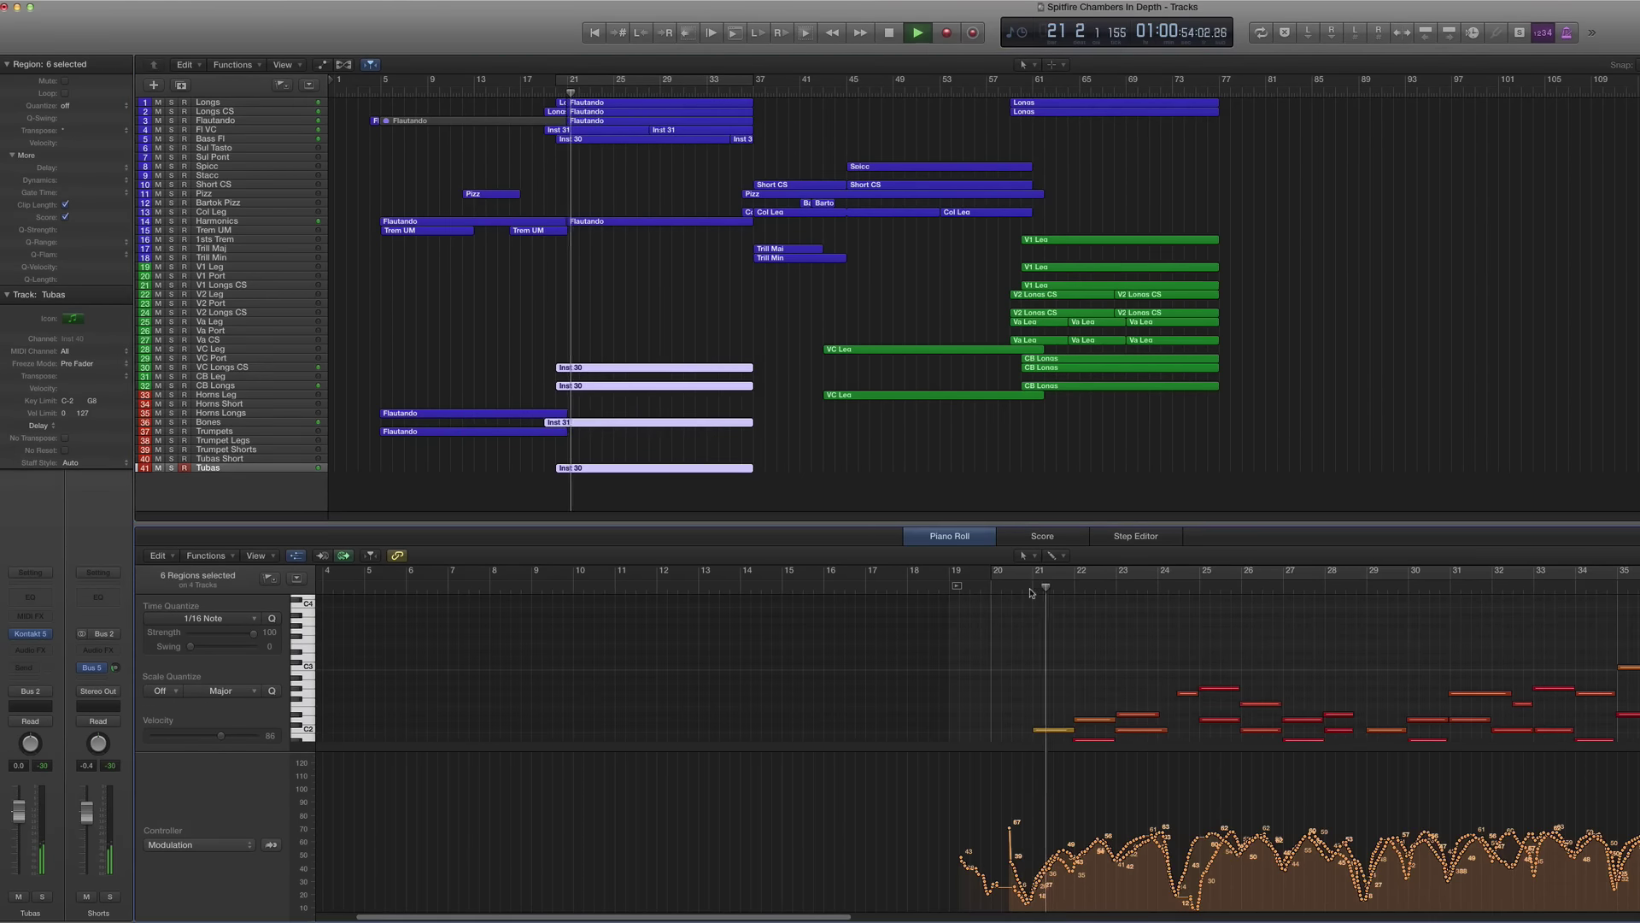
pyautogui.click(1035, 593)
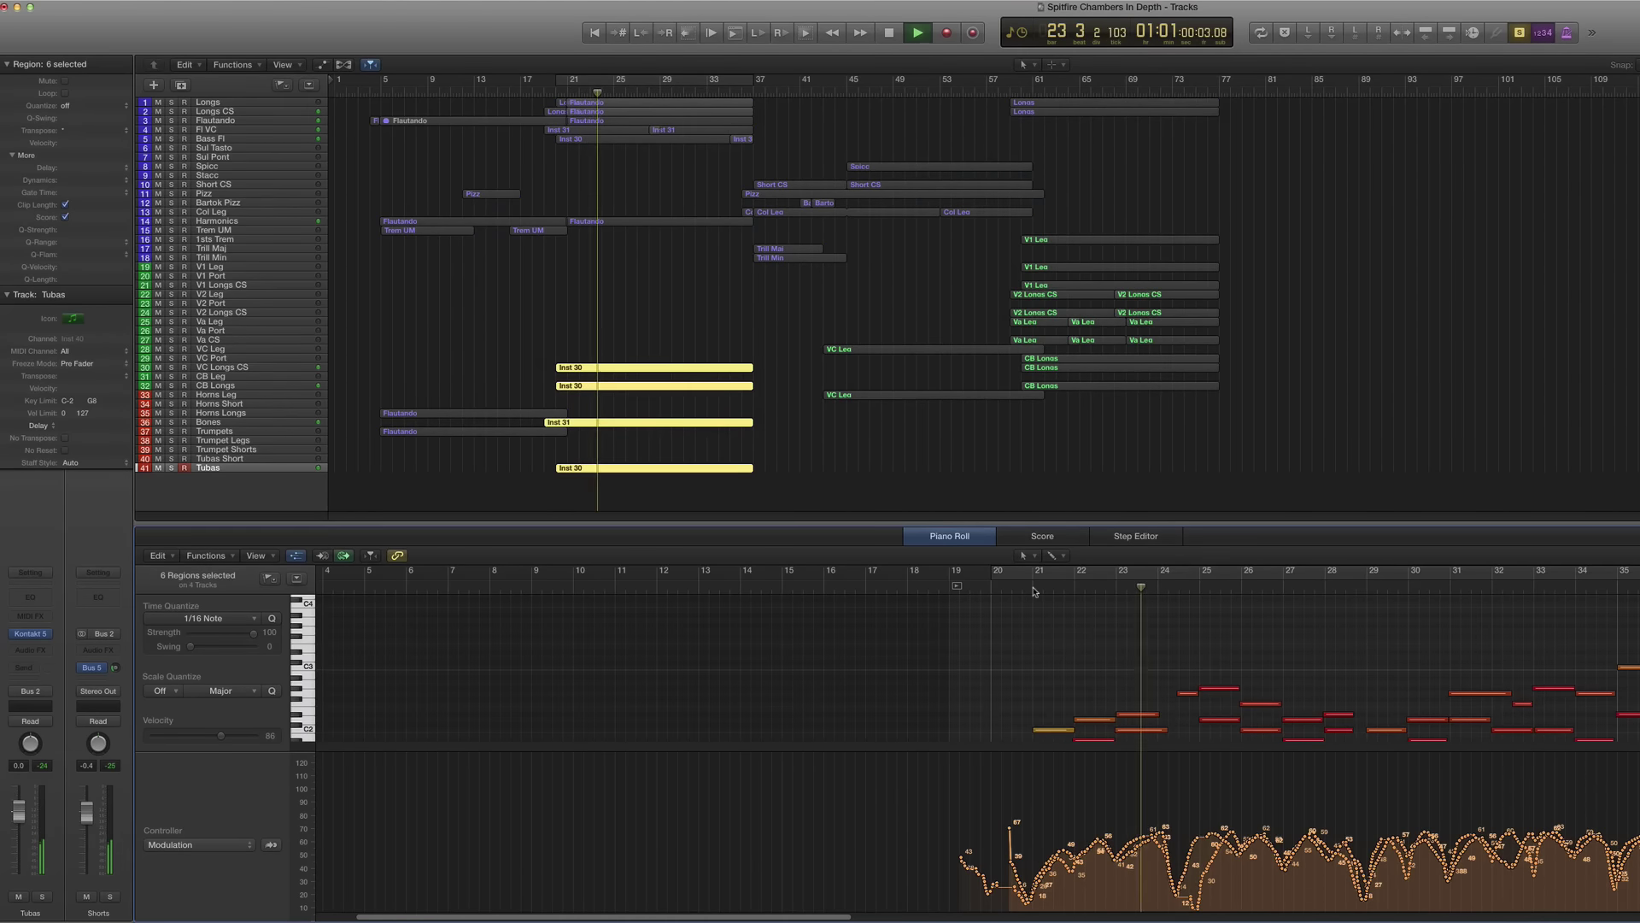
# Step: Copy the Pizz region starting at about bar 36 from the Pizz track to the Tubas Short track
pyautogui.click(744, 92)
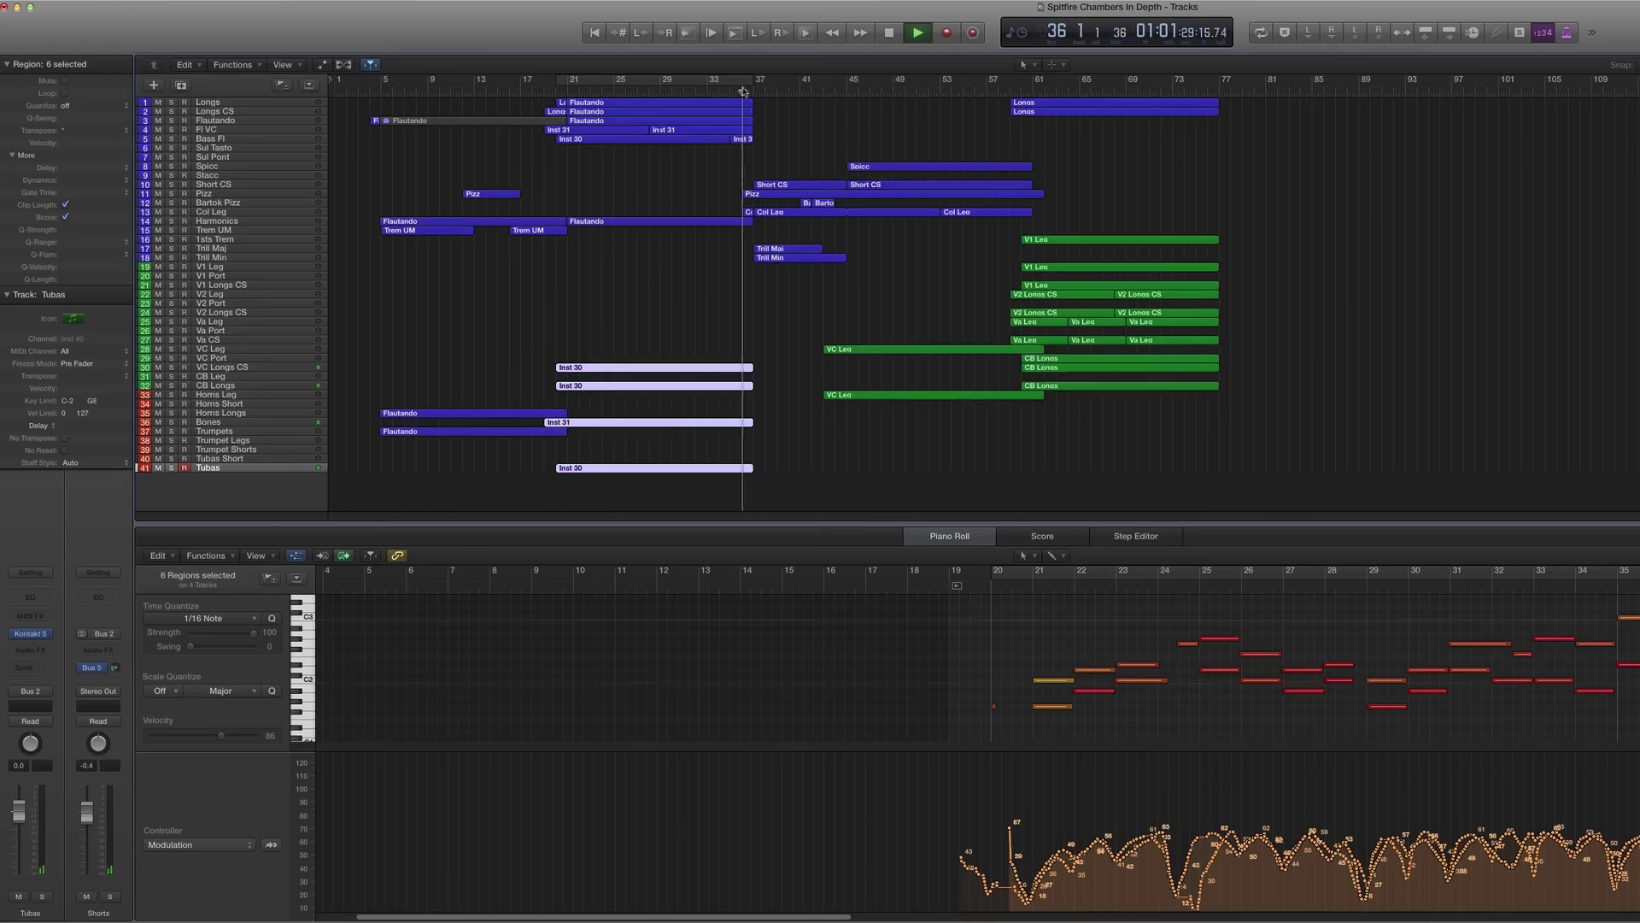
pyautogui.click(784, 196)
pyautogui.moveTo(783, 196); pyautogui.dragTo(786, 460)
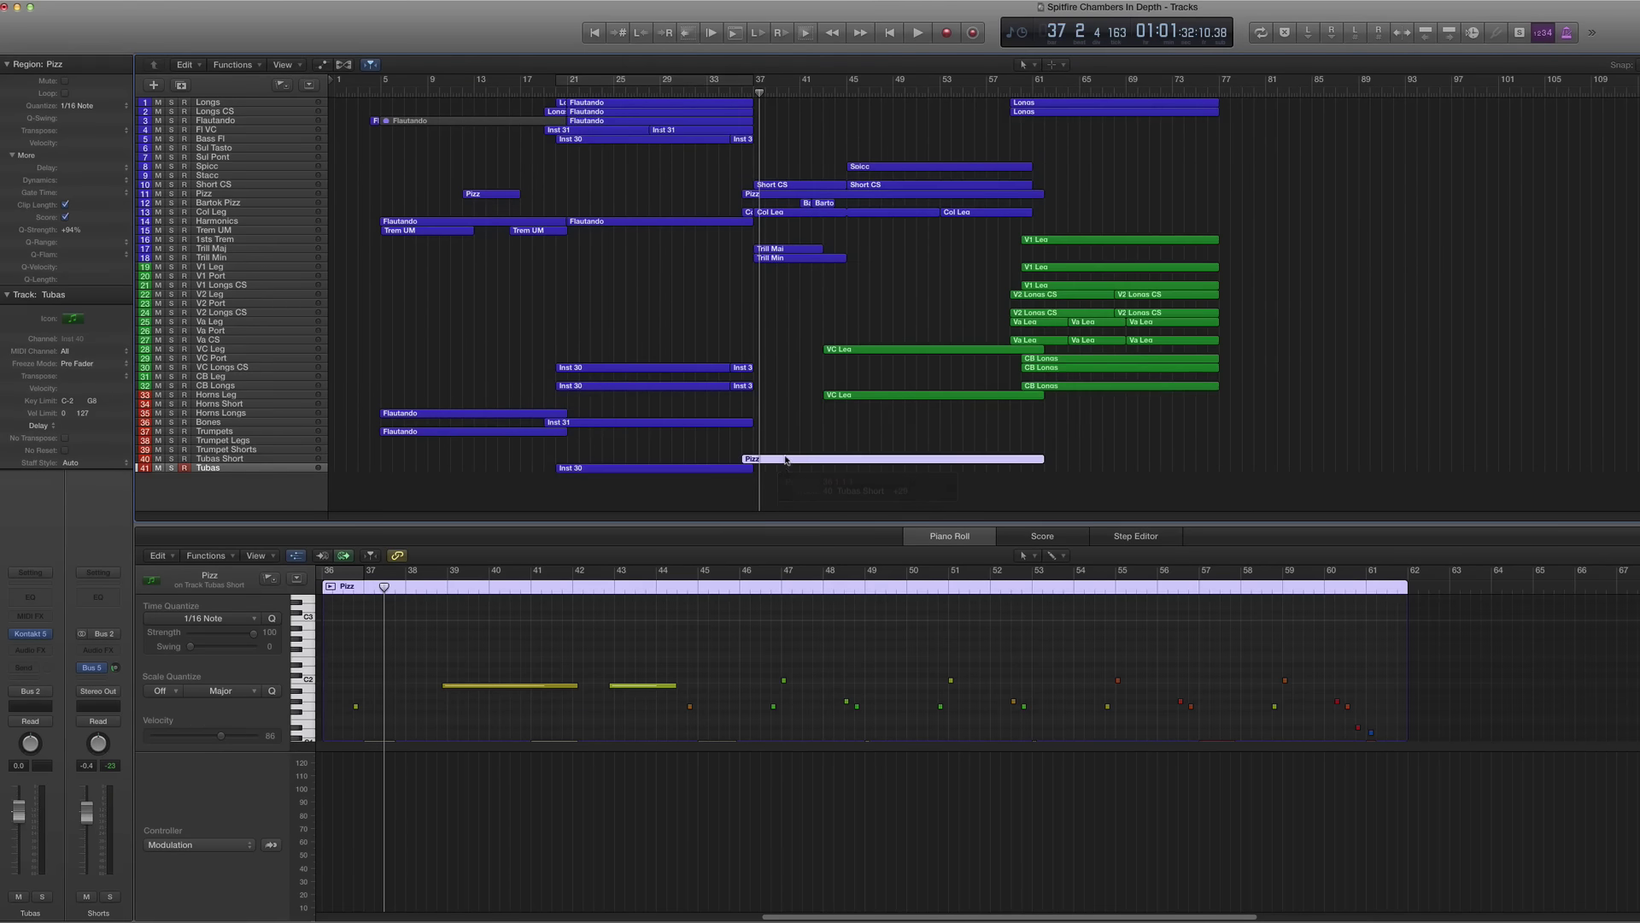
# Step: Audition the Pizz region on Tubas Short soloed from about bar 36 and set its velocity offset to -11
pyautogui.hotkey('ctrl', 's')
pyautogui.scroll(-5, 498, 677)
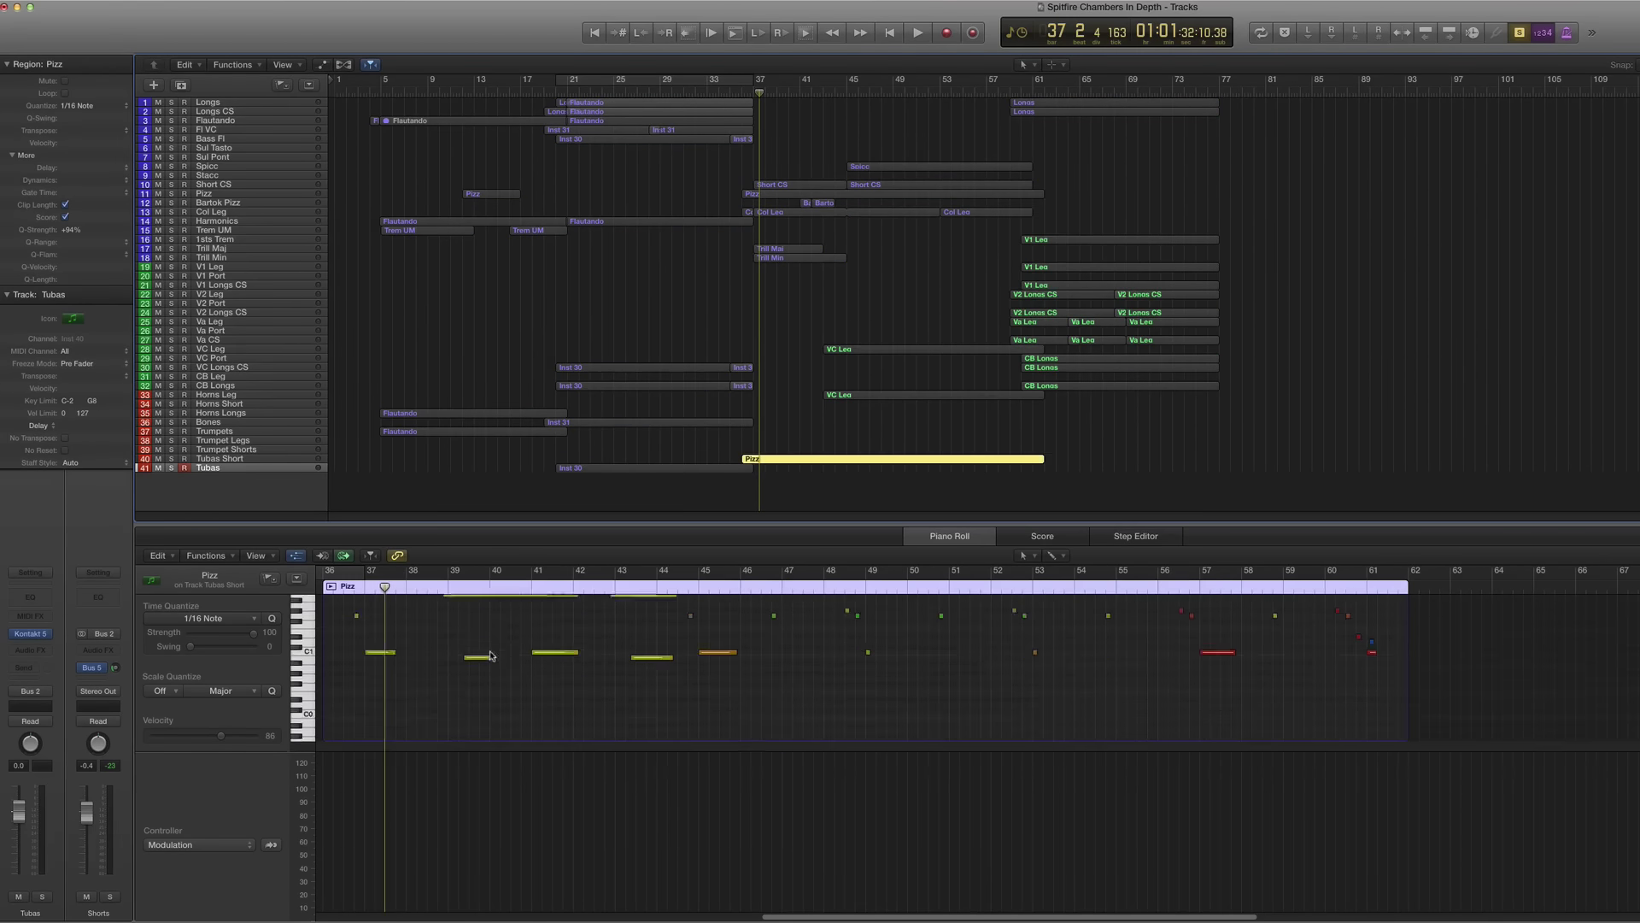
pyautogui.doubleClick(346, 588)
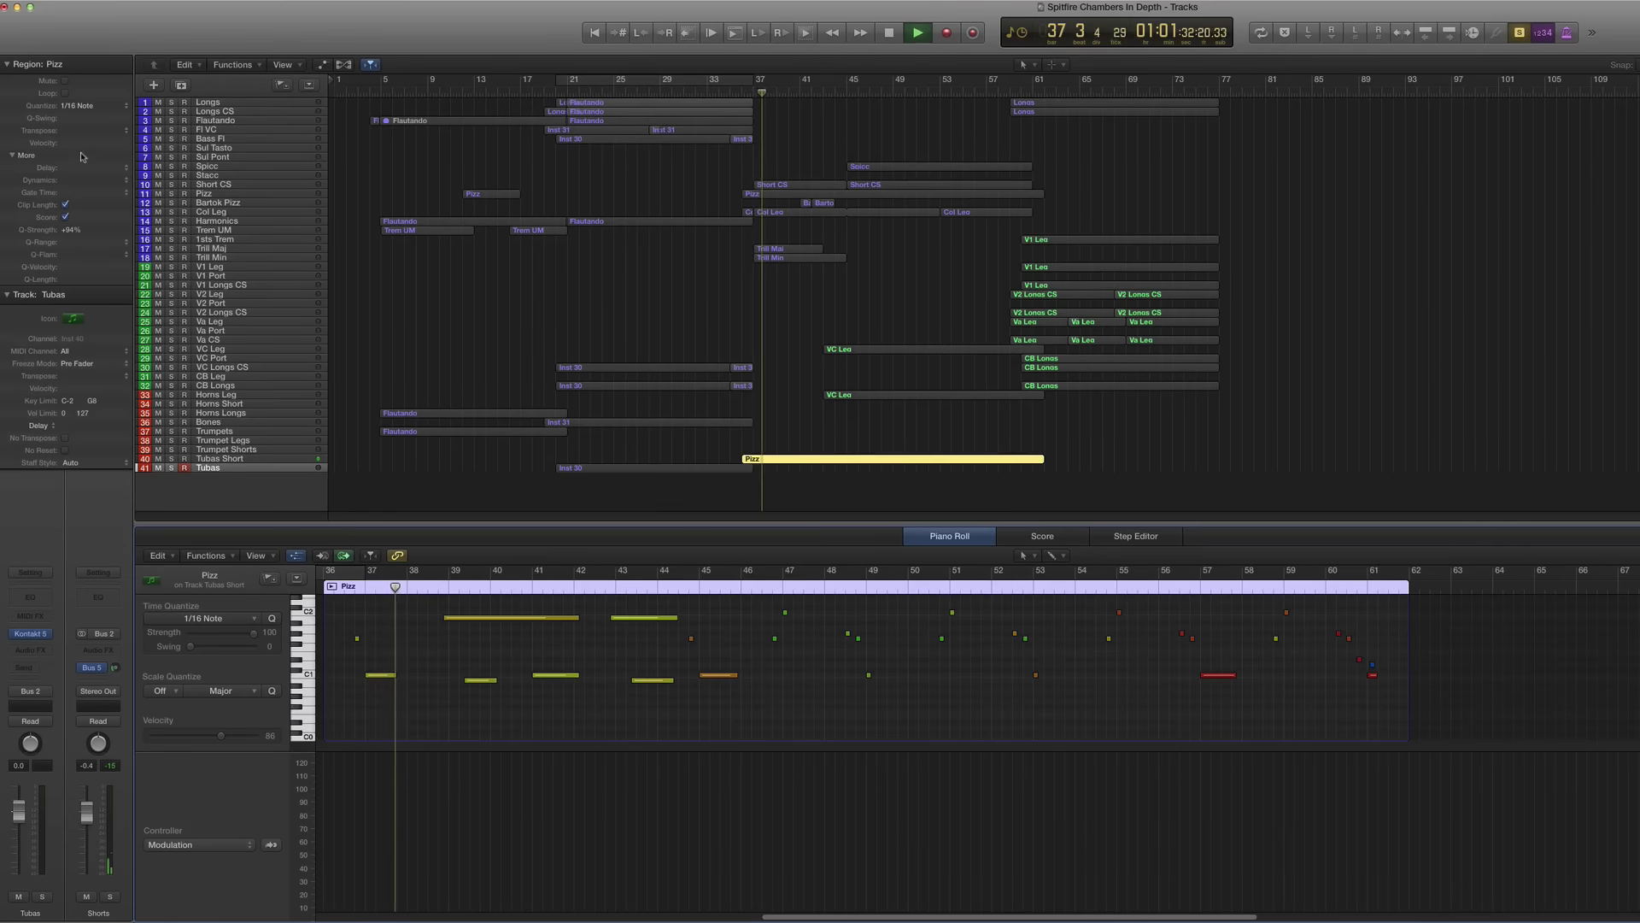
pyautogui.press('space')
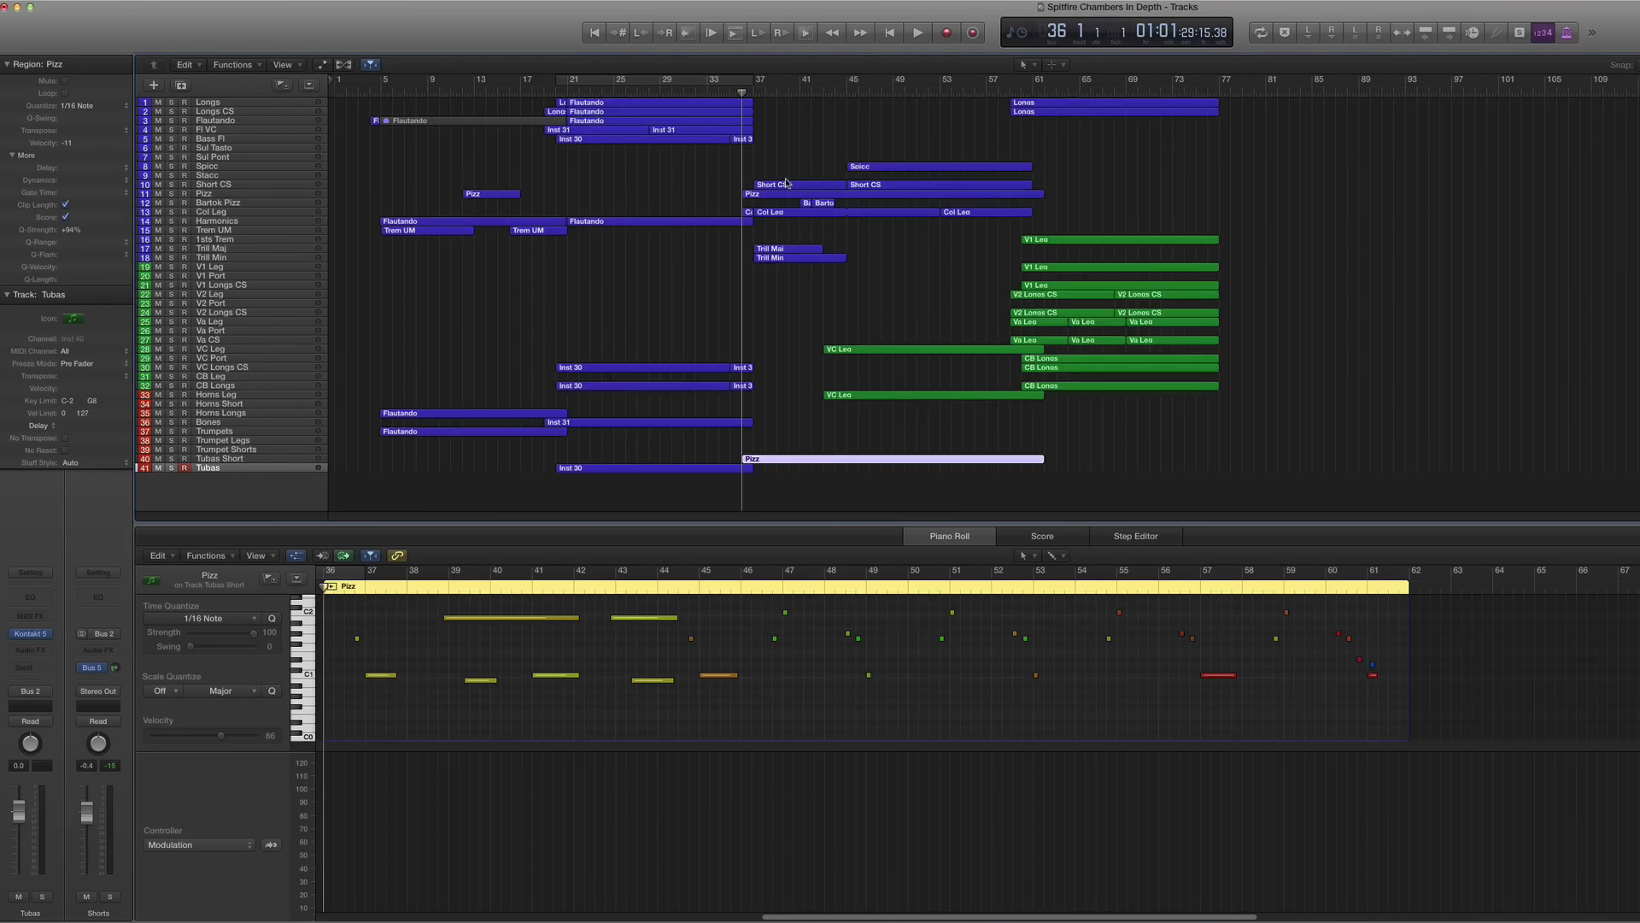
# Step: Copy the first Short CS region at bar 37 to the Trumpet Shorts track and mute the original
pyautogui.click(779, 185)
pyautogui.press('space')
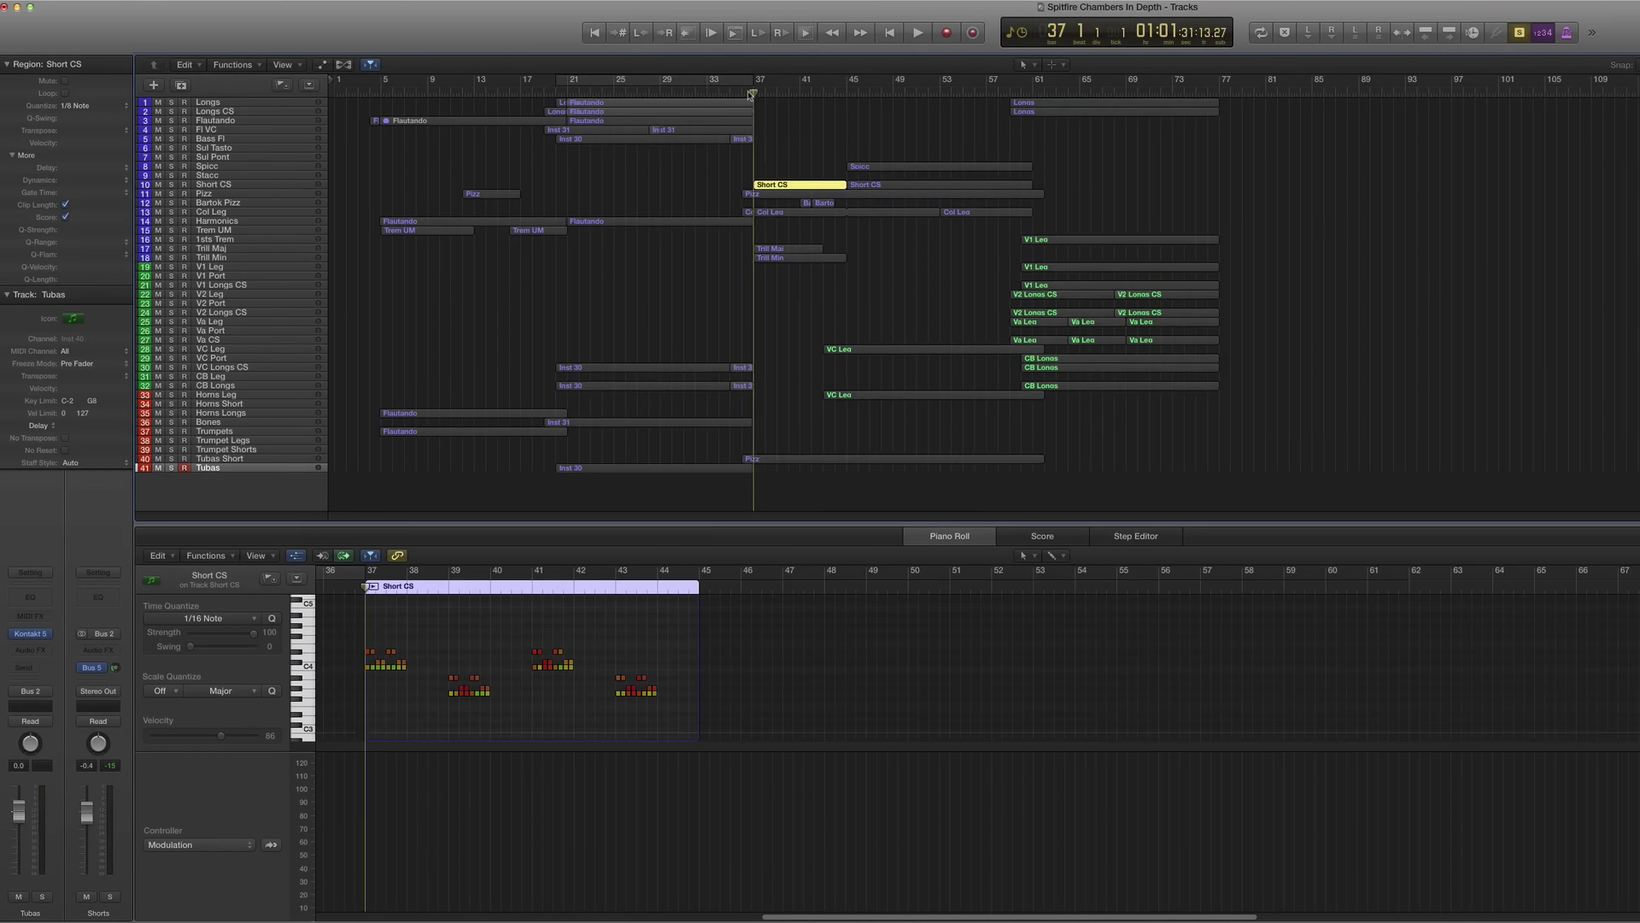
pyautogui.moveTo(783, 186); pyautogui.dragTo(786, 449)
pyautogui.click(772, 186)
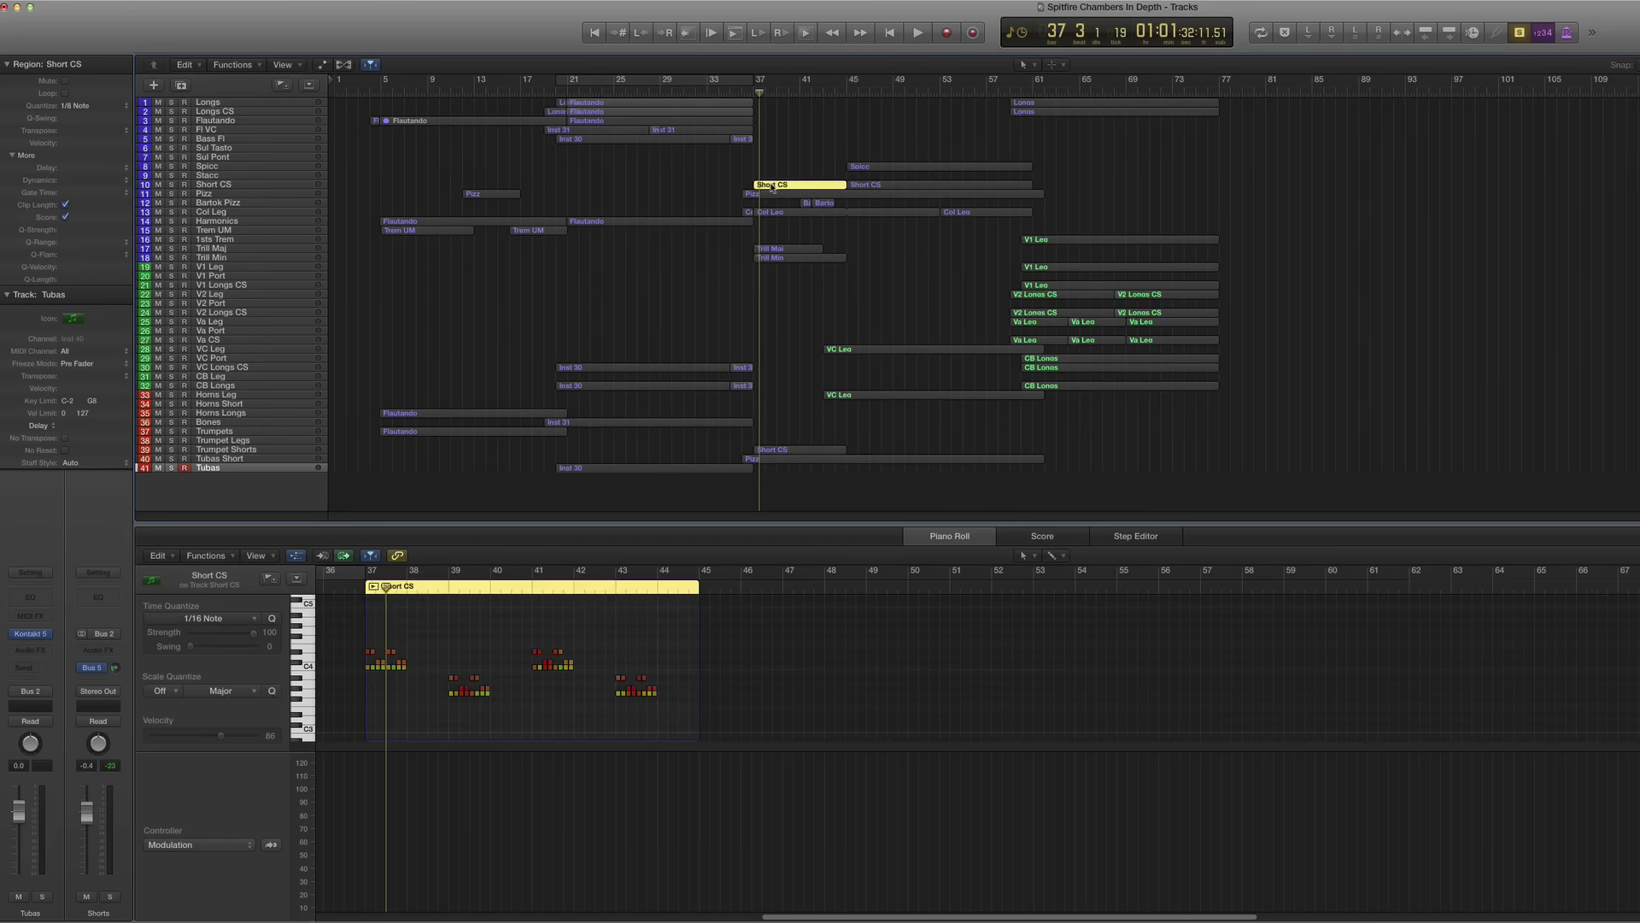
pyautogui.hotkey('ctrl', 'm')
# Step: Audition Trumpet Shorts' Short CS region soloed and lower the velocity of its note groups at bars 37 and 39 to 57
pyautogui.click(777, 452)
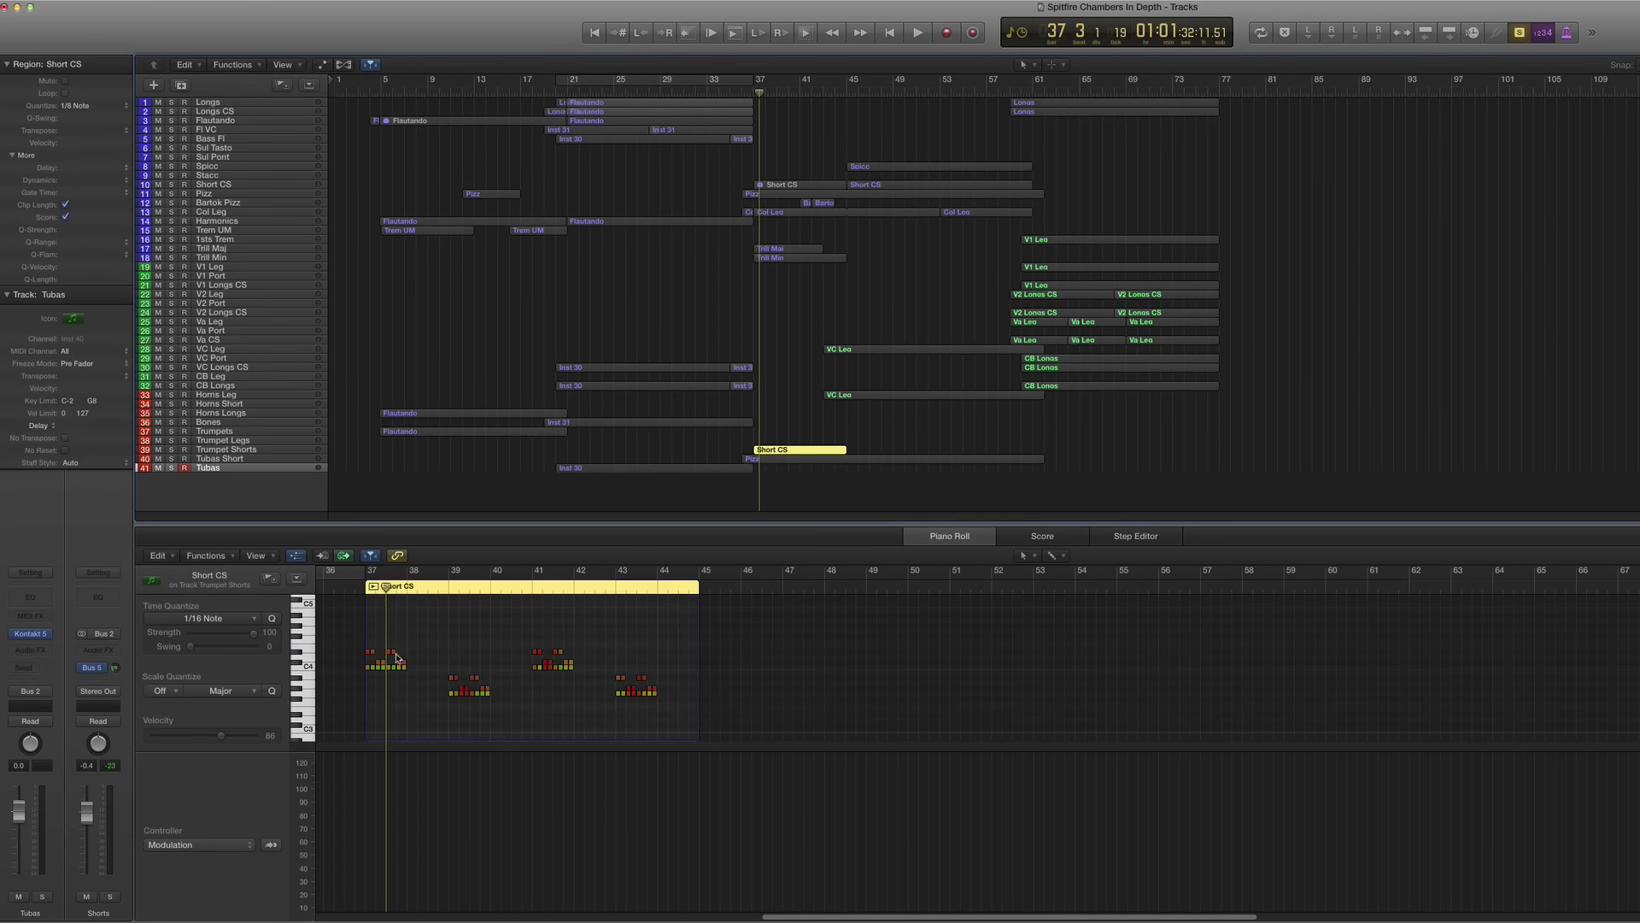
pyautogui.click(359, 590)
pyautogui.hotkey('shift', 'Return')
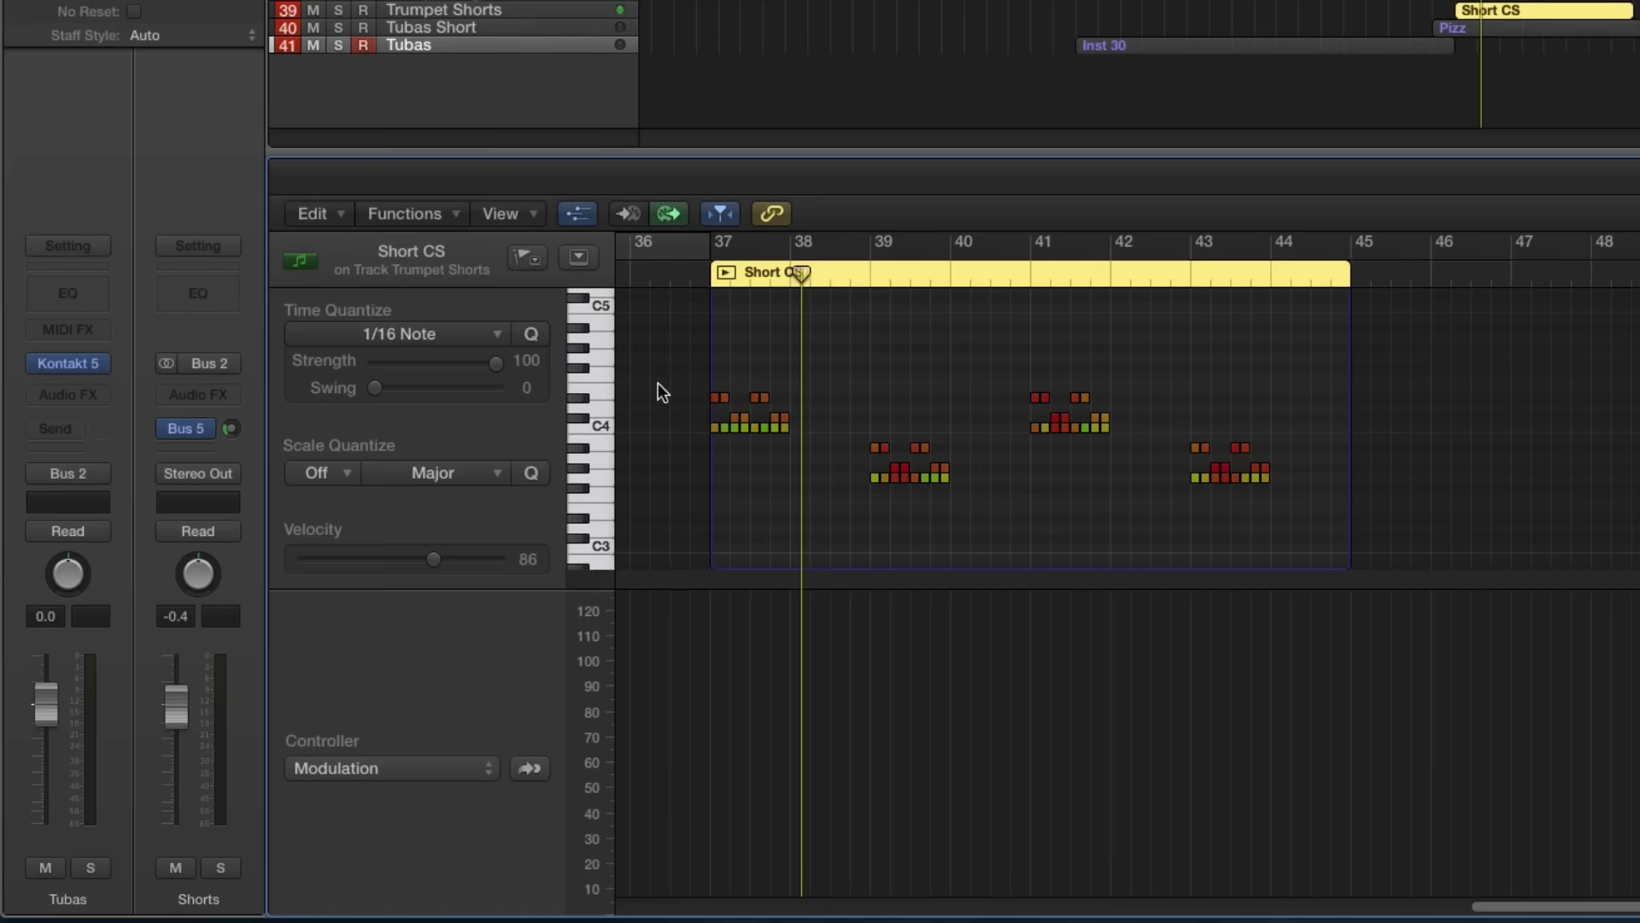
pyautogui.moveTo(343, 641); pyautogui.dragTo(488, 721)
pyautogui.moveTo(946, 530); pyautogui.dragTo(950, 532)
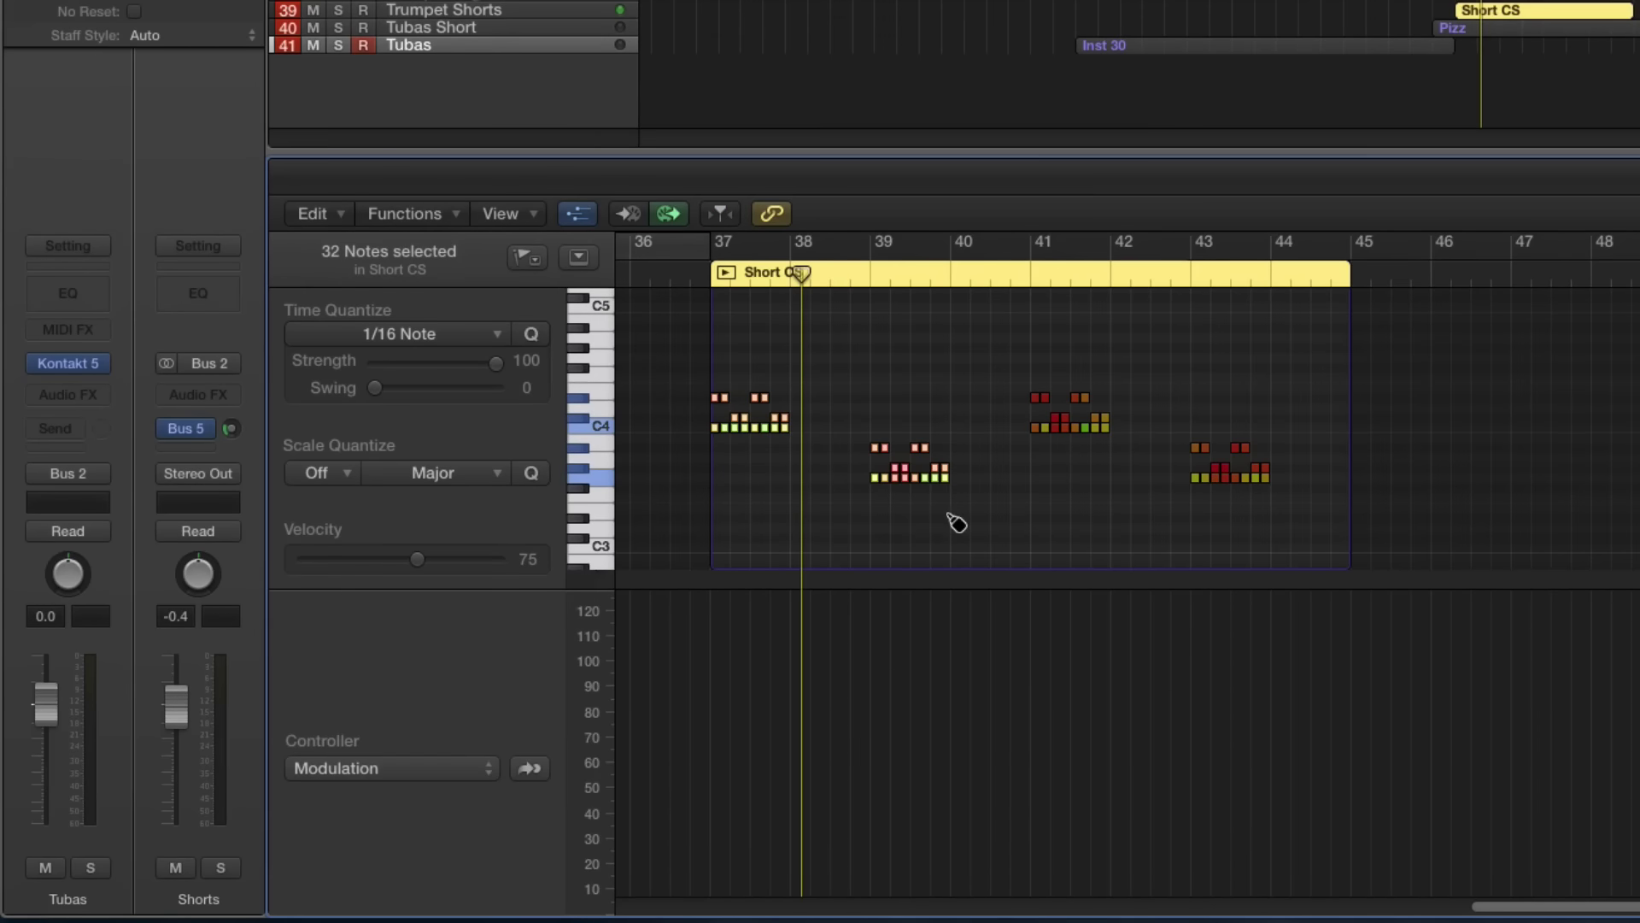
pyautogui.moveTo(930, 476); pyautogui.dragTo(931, 559)
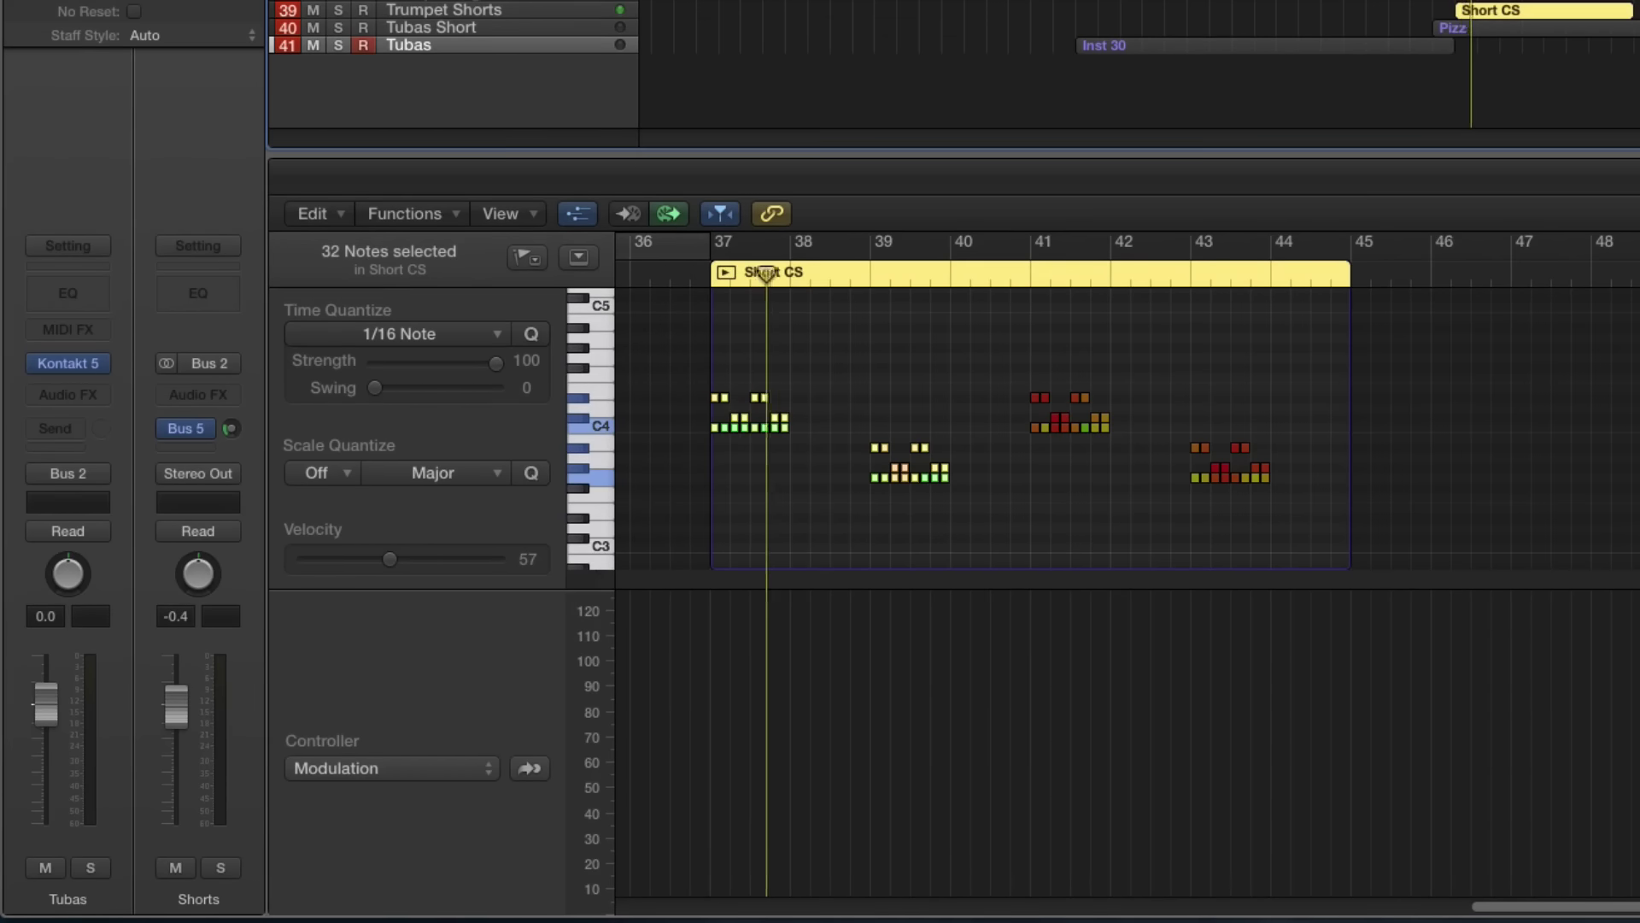
pyautogui.click(1508, 10)
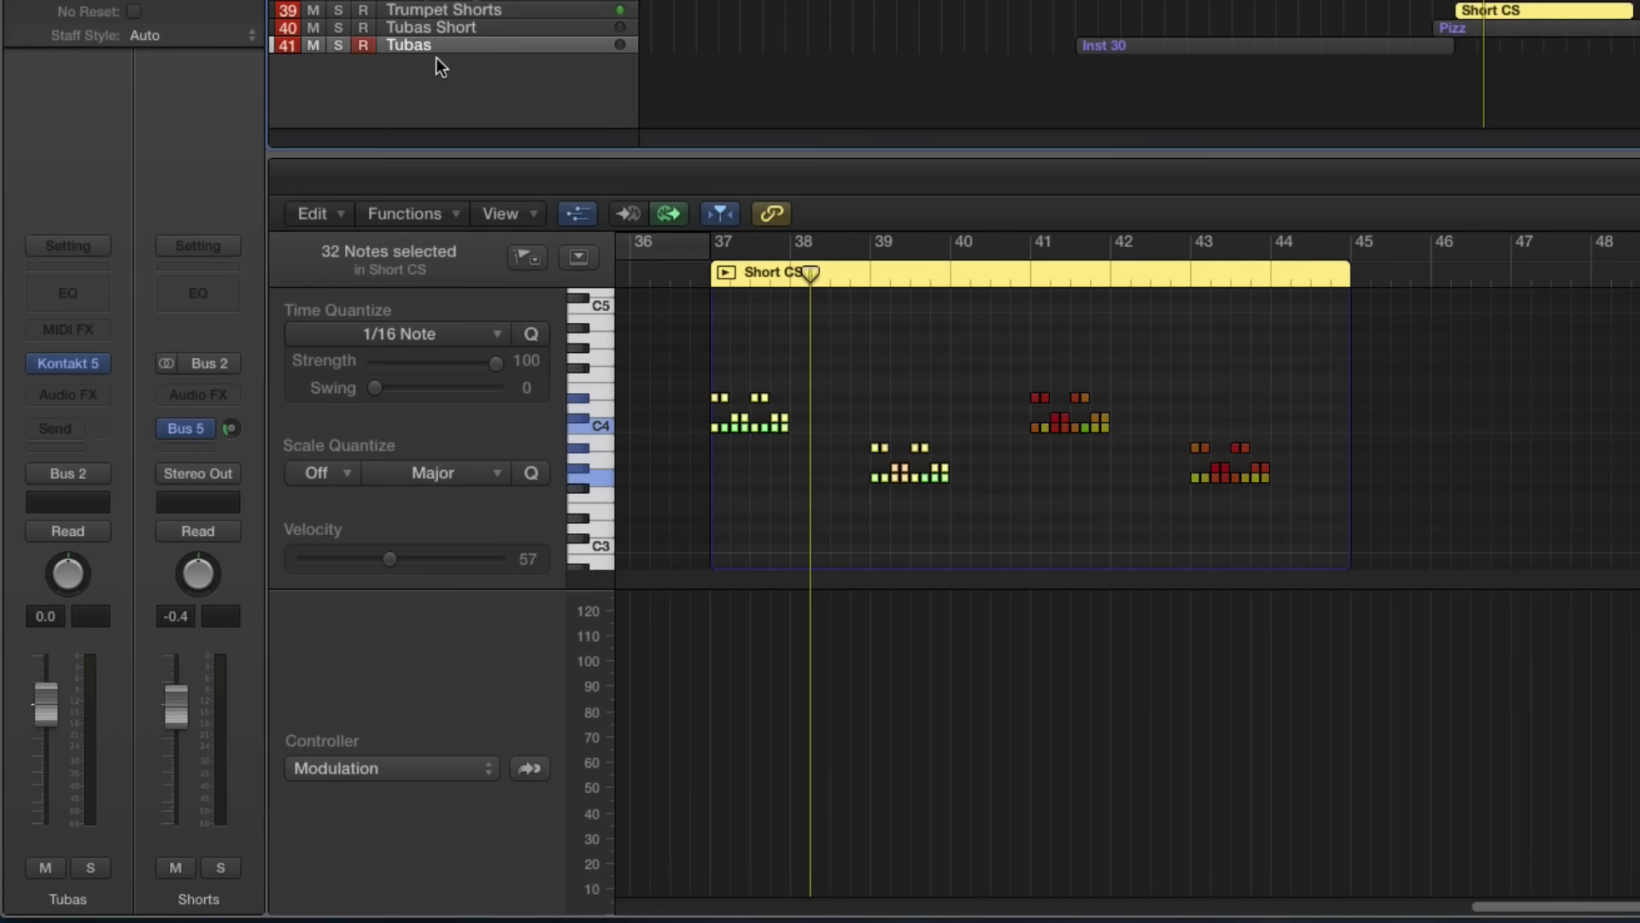
# Step: Insert a stereo Tape Delay on the Trumpet Shorts track with Low Cut at 430 Hz and High Cut at 11900 Hz
pyautogui.click(435, 9)
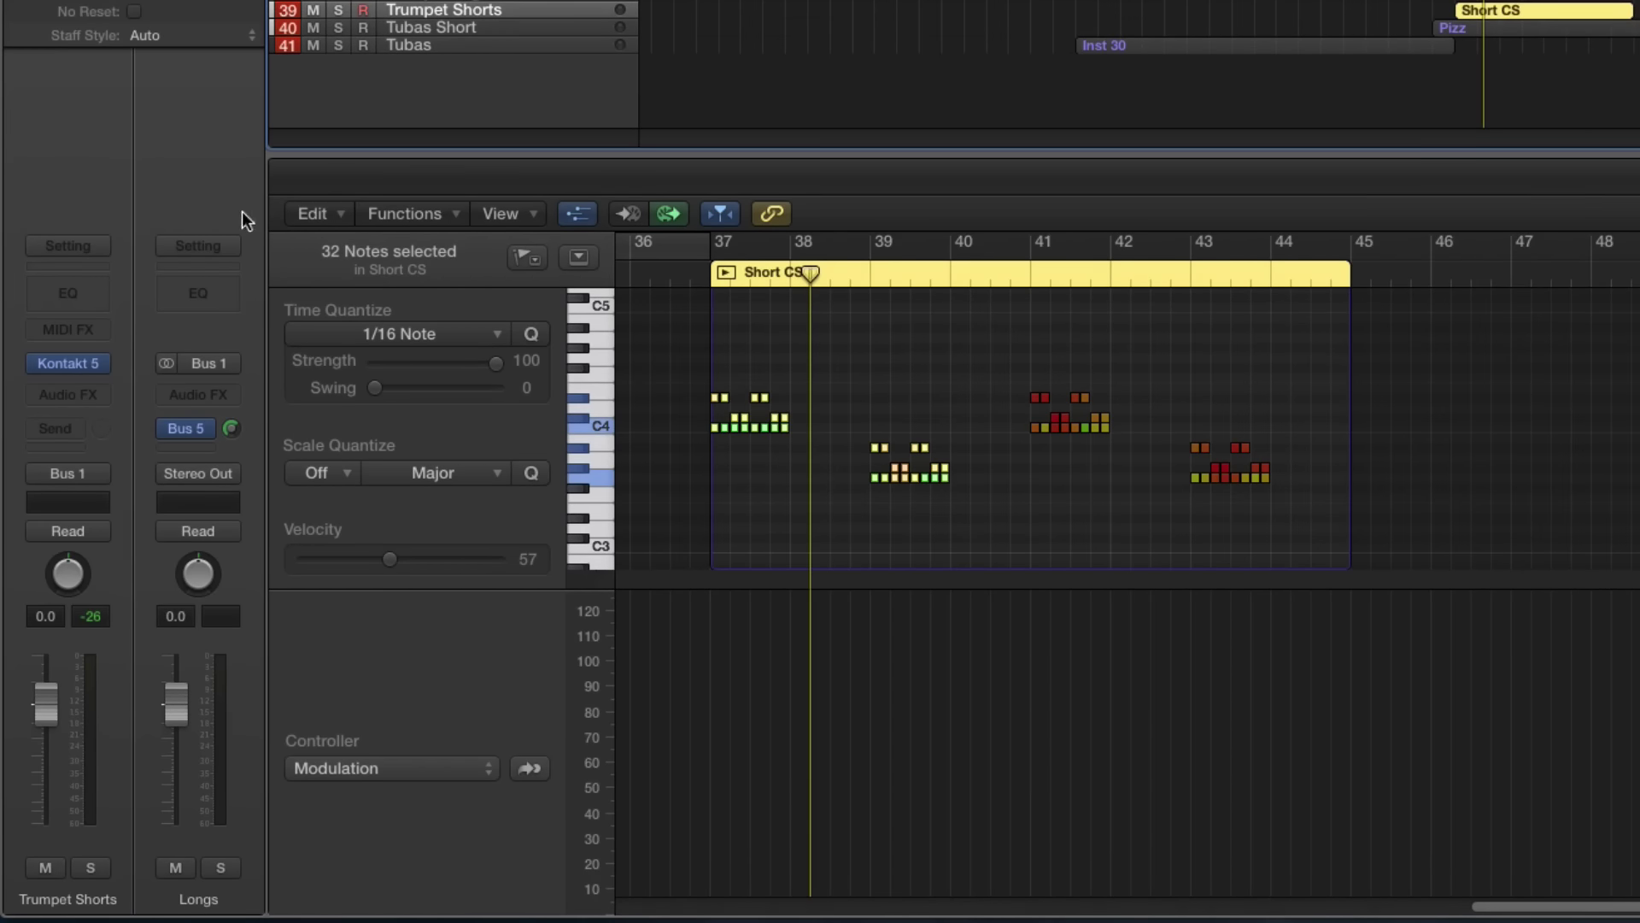
pyautogui.click(103, 395)
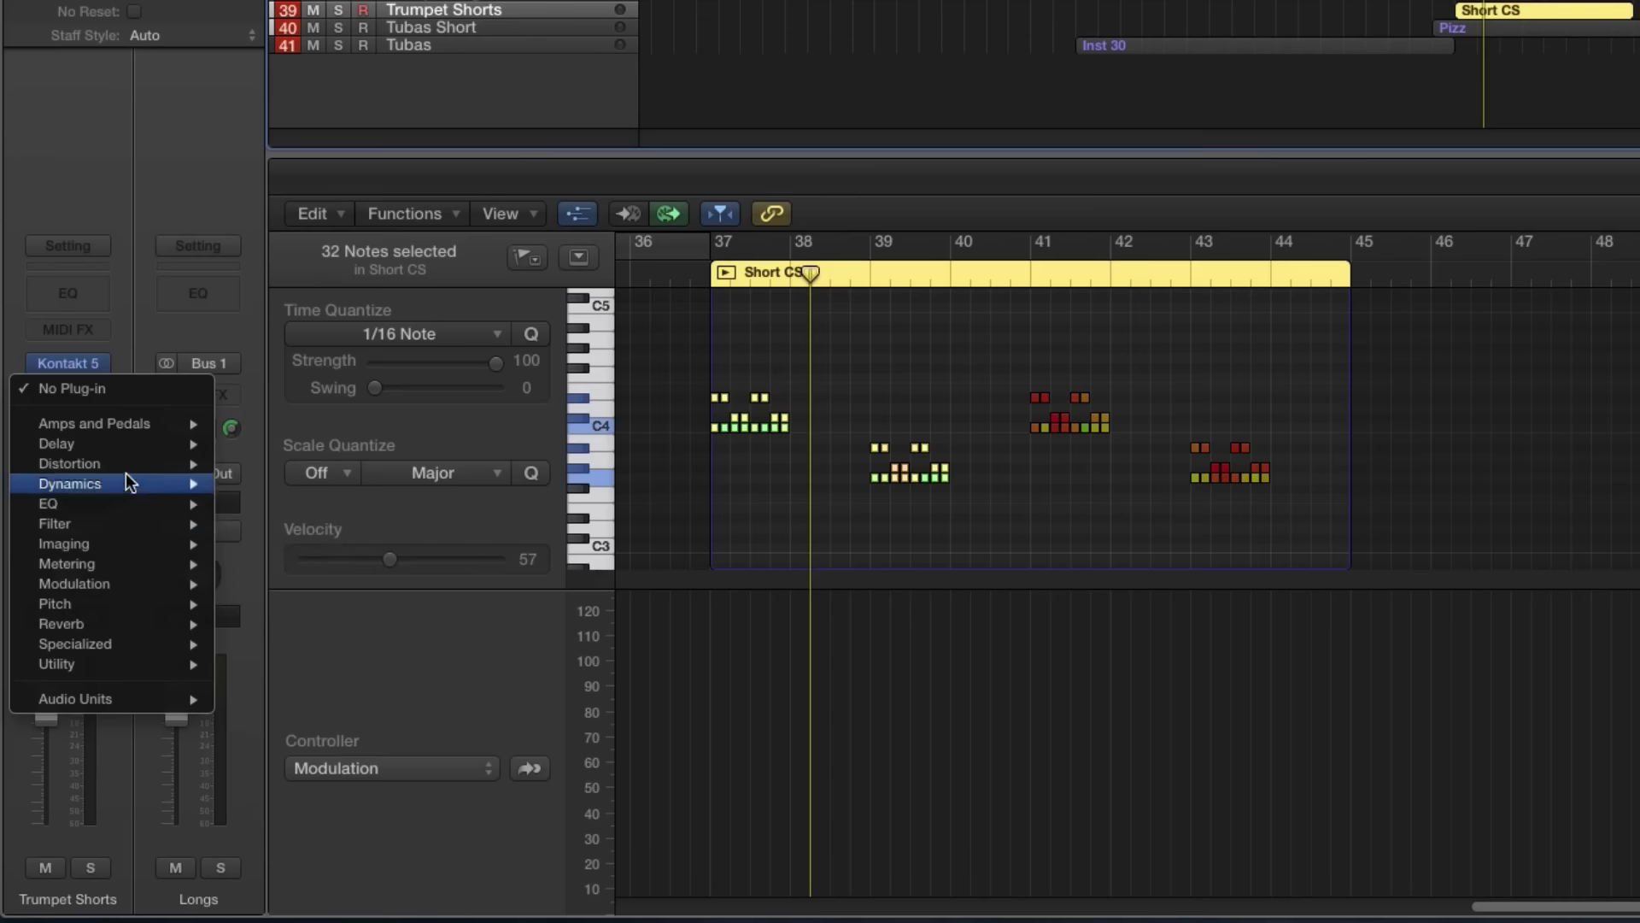
pyautogui.moveTo(116, 444)
pyautogui.moveTo(281, 523)
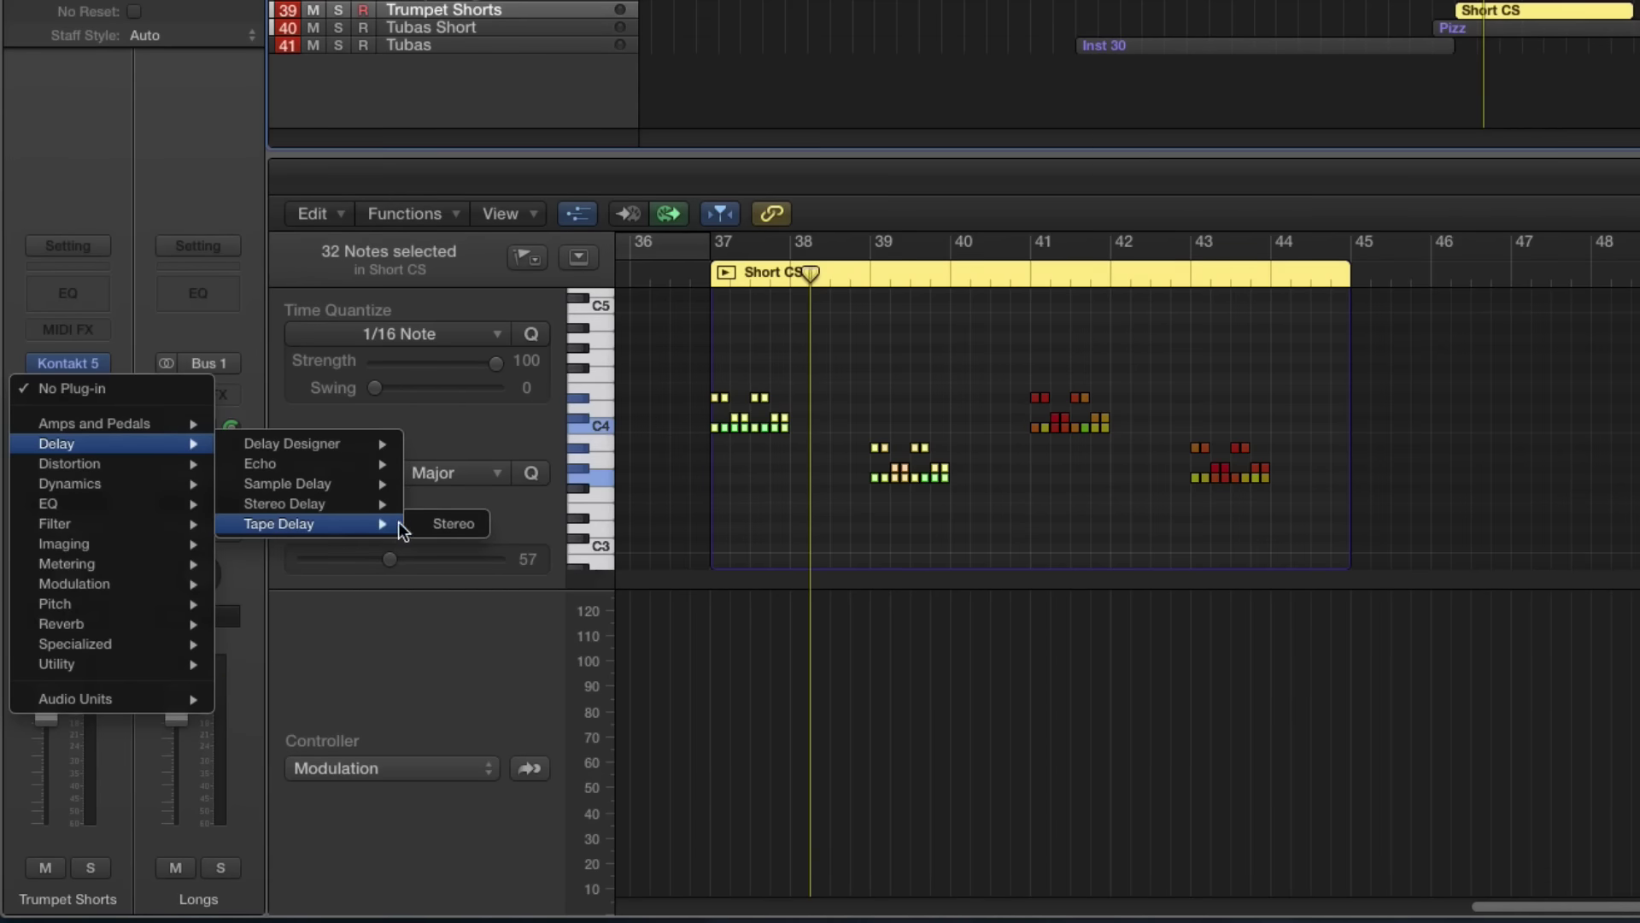
pyautogui.click(445, 525)
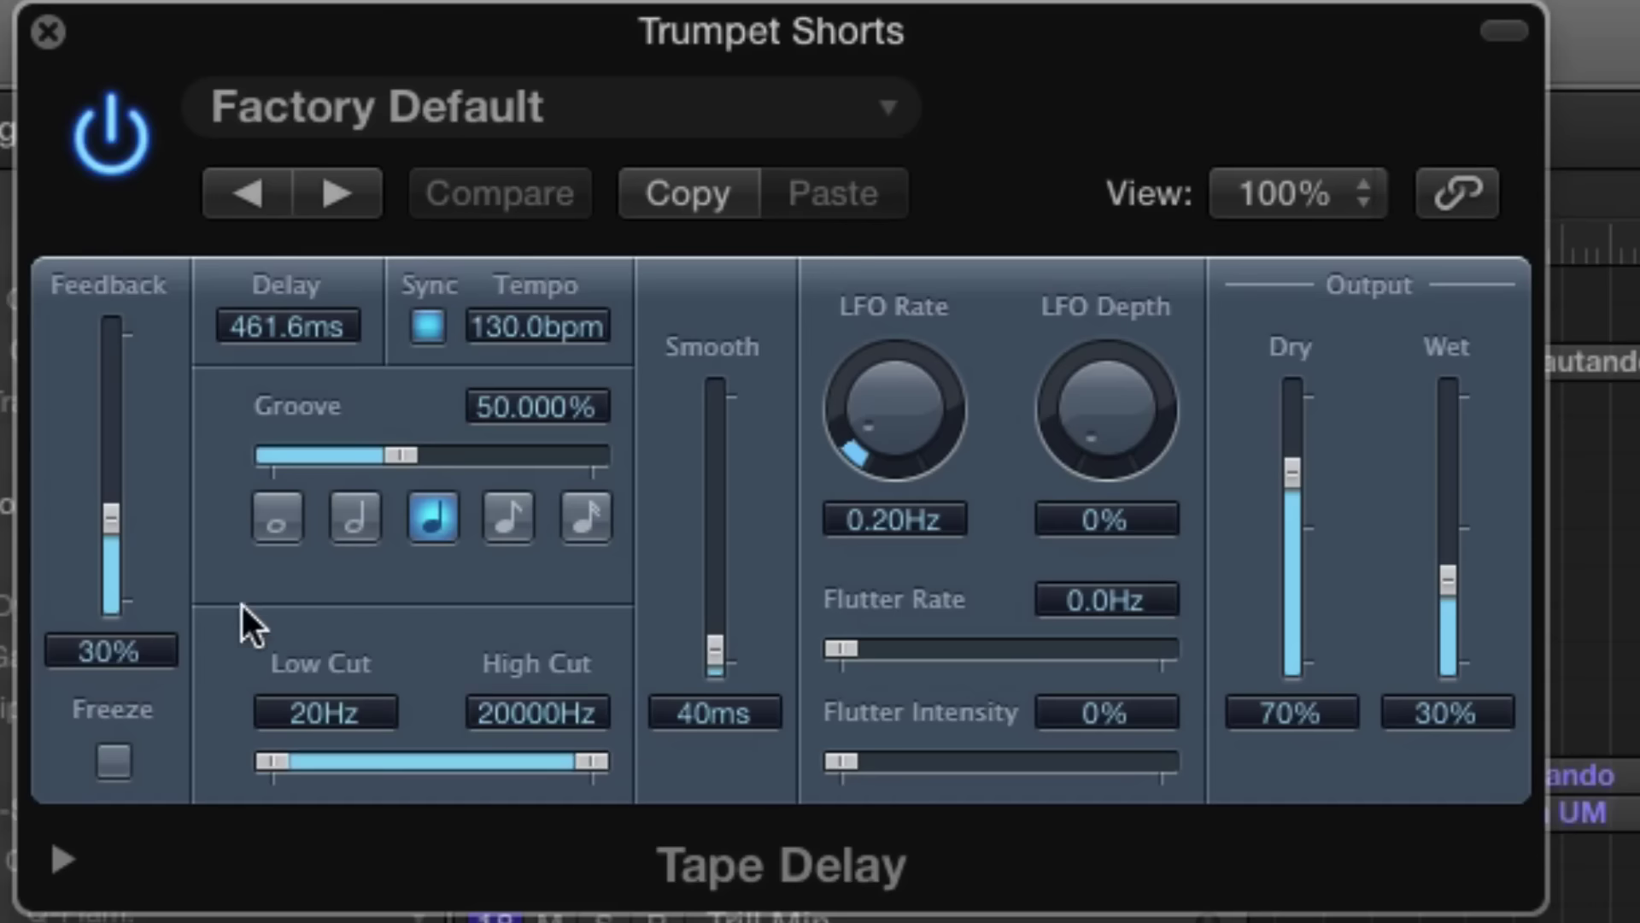
pyautogui.moveTo(285, 769); pyautogui.dragTo(415, 765)
pyautogui.moveTo(591, 760); pyautogui.dragTo(576, 755)
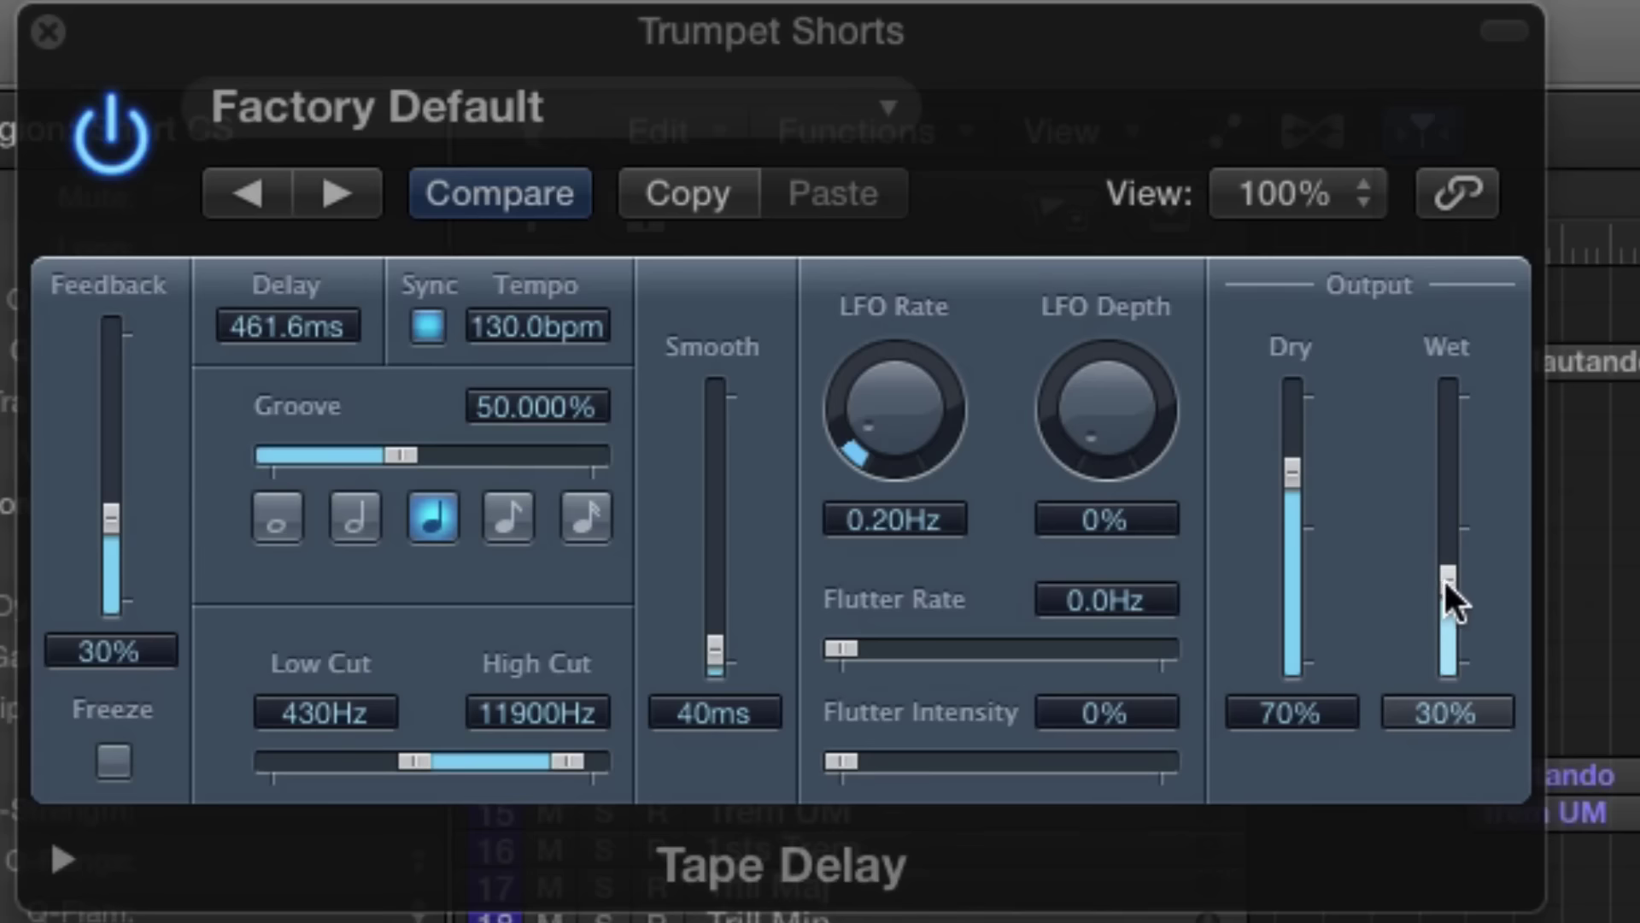
# Step: Set the Trumpet Shorts Tape Delay's Wet output to 16% and Feedback to 41%, and close the plug-in
pyautogui.moveTo(1446, 582); pyautogui.dragTo(1445, 613)
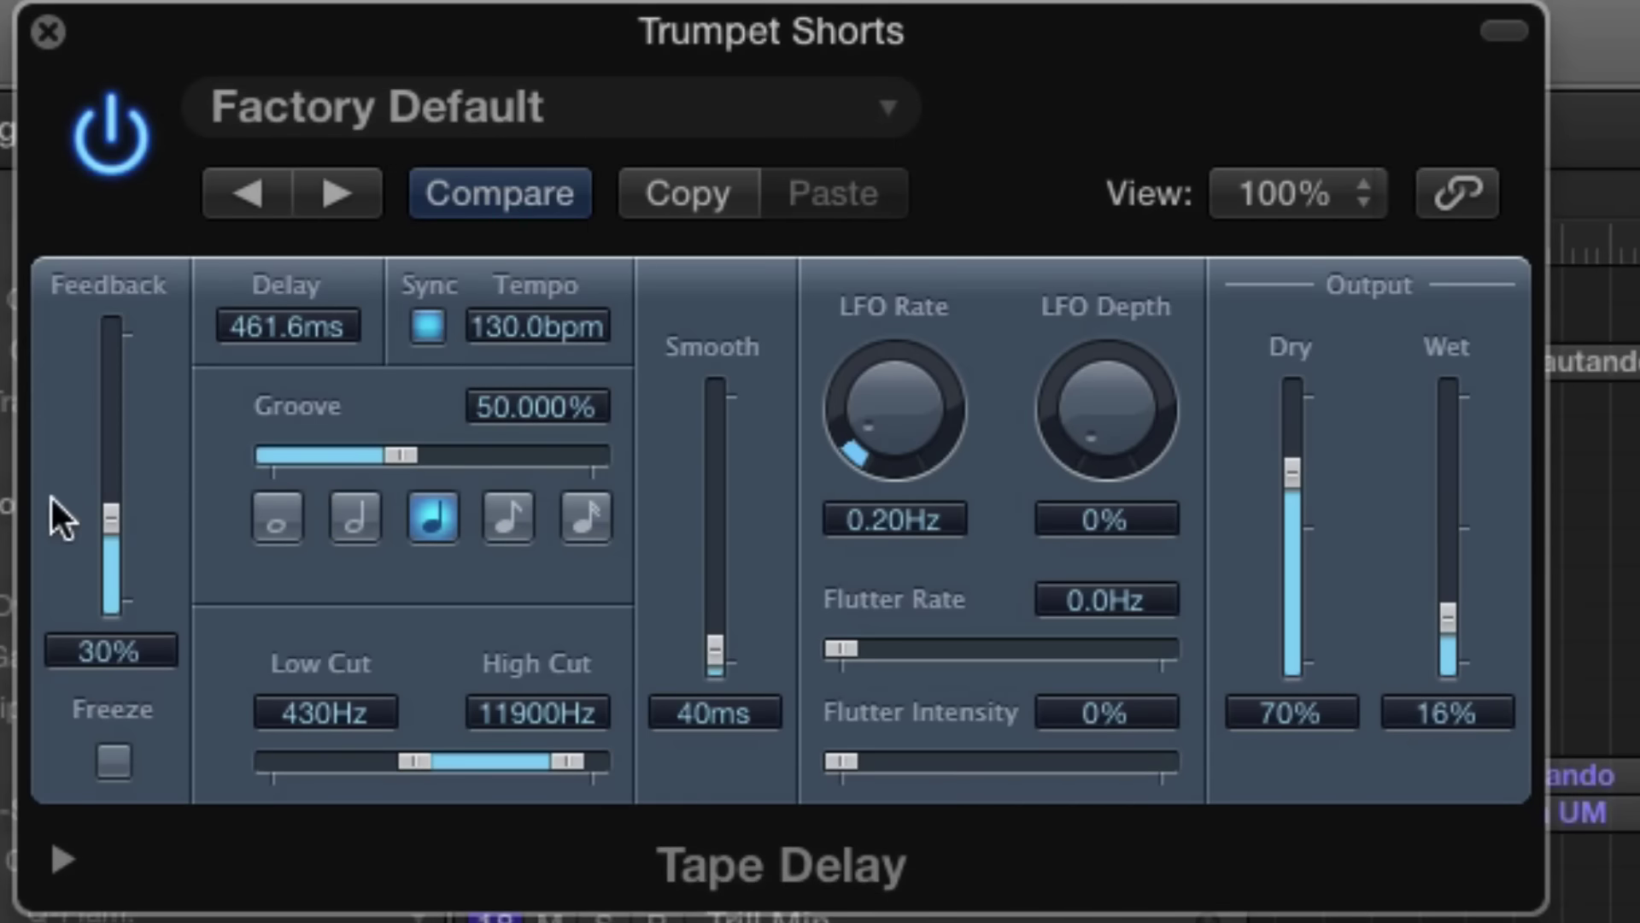
pyautogui.moveTo(112, 516); pyautogui.dragTo(114, 479)
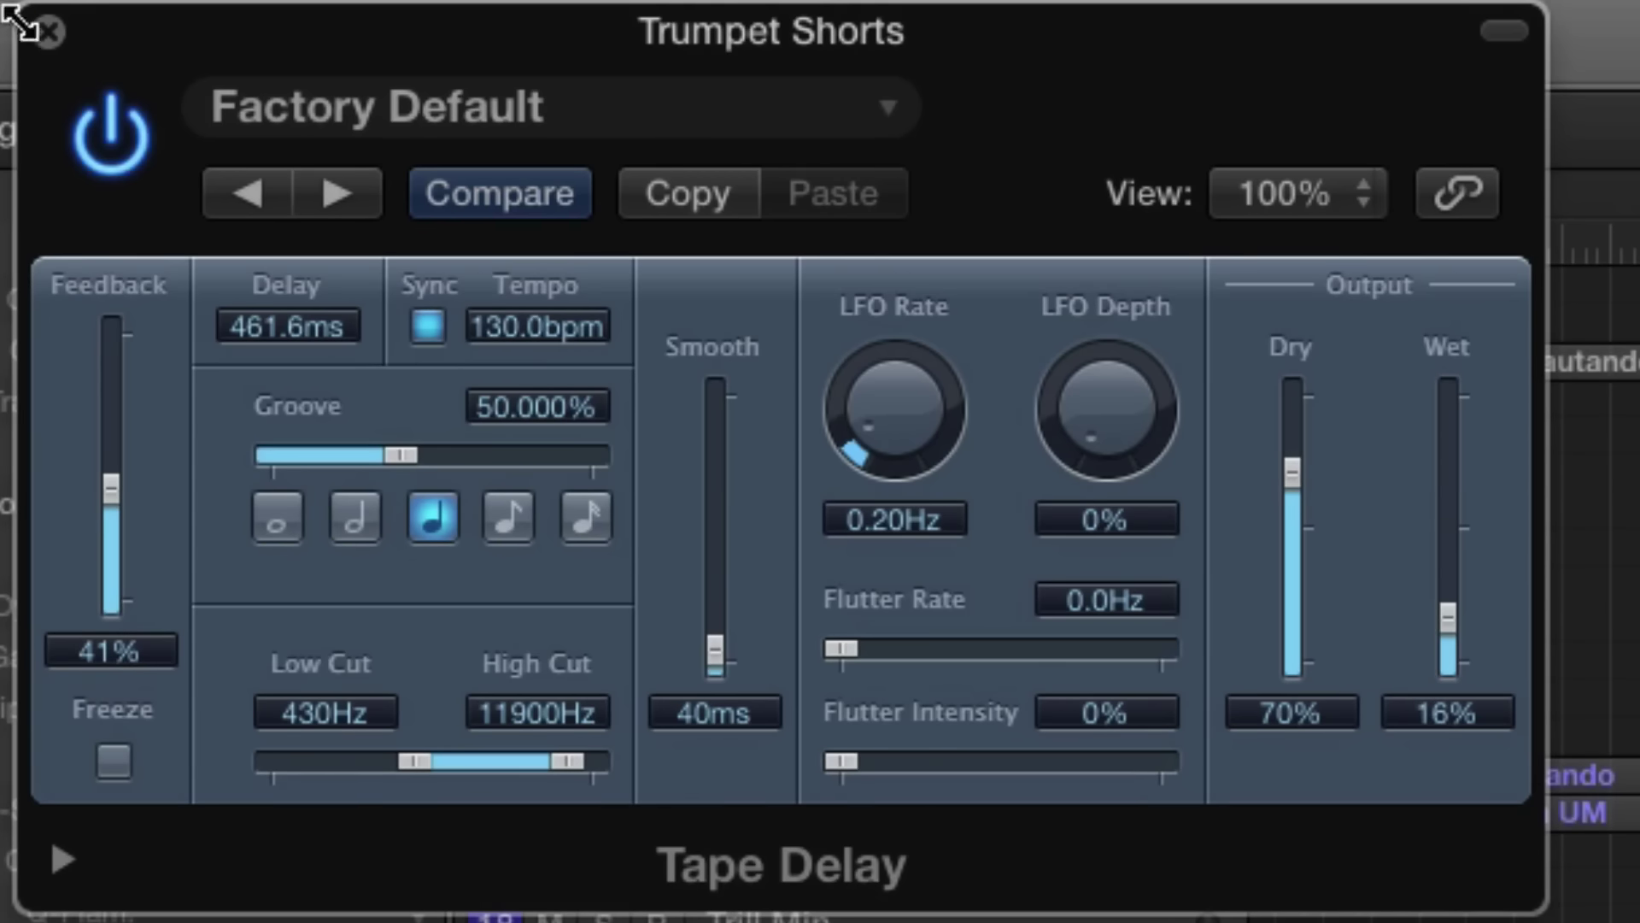
pyautogui.click(47, 33)
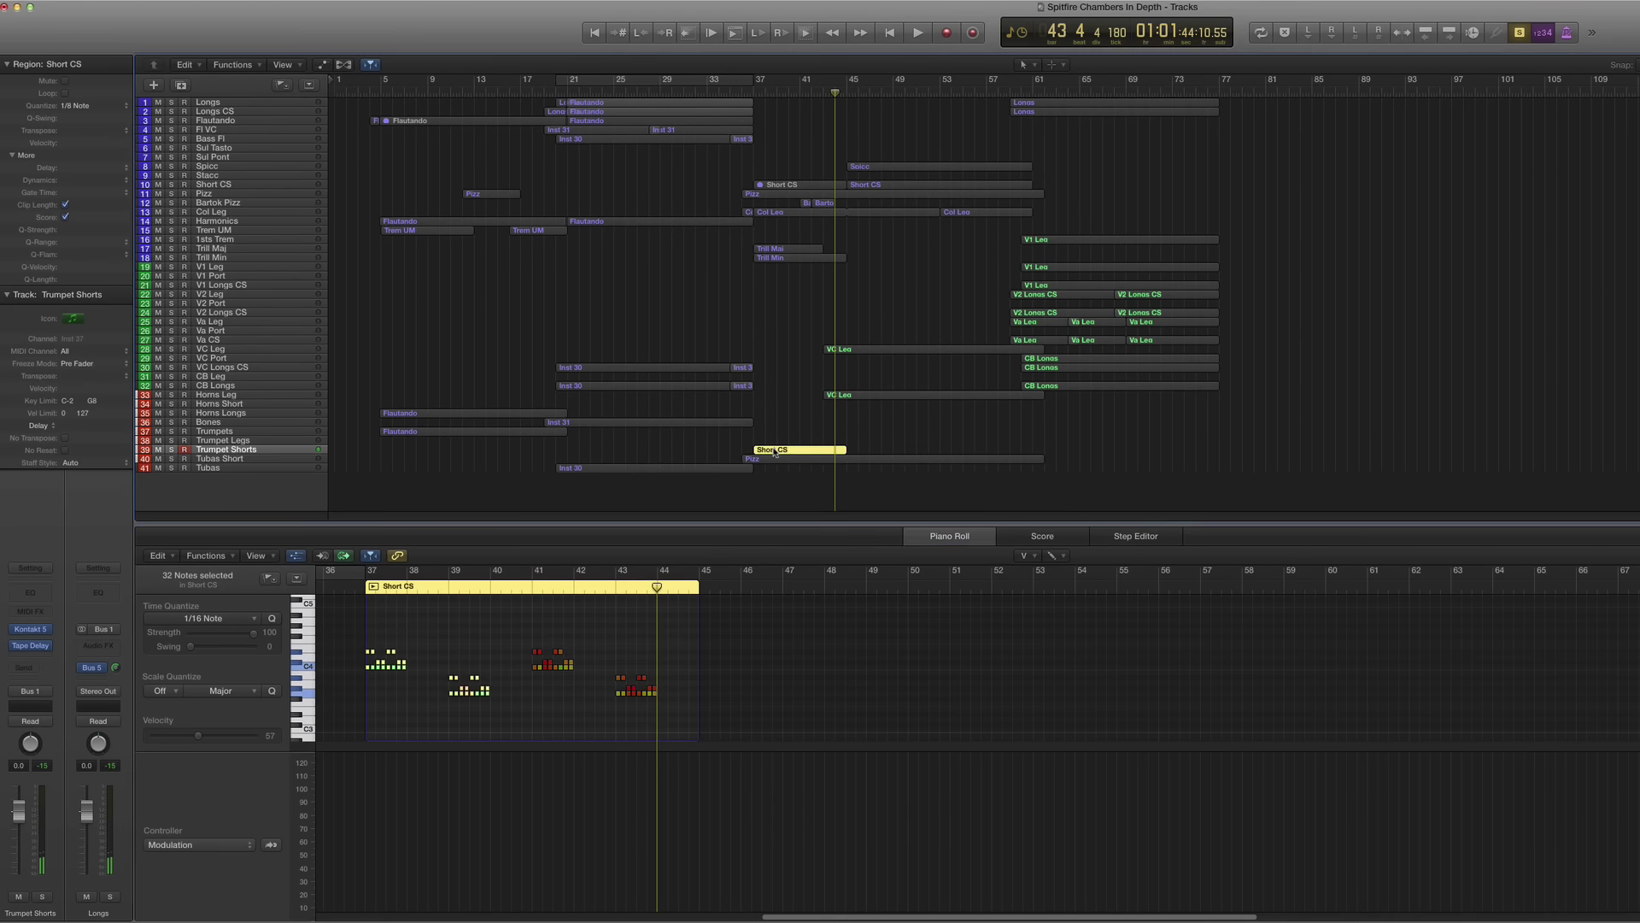
# Step: Copy the Short CS region from Trumpet Shorts to the Horns Short track and transpose the copy by -12
pyautogui.moveTo(775, 443); pyautogui.dragTo(782, 401)
pyautogui.moveTo(68, 131); pyautogui.dragTo(72, 143)
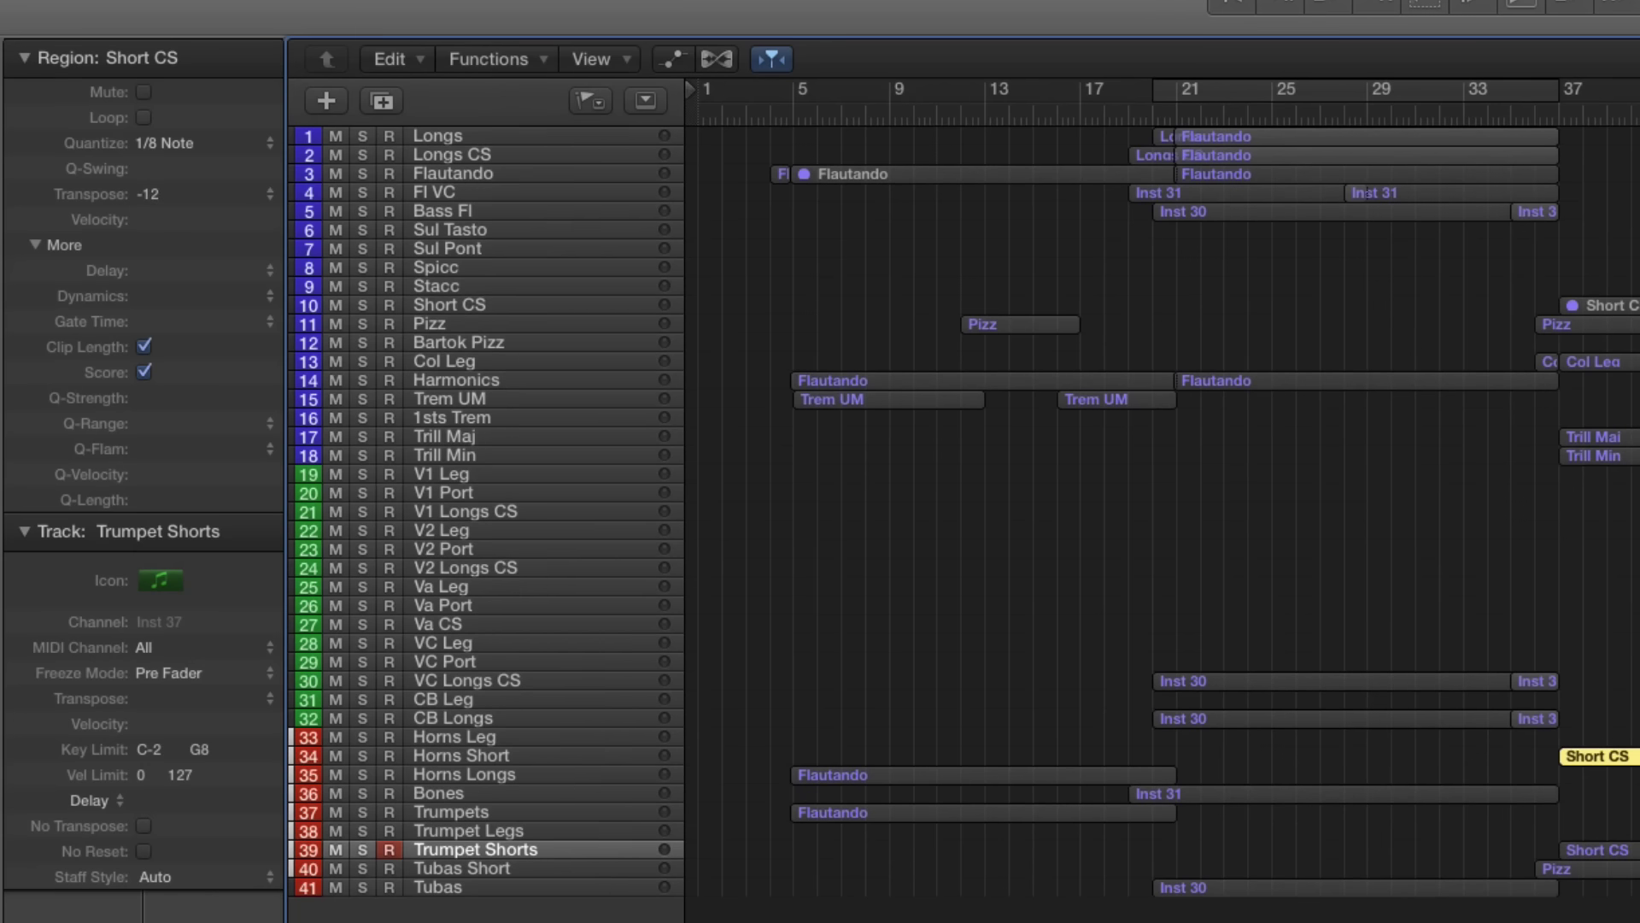
# Step: Delete the note groups at bars 37 and 39 from the Horns Short region and adjust the velocity of the groups at bars 41 and 43
pyautogui.press('p')
pyautogui.moveTo(589, 426); pyautogui.dragTo(865, 567)
pyautogui.press('Delete')
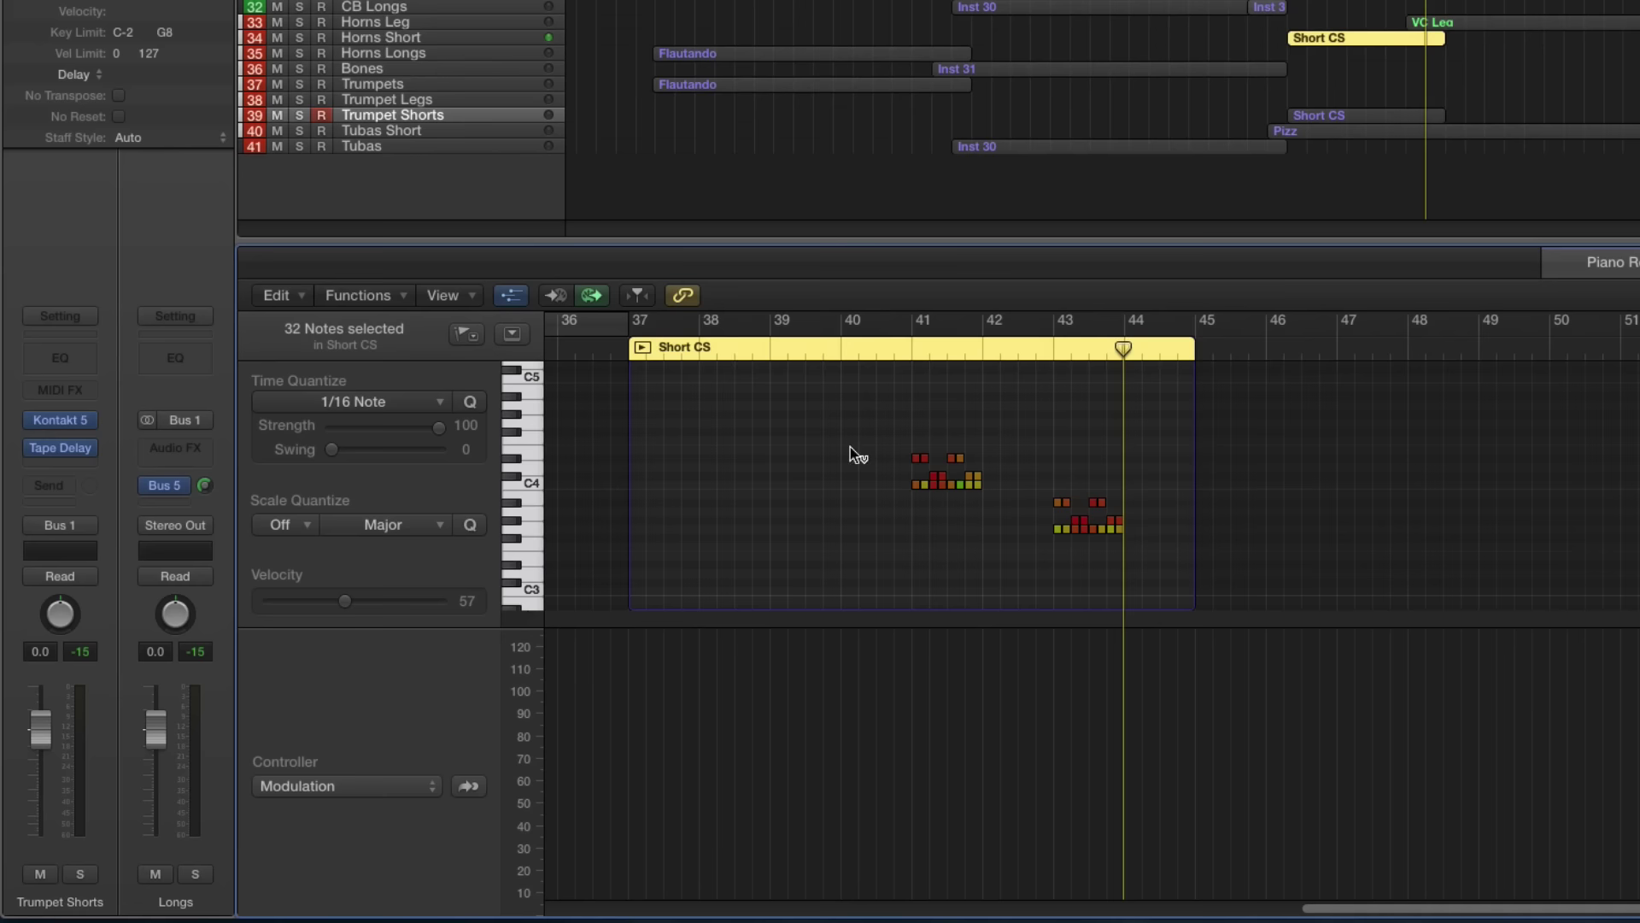
pyautogui.moveTo(848, 434); pyautogui.dragTo(1247, 582)
pyautogui.moveTo(1082, 520); pyautogui.dragTo(1081, 542)
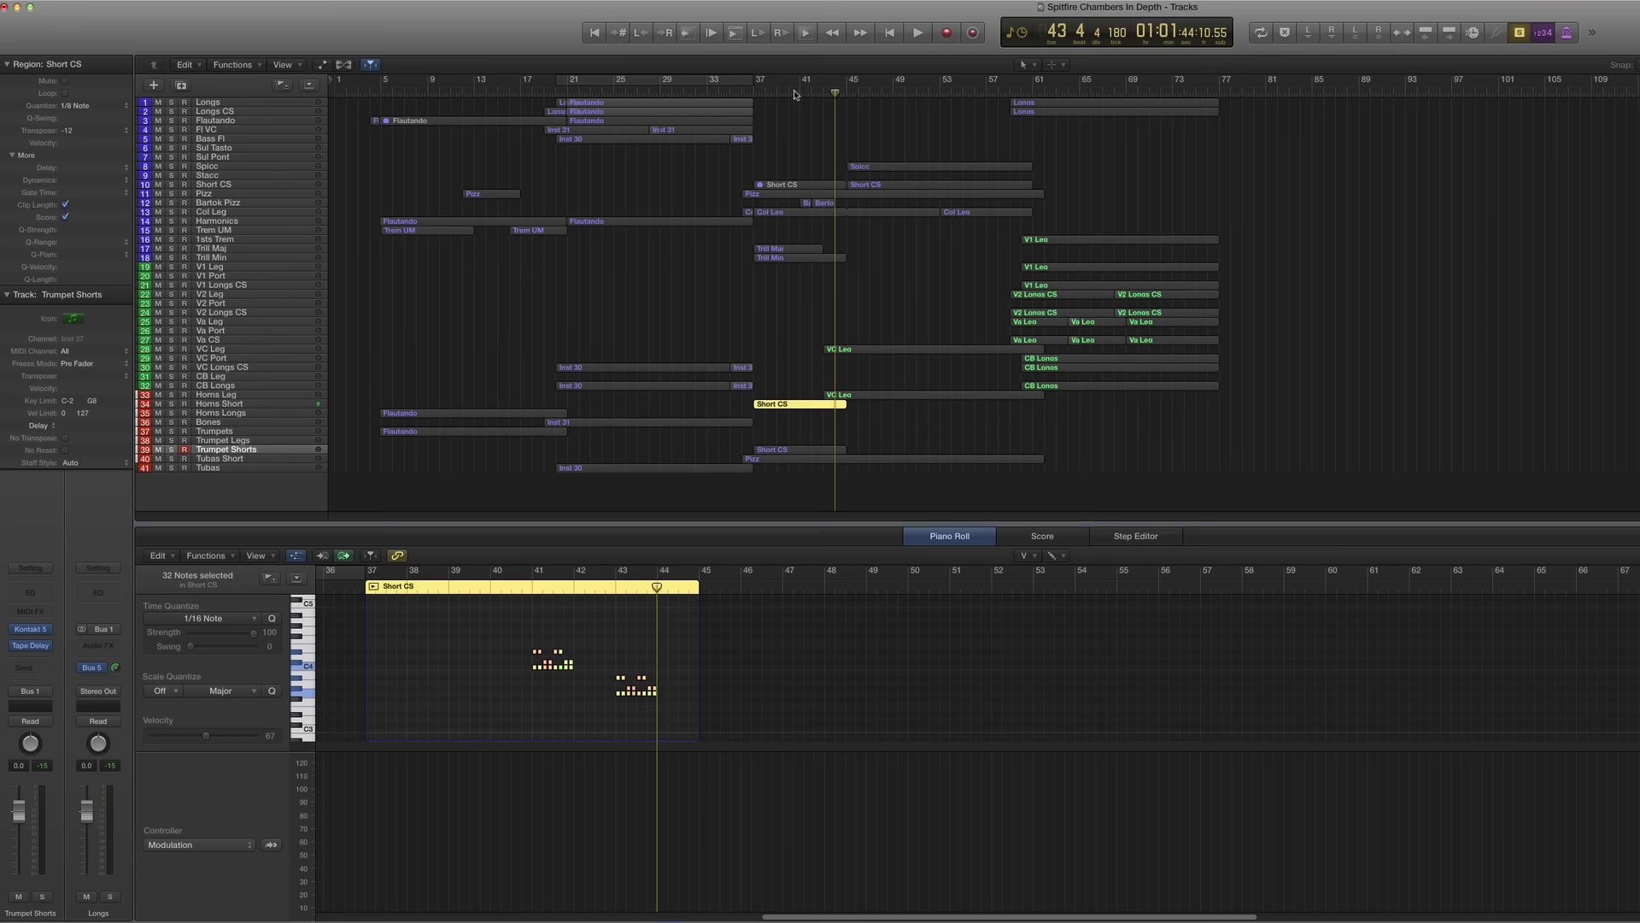
# Step: Audition the Short CS regions on Horns Short and Trumpet Shorts together in solo and turn solo off
pyautogui.hotkey('shift', 'space')
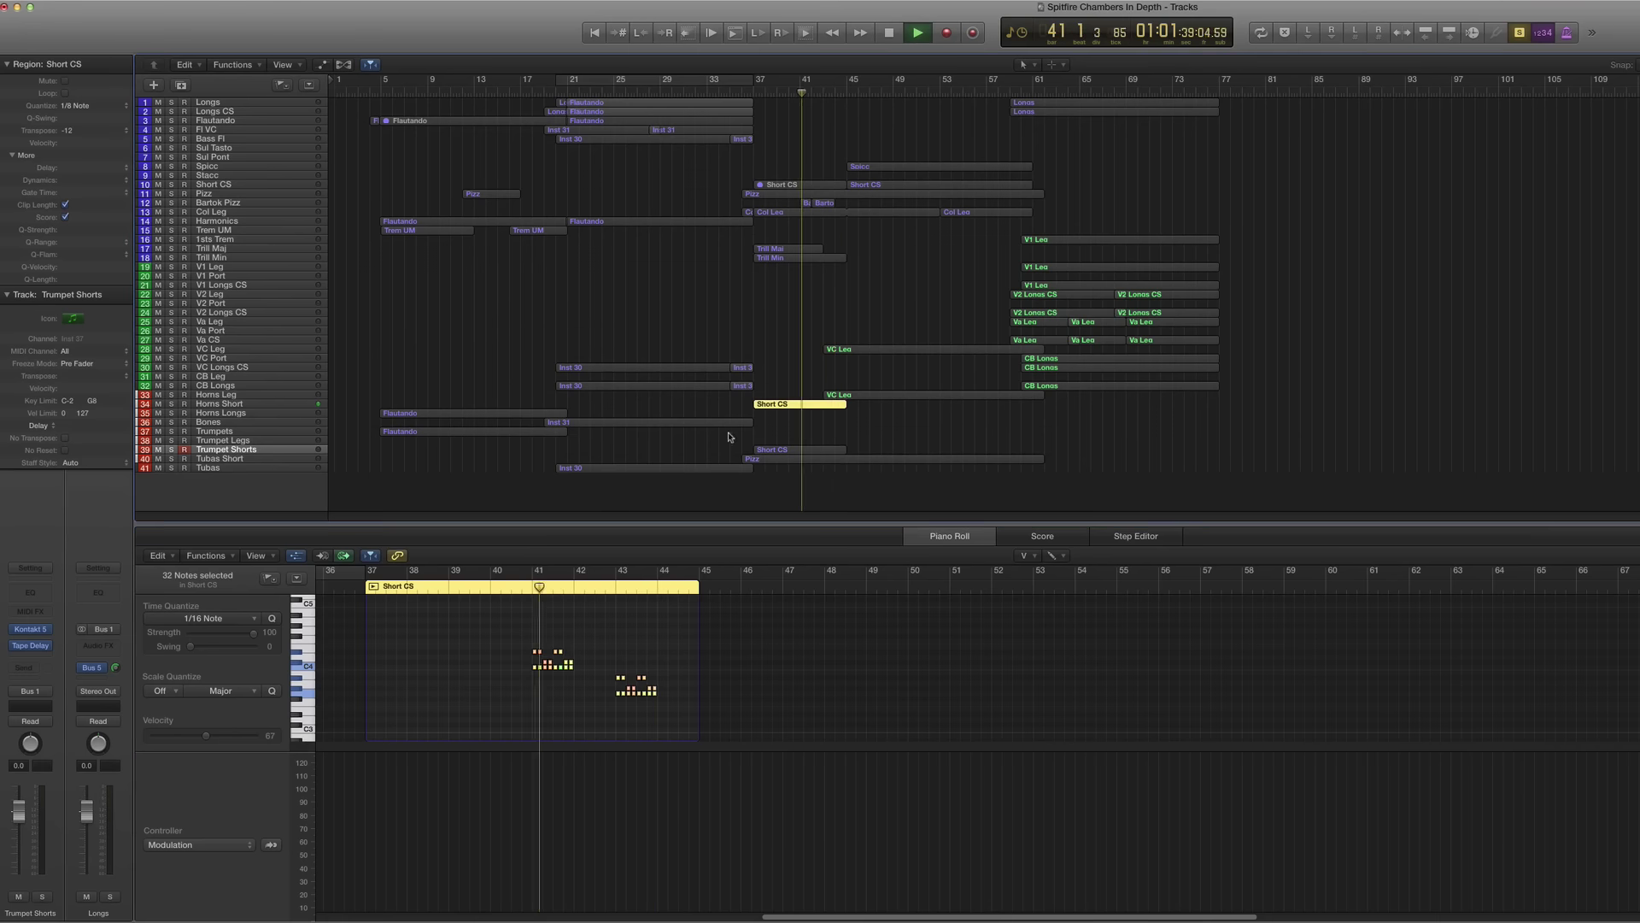
pyautogui.keyDown('shift'); pyautogui.click(773, 449); pyautogui.keyUp('shift')
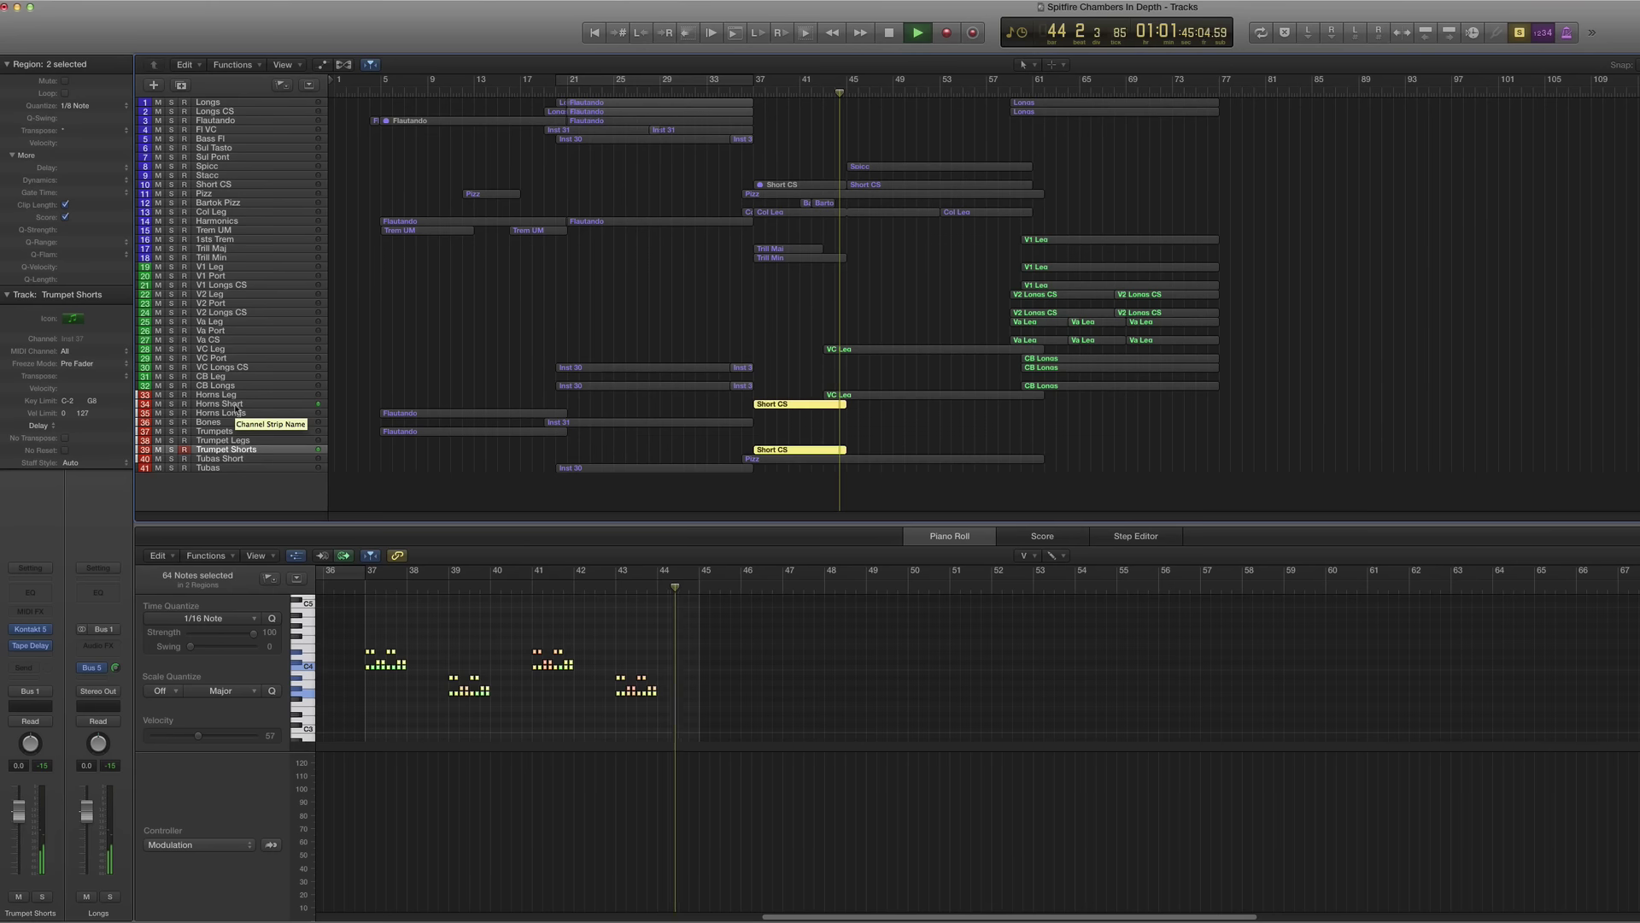
pyautogui.hotkey('ctrl', 's')
# Step: Play the arrangement from about bar 43 and move the VC Leg region from the VC Leg track to Horns Leg
pyautogui.click(879, 350)
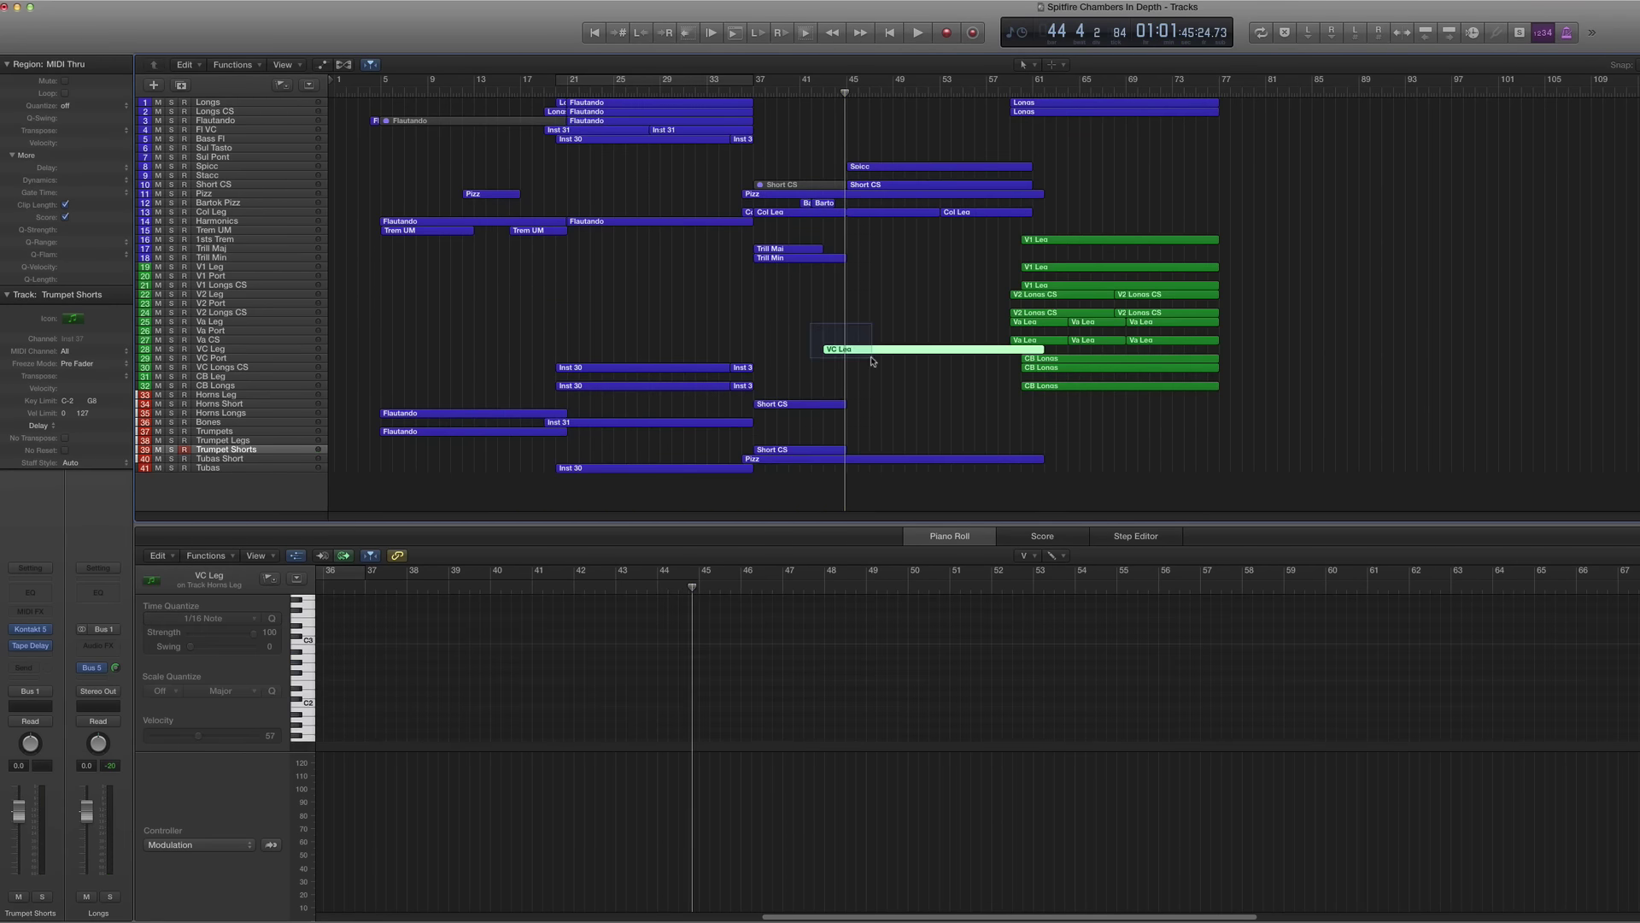
pyautogui.doubleClick(818, 95)
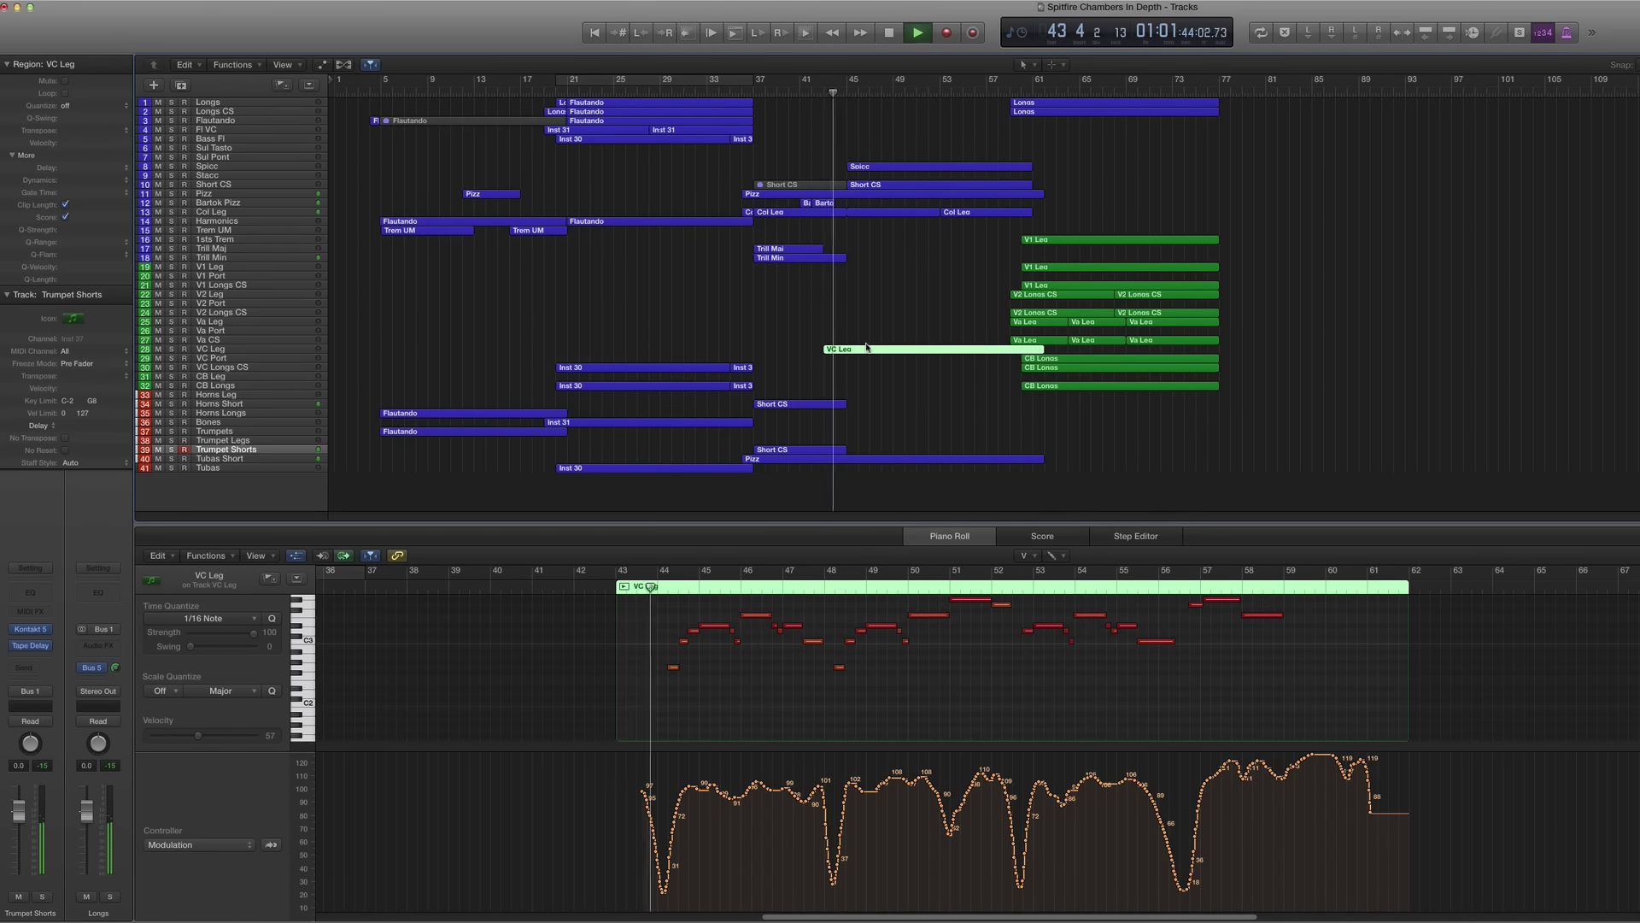
pyautogui.press('space')
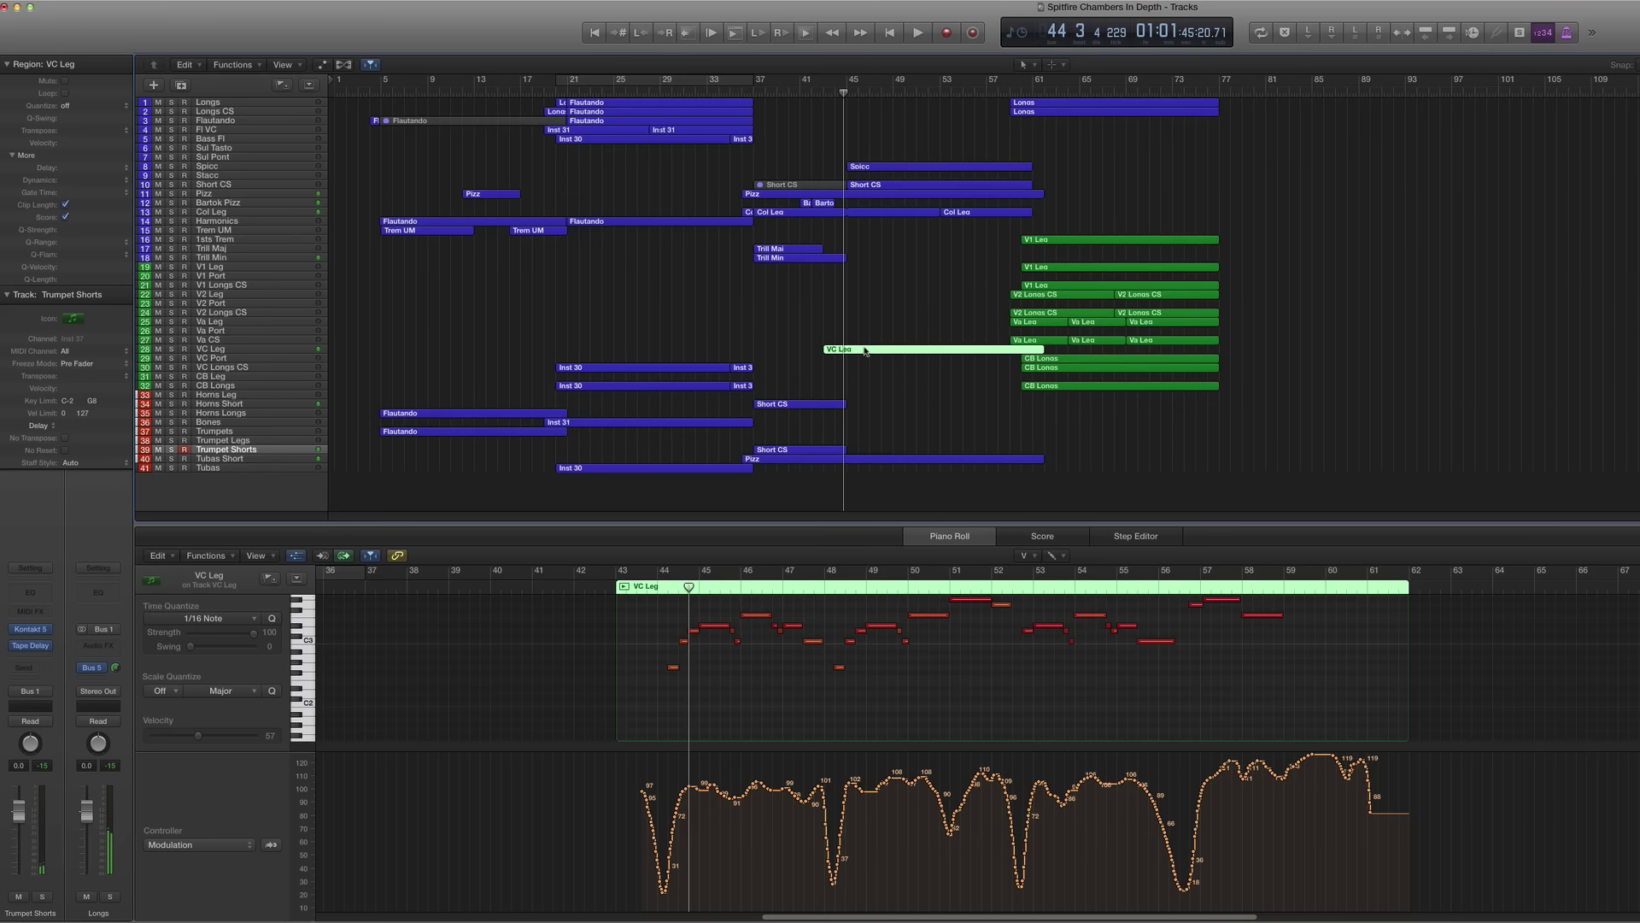
pyautogui.moveTo(865, 350); pyautogui.dragTo(864, 396)
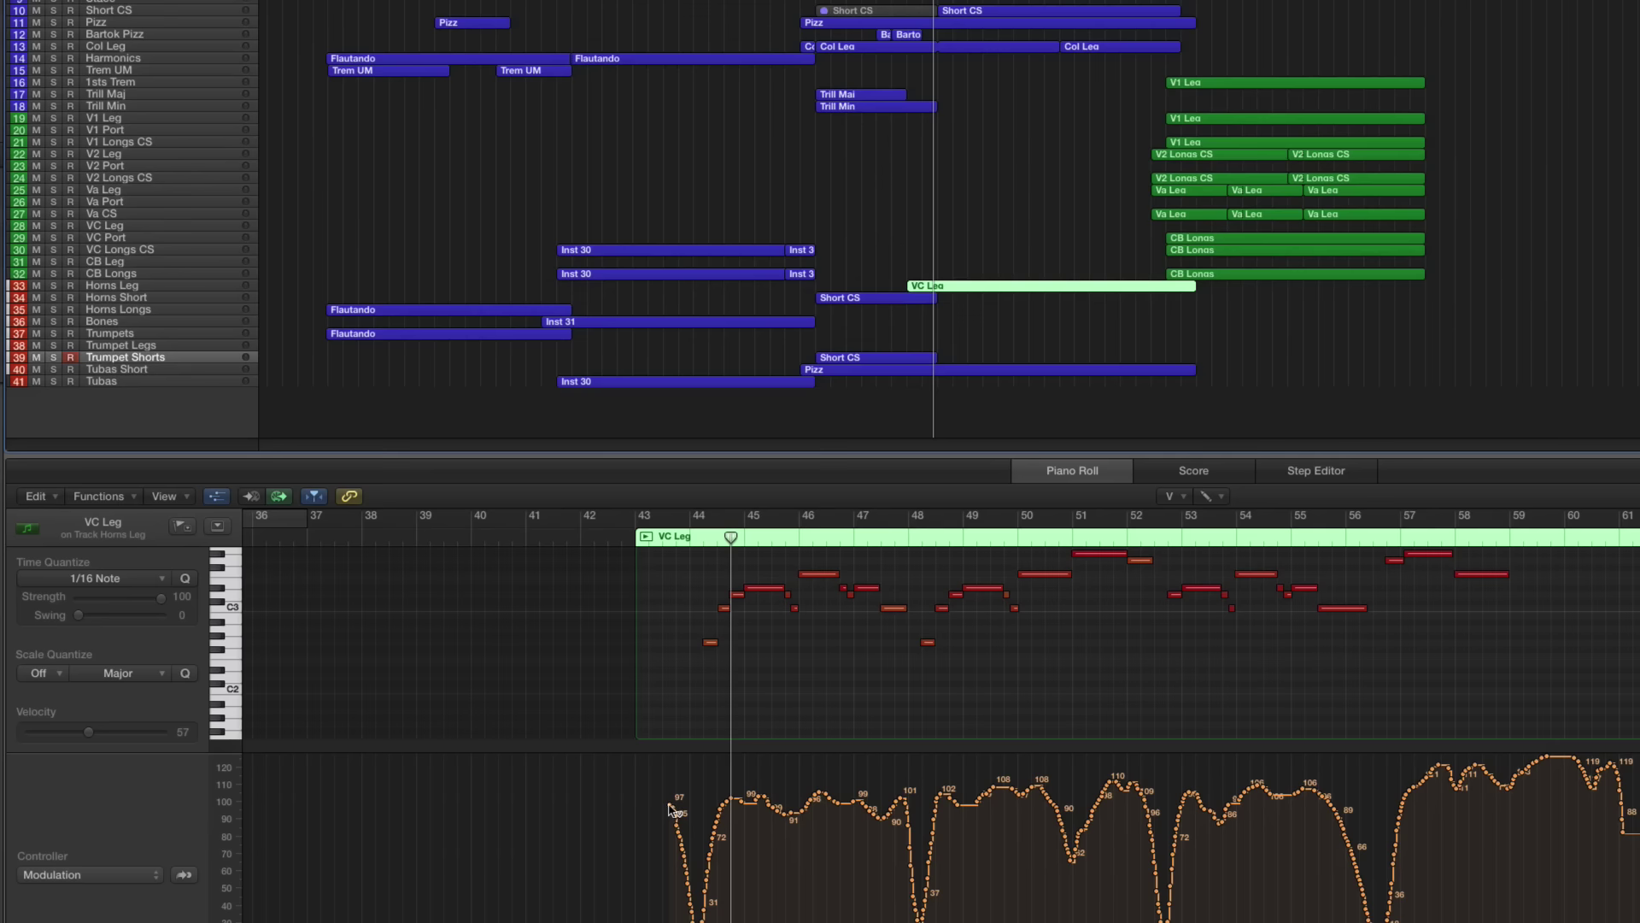
# Step: Raise the whole modulation curve of the VC Leg region on Horns Leg by about 15 and audition that track
pyautogui.moveTo(646, 794); pyautogui.dragTo(643, 768)
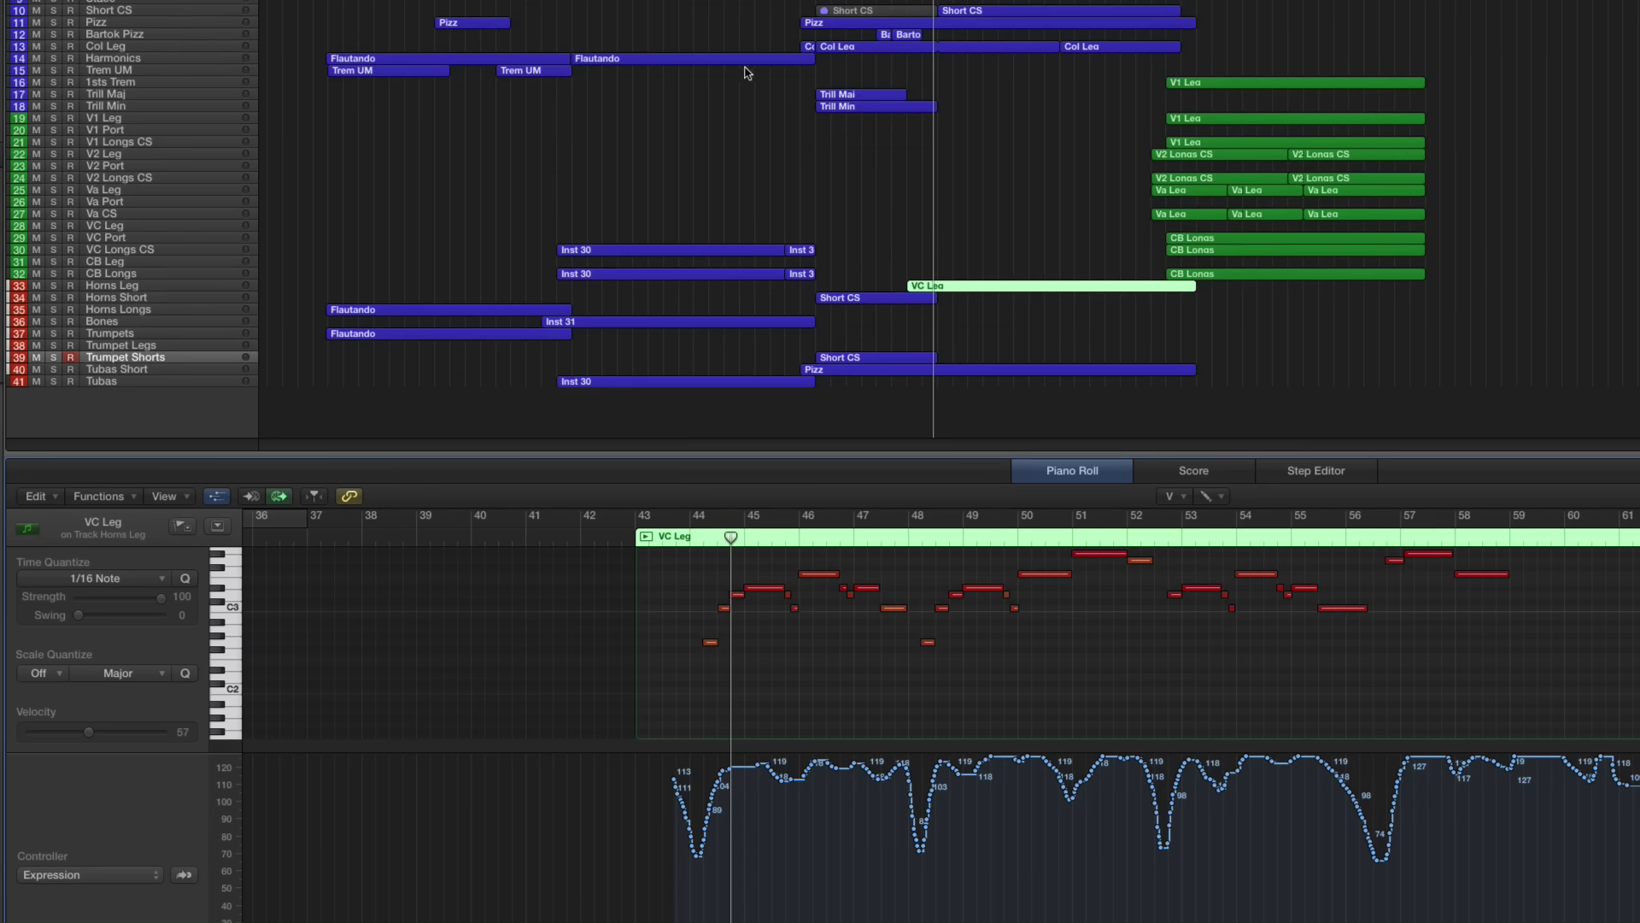
pyautogui.press('space')
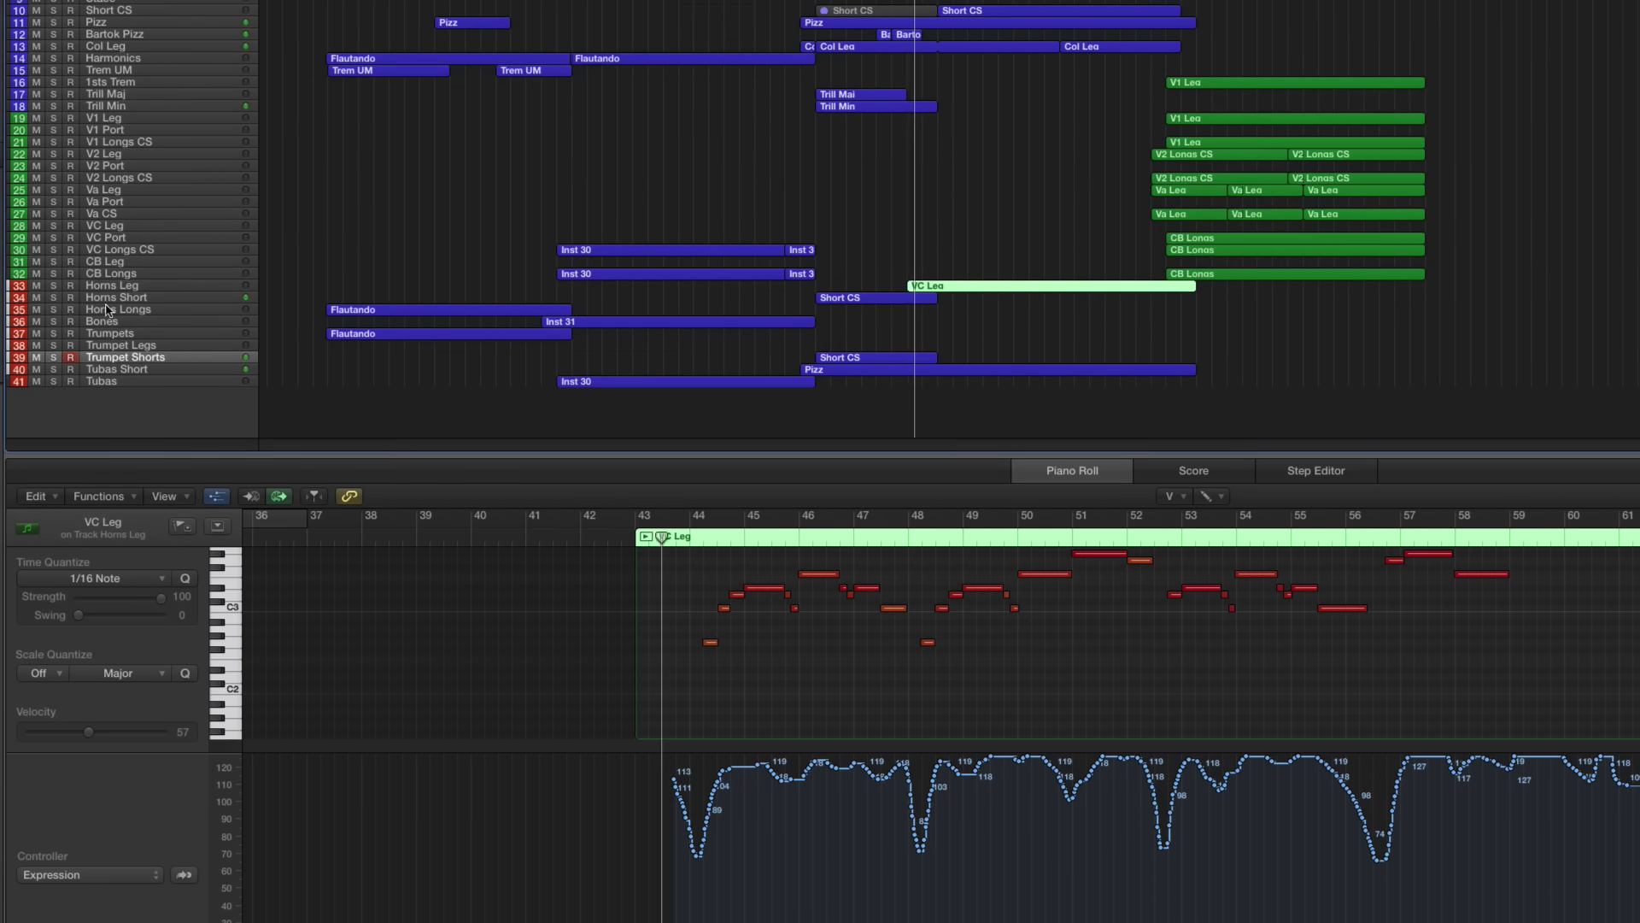
pyautogui.click(125, 286)
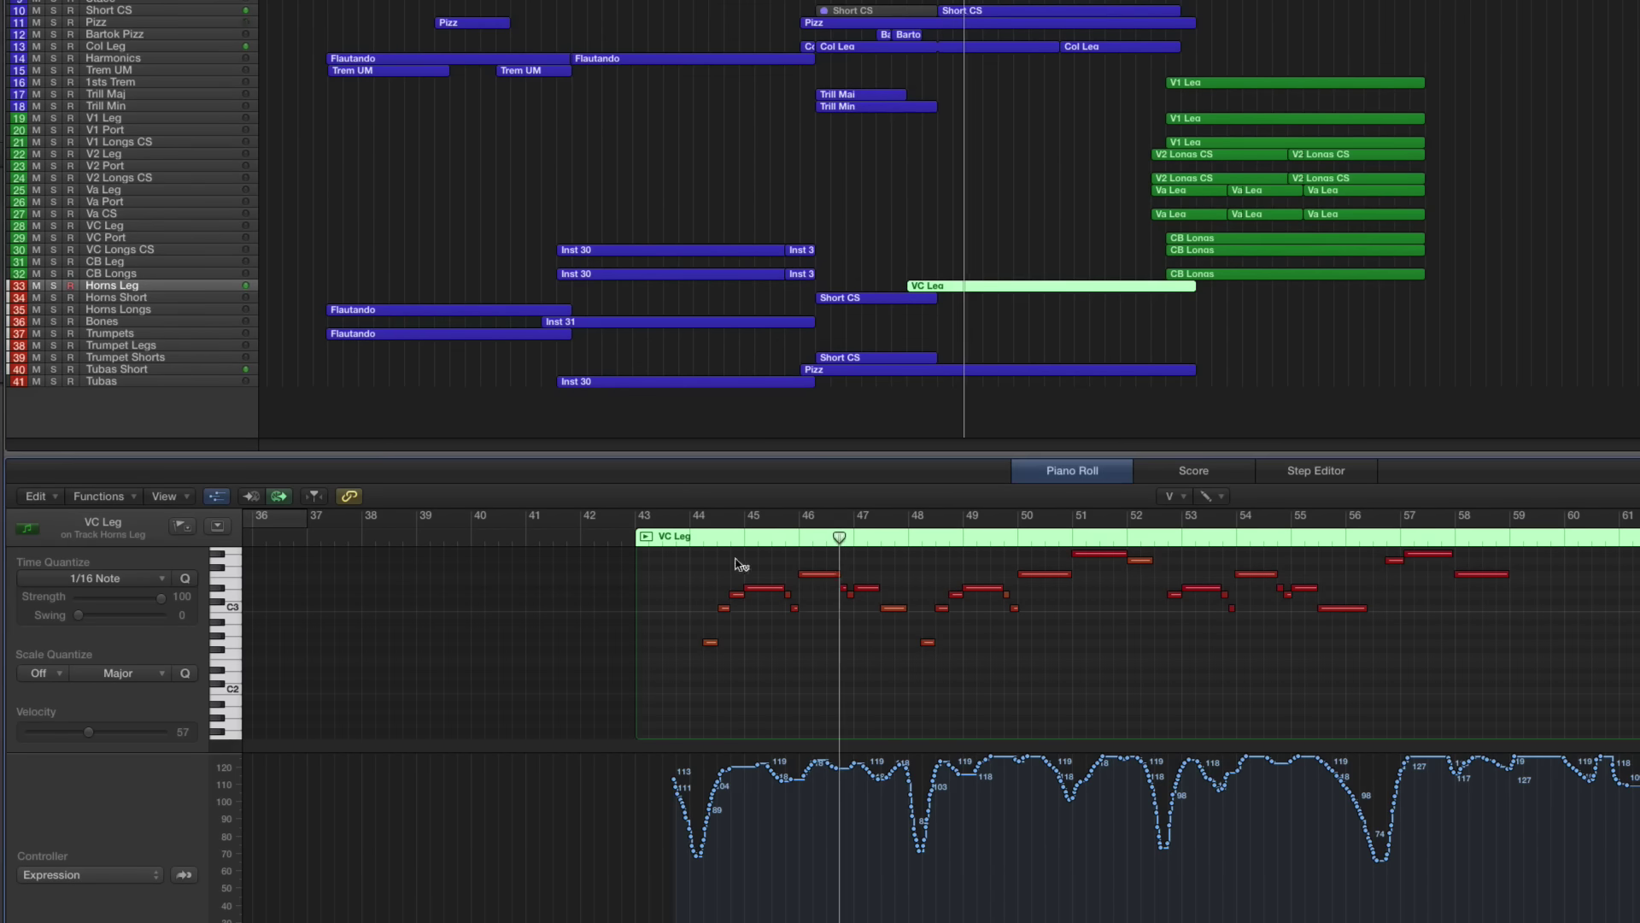
# Step: Lengthen all notes of the Horns Leg region slightly so the legato phrases overlap
pyautogui.press('super+a')
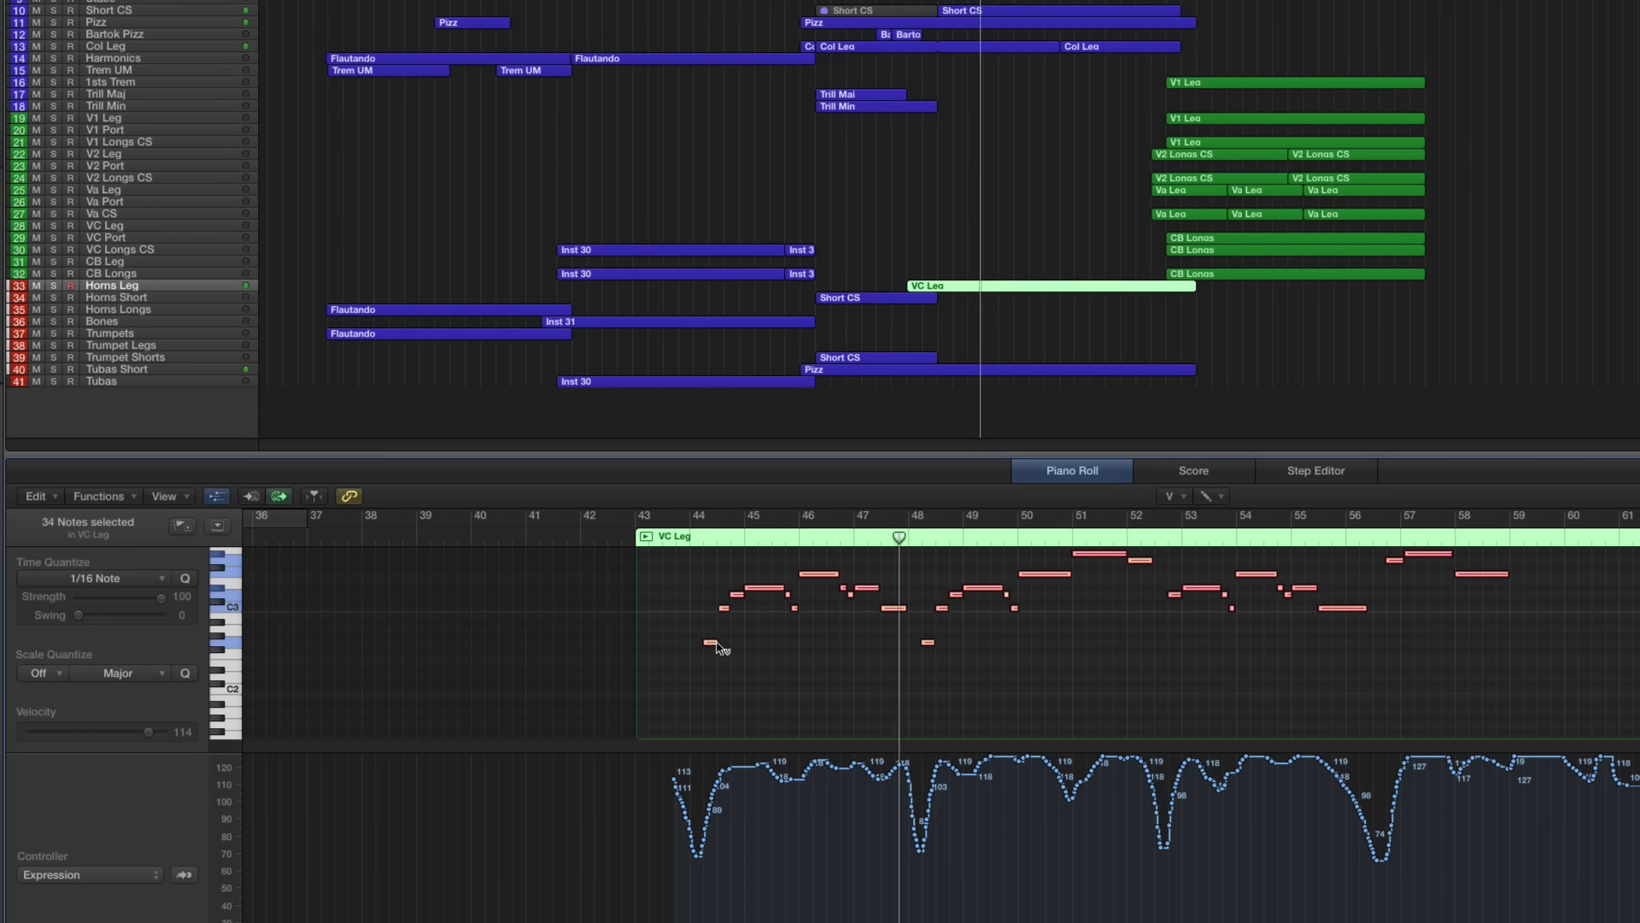
pyautogui.moveTo(714, 641); pyautogui.dragTo(719, 643)
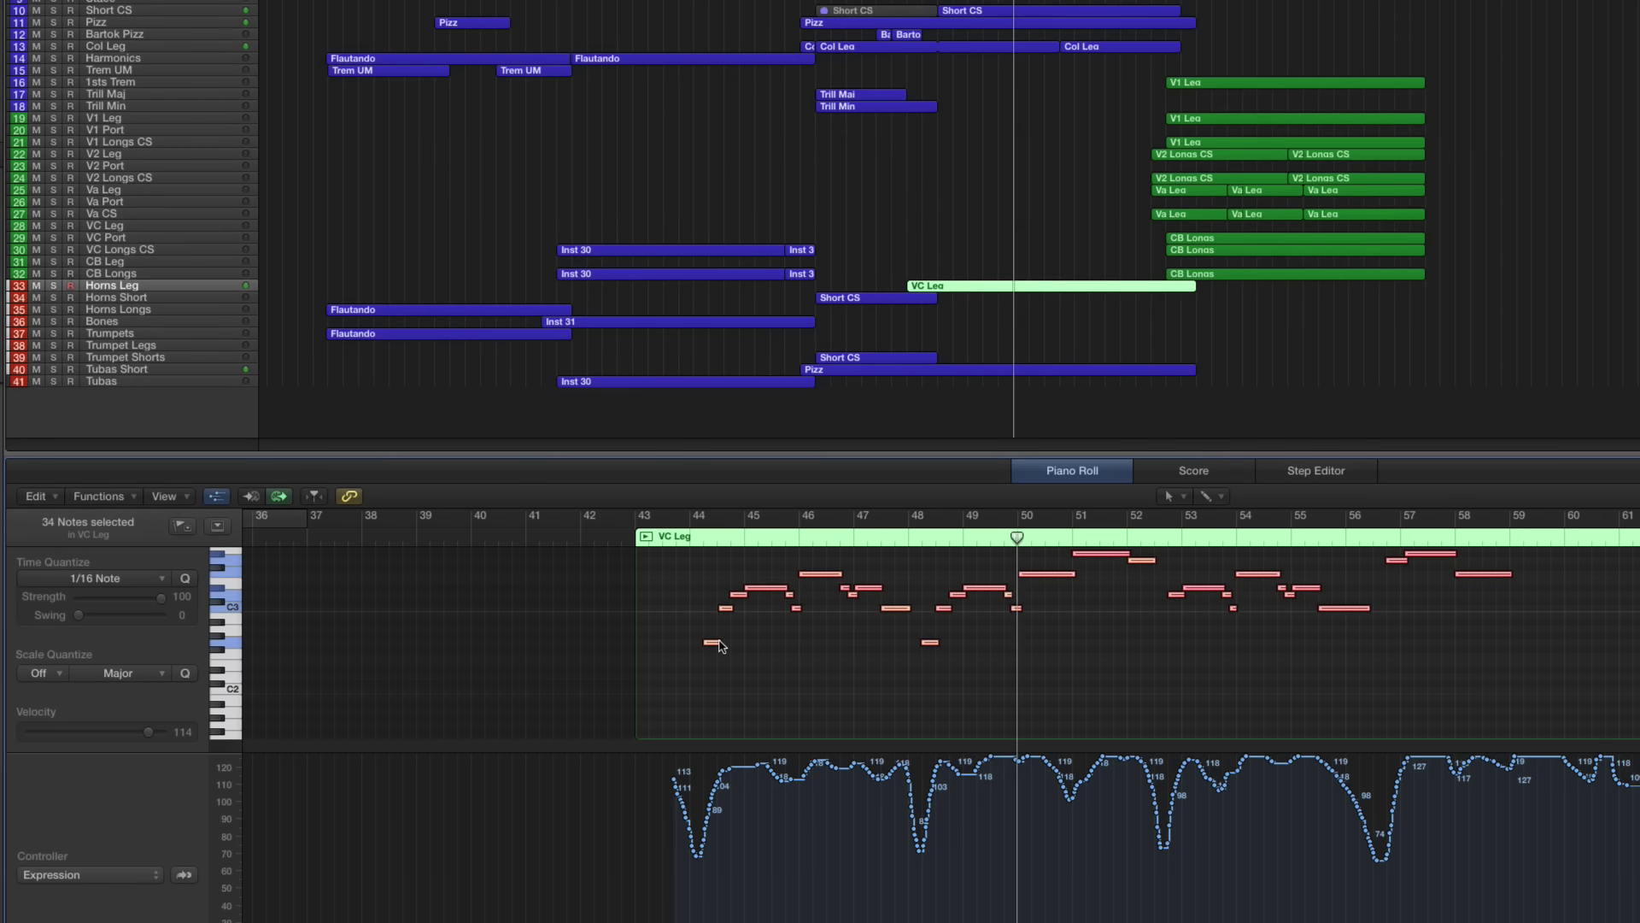
pyautogui.moveTo(714, 641); pyautogui.dragTo(717, 642)
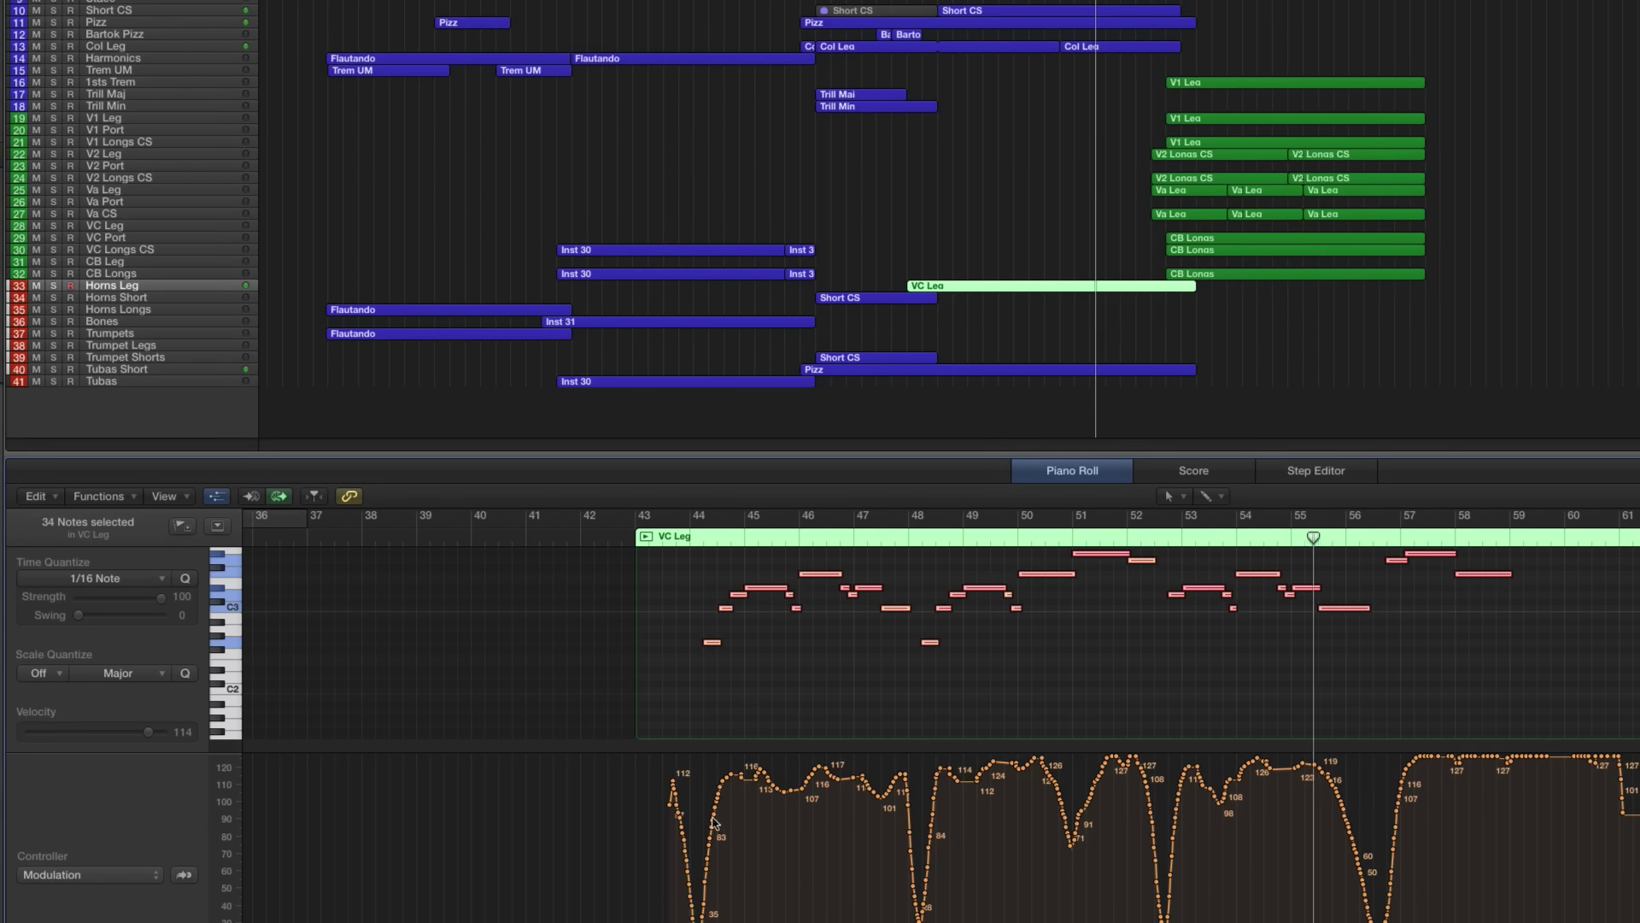
# Step: Redraw the deep modulation dips near bars 44, 48, 51, 52 and 56 of the Horns Leg region as shallow curves with the Pencil tool
pyautogui.press('t')
pyautogui.press('p')
pyautogui.moveTo(677, 813)
pyautogui.mouseDown()
pyautogui.moveTo(712, 816)
pyautogui.moveTo(749, 771)
pyautogui.moveTo(789, 787)
pyautogui.moveTo(824, 769)
pyautogui.moveTo(965, 781)
pyautogui.mouseUp()
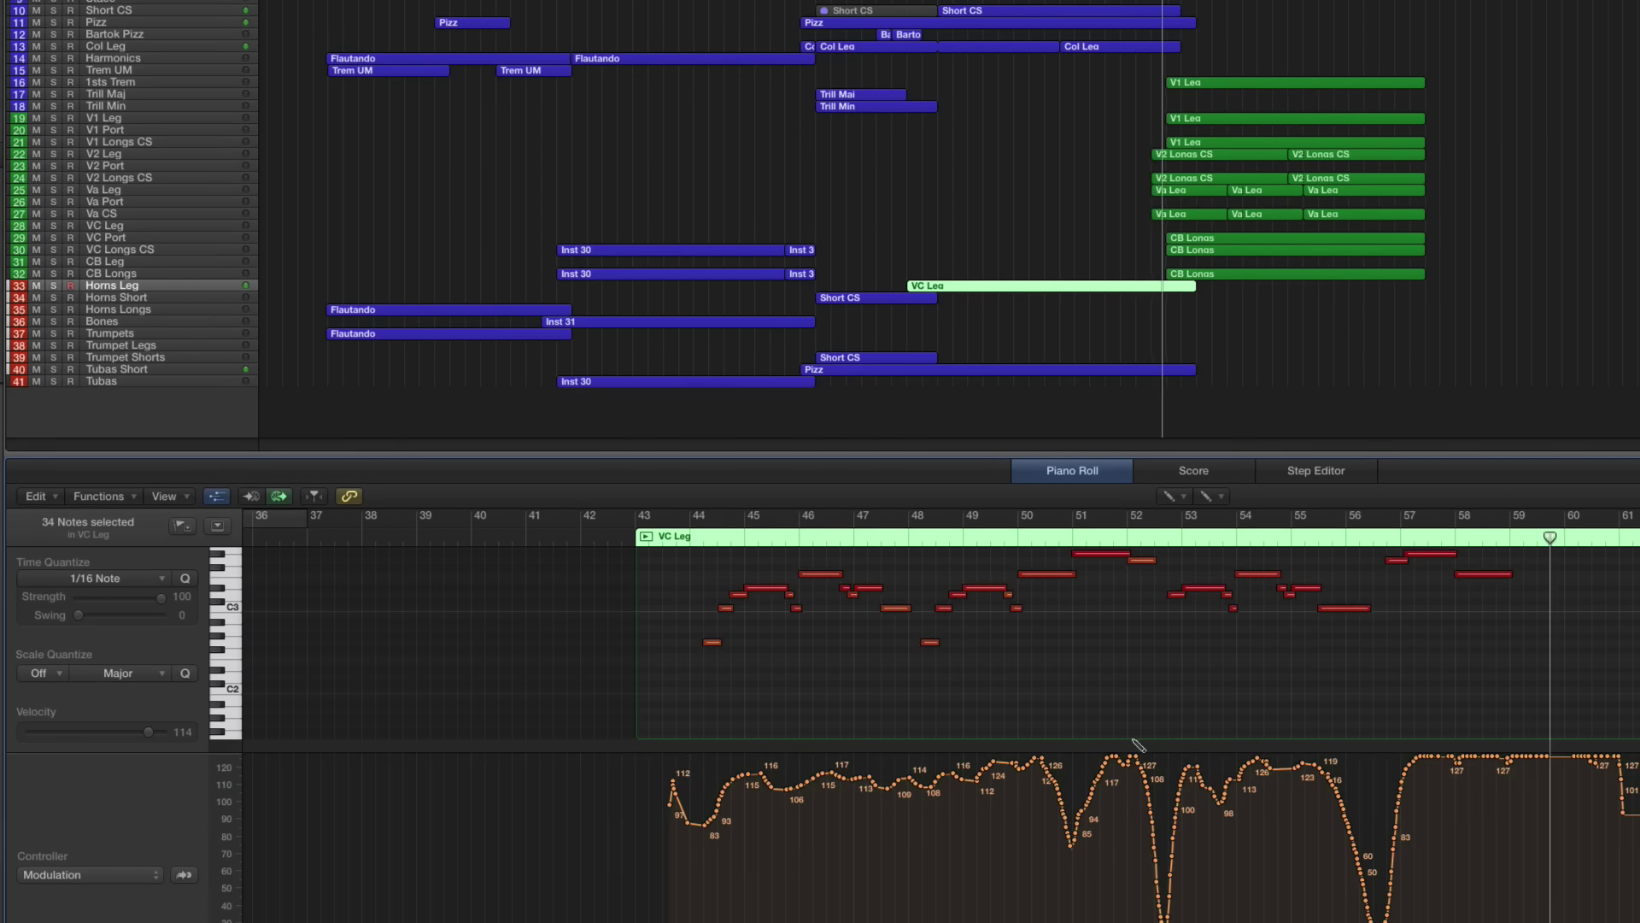
pyautogui.moveTo(1149, 801)
pyautogui.mouseDown()
pyautogui.moveTo(1174, 805)
pyautogui.moveTo(1193, 778)
pyautogui.mouseUp()
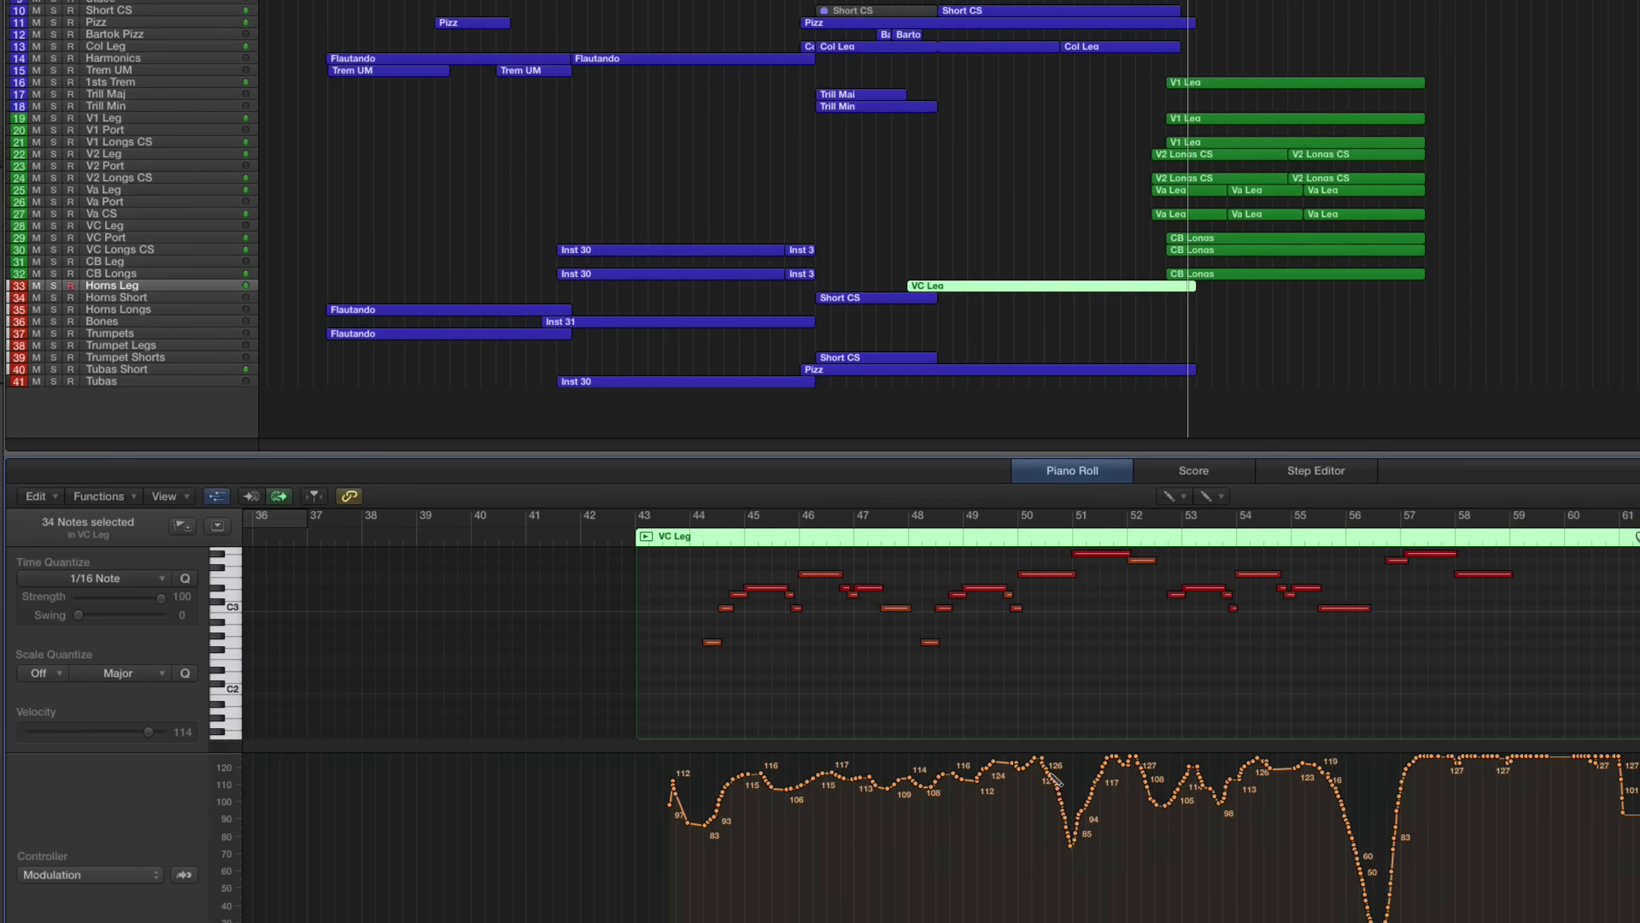
pyautogui.moveTo(1056, 780); pyautogui.dragTo(1222, 799)
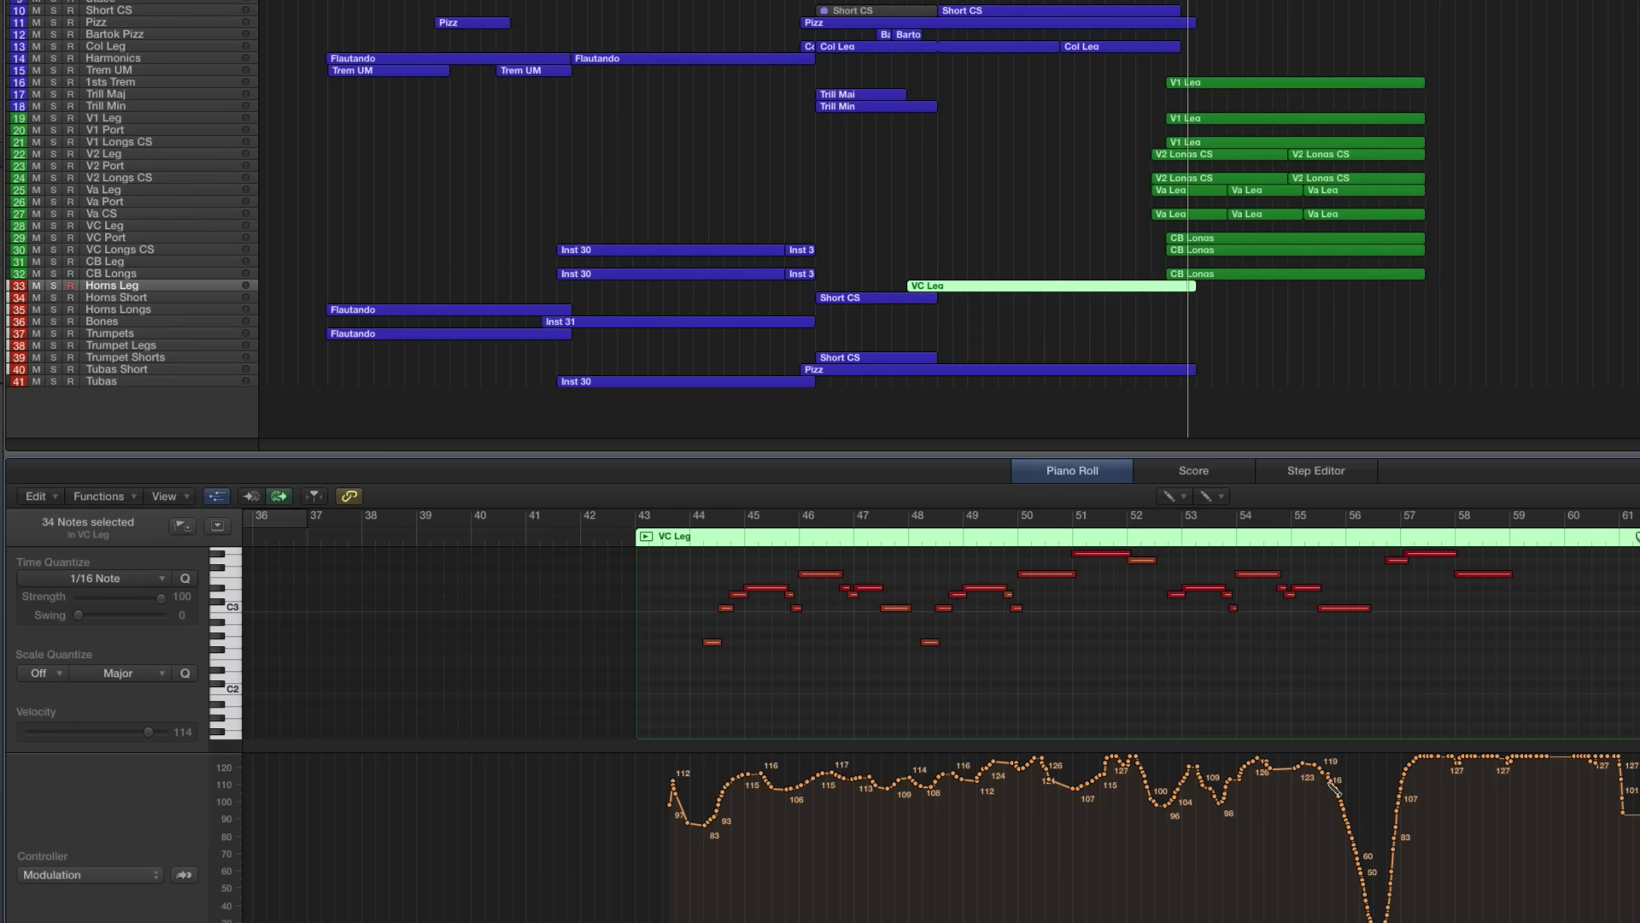
pyautogui.moveTo(1335, 788)
pyautogui.mouseDown()
pyautogui.moveTo(1380, 810)
pyautogui.moveTo(1418, 765)
pyautogui.mouseUp()
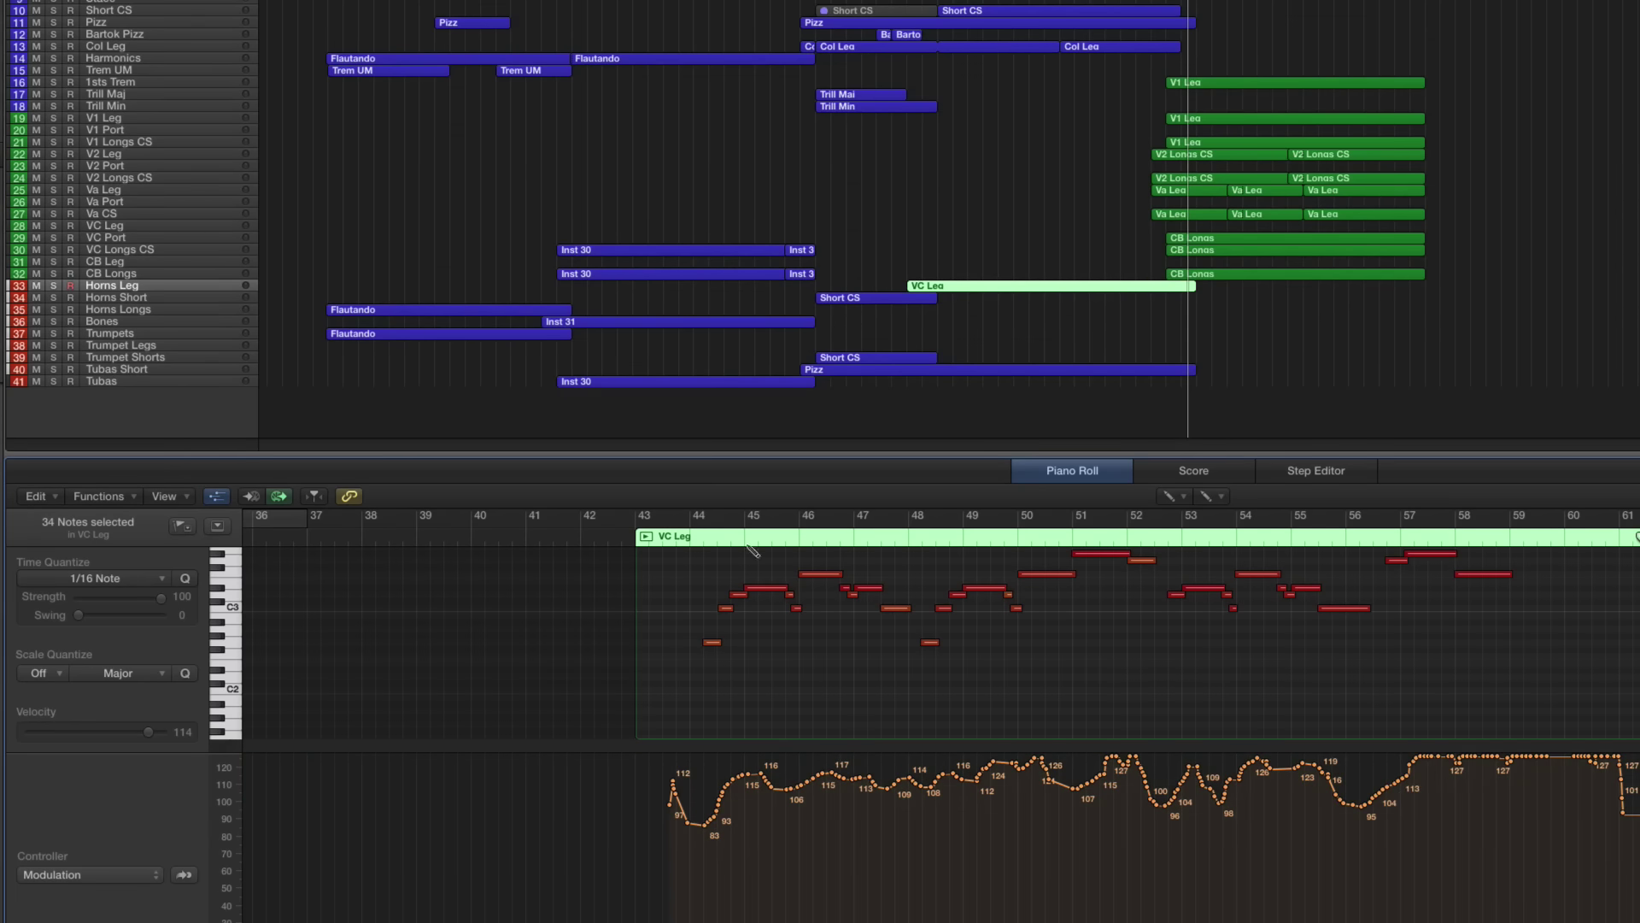
# Step: Audition the Horns Leg part and copy its VC Leg region to the Trumpet Legs track
pyautogui.doubleClick(684, 538)
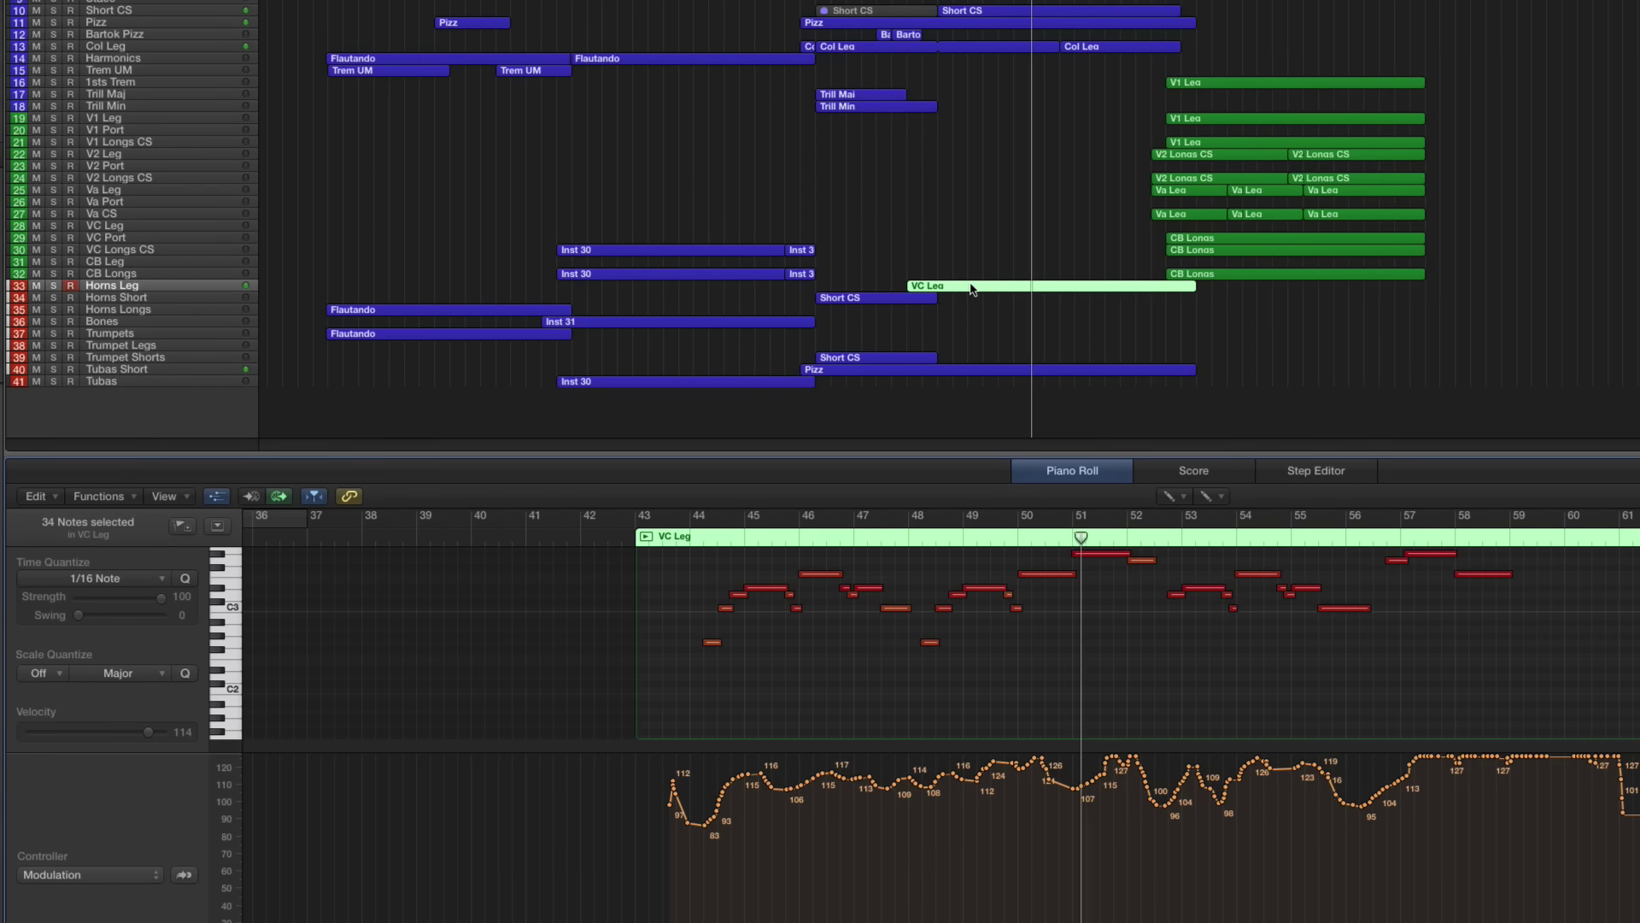
pyautogui.moveTo(971, 288); pyautogui.dragTo(967, 351)
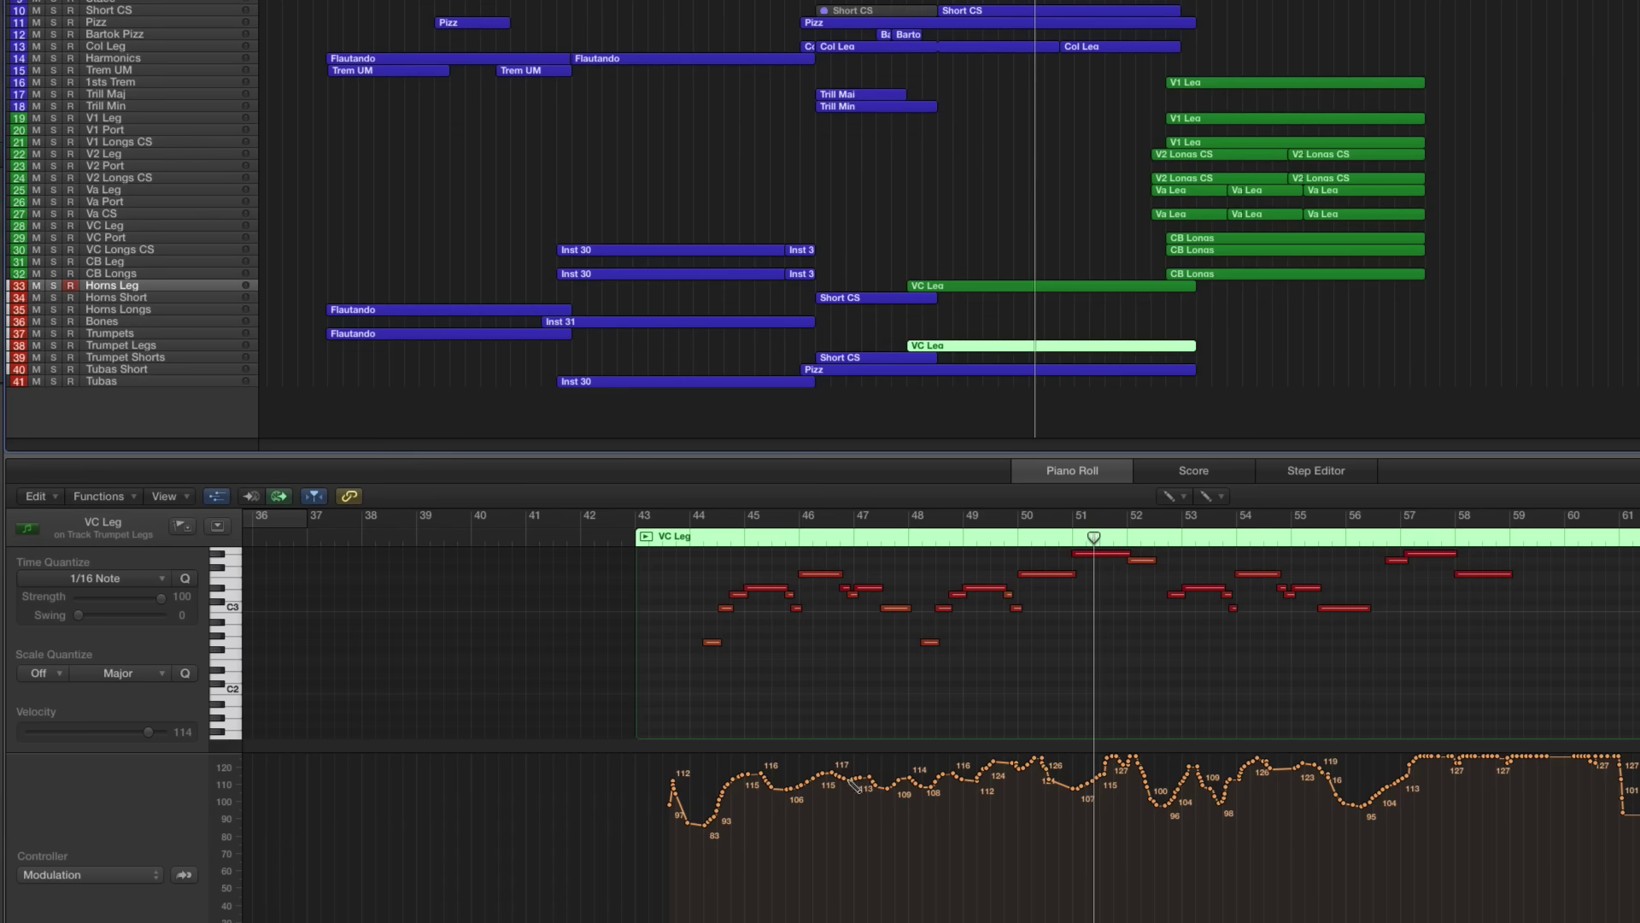
# Step: Mute the Trumpet Legs region's notes from bar 44 to bar 52 and audition the part
pyautogui.scroll(3, 861, 722)
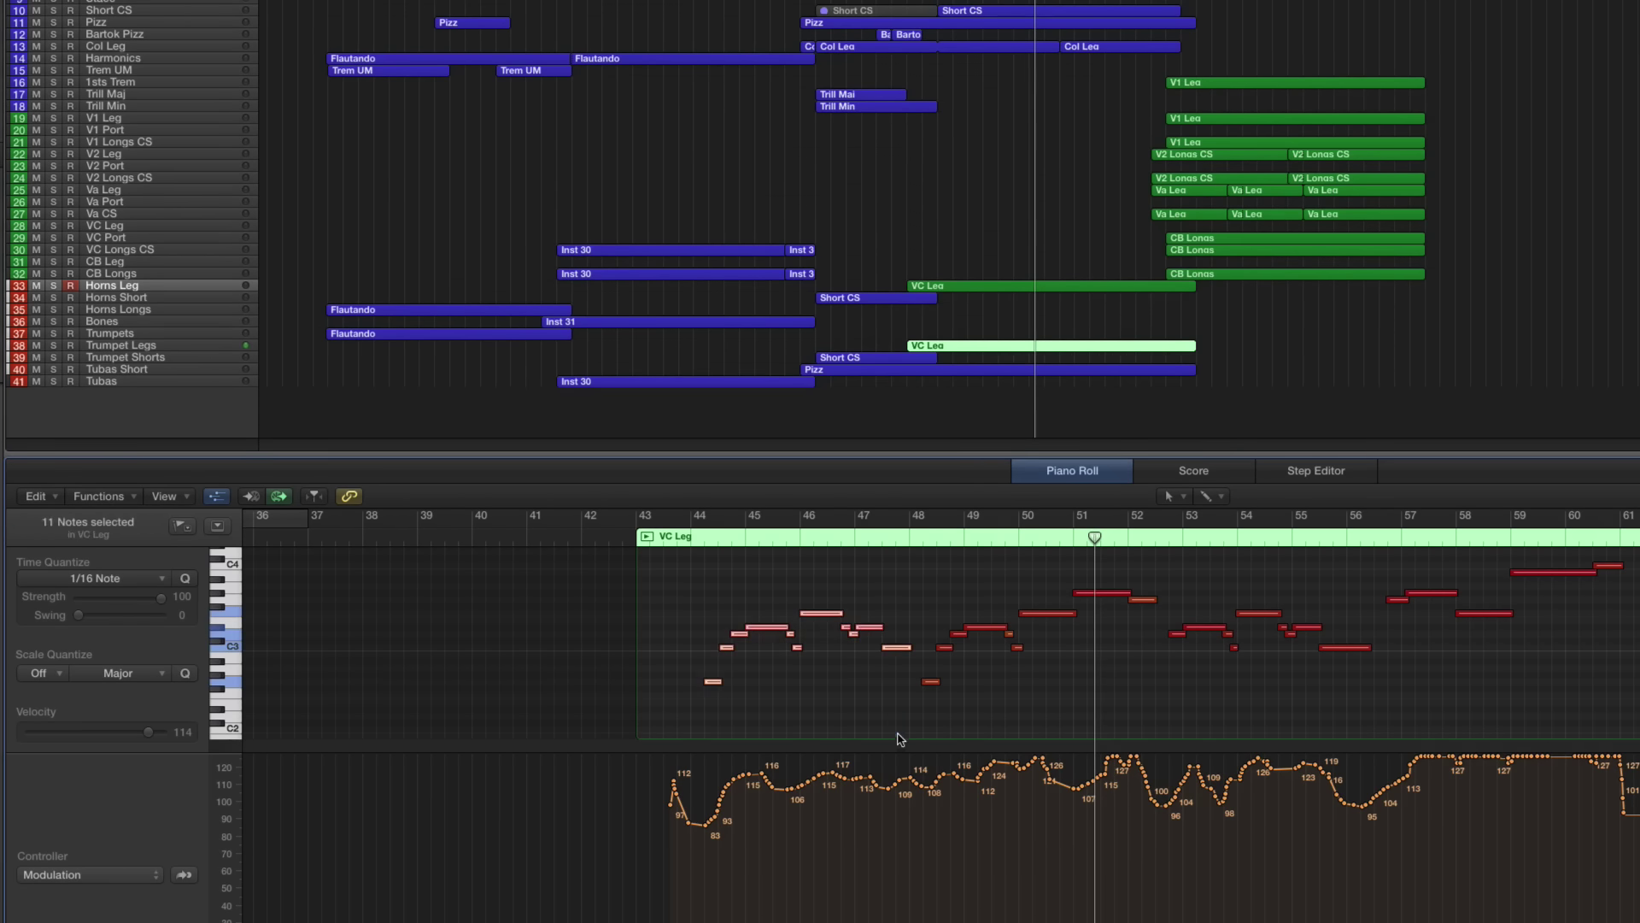
pyautogui.doubleClick(906, 540)
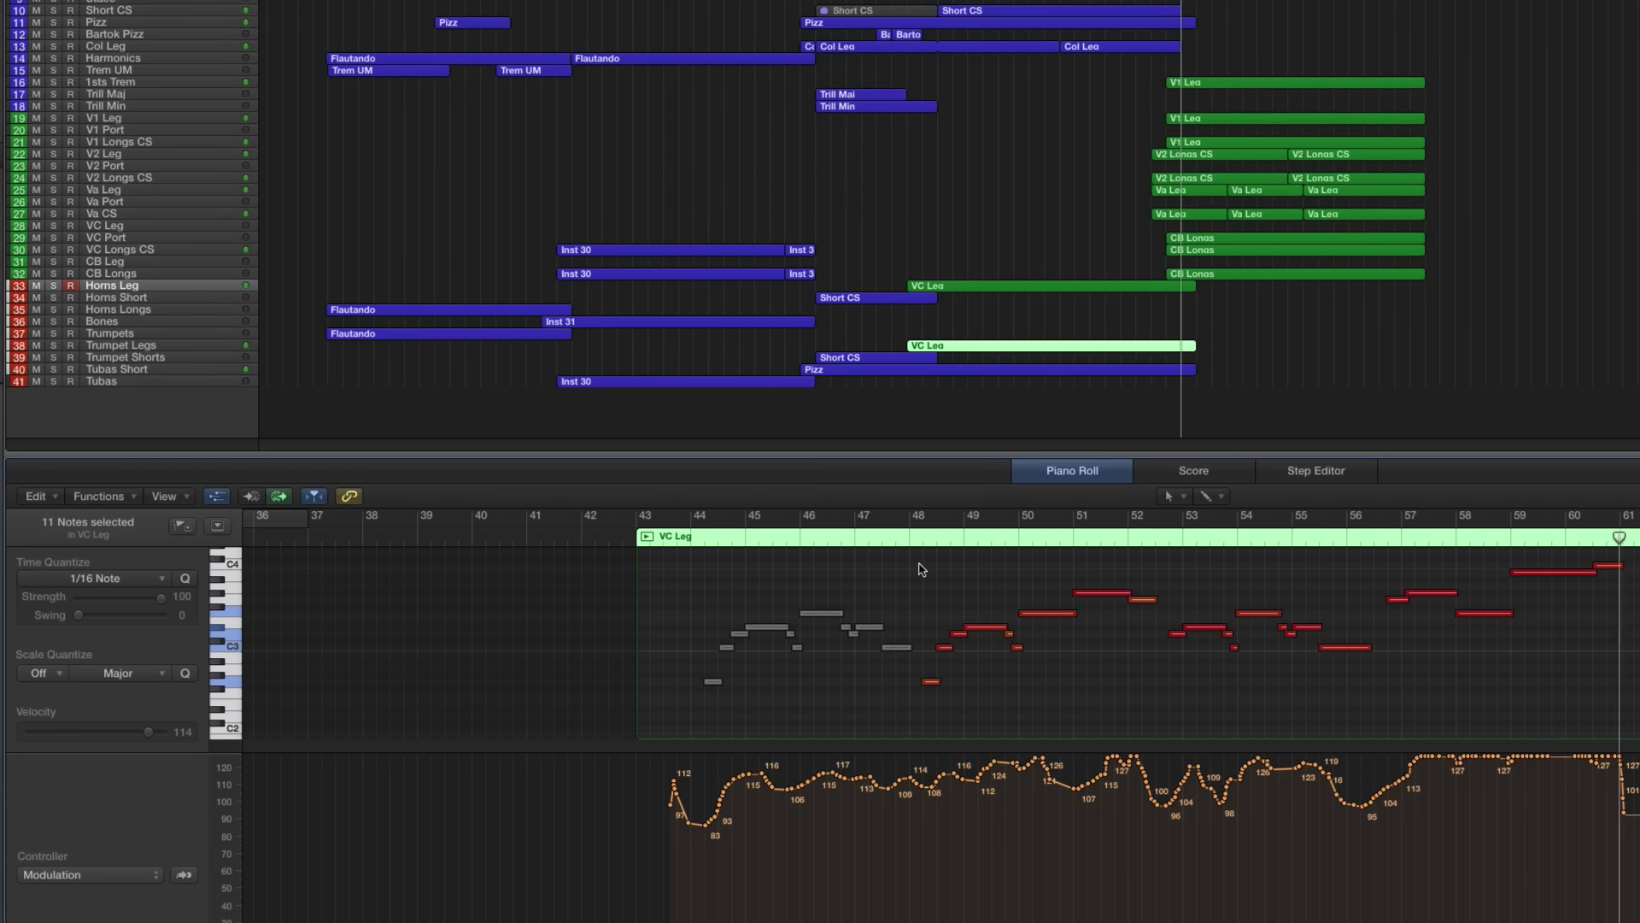
pyautogui.moveTo(920, 565); pyautogui.dragTo(1155, 696)
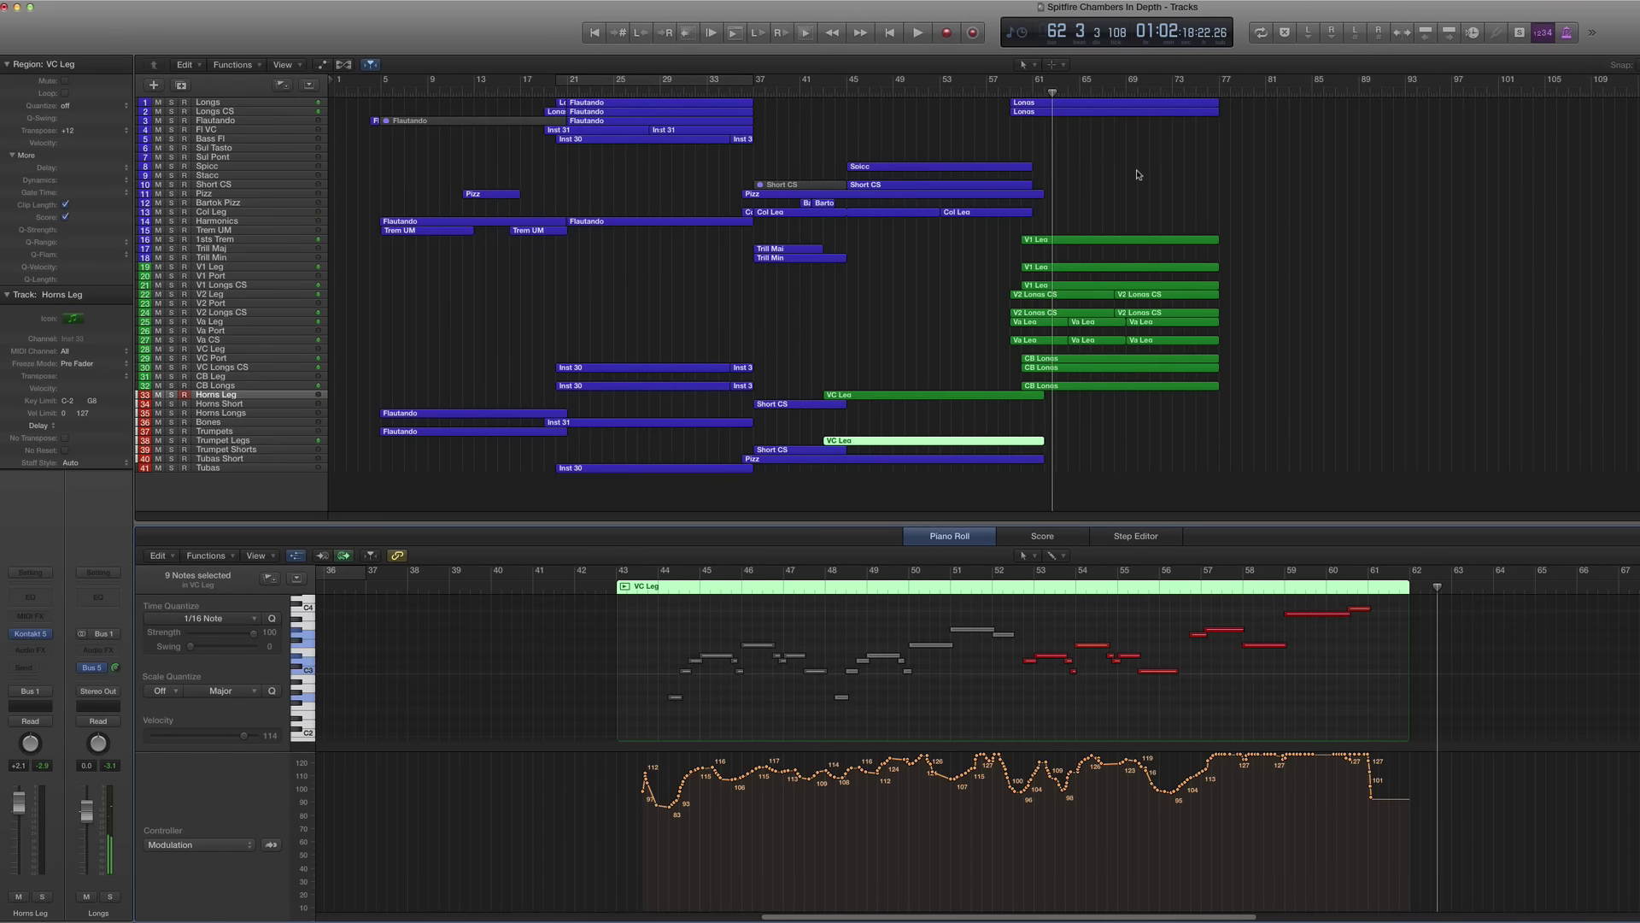
# Step: Copy the Longs and Longs CS regions at bar 59 to the Bones track and audition them soloed
pyautogui.moveTo(1130, 142); pyautogui.dragTo(1071, 424)
pyautogui.press('space')
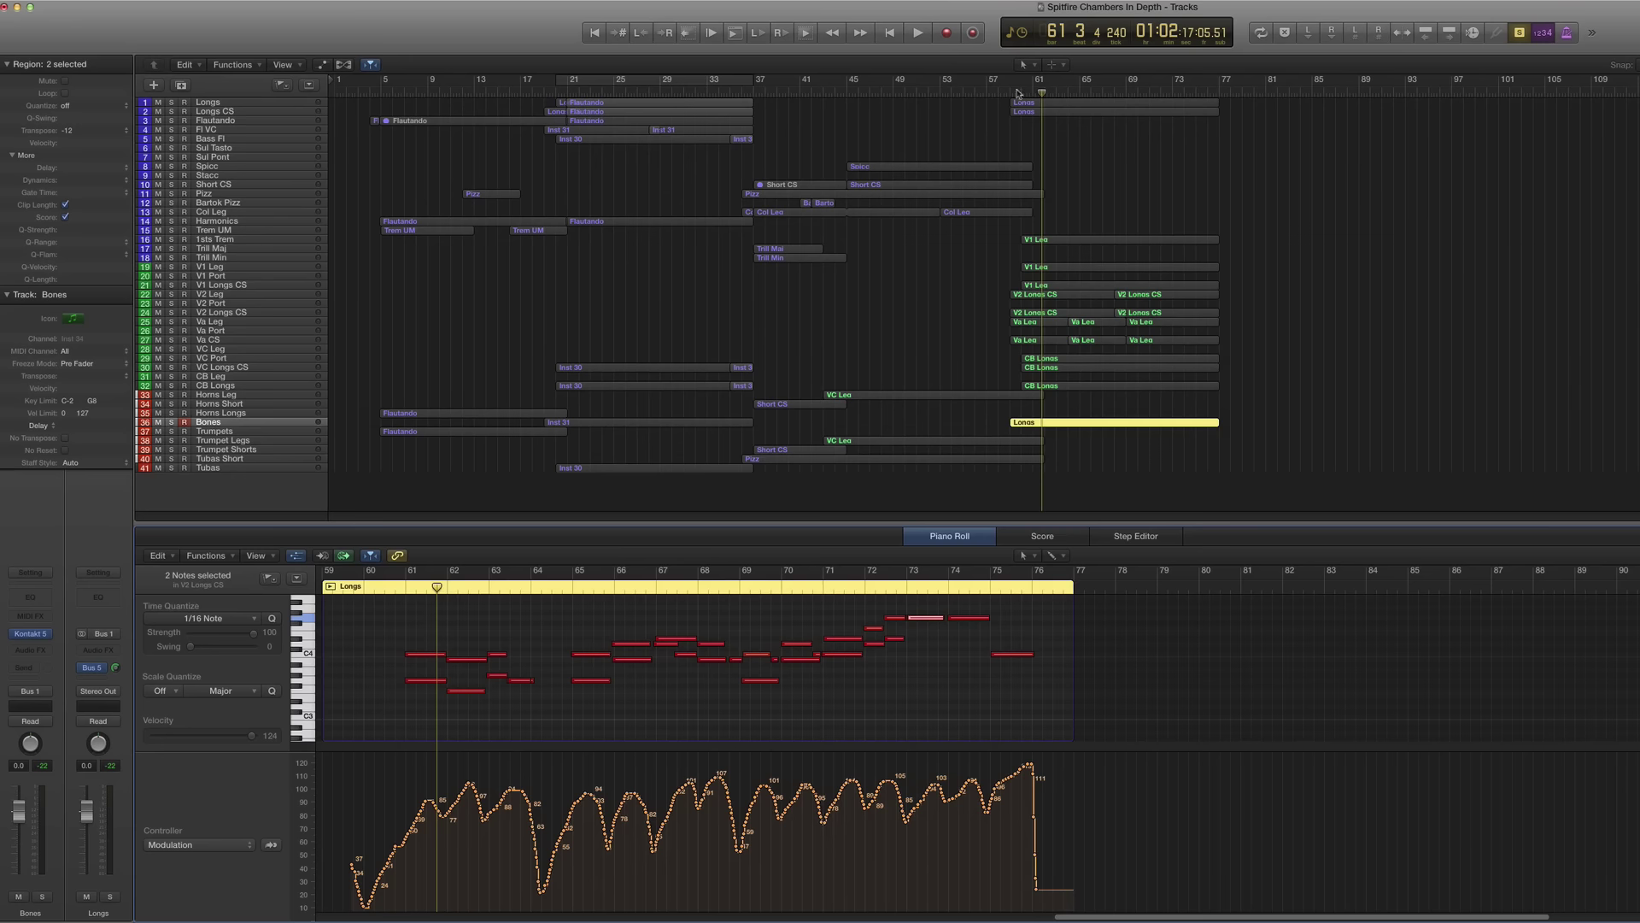
pyautogui.click(1010, 91)
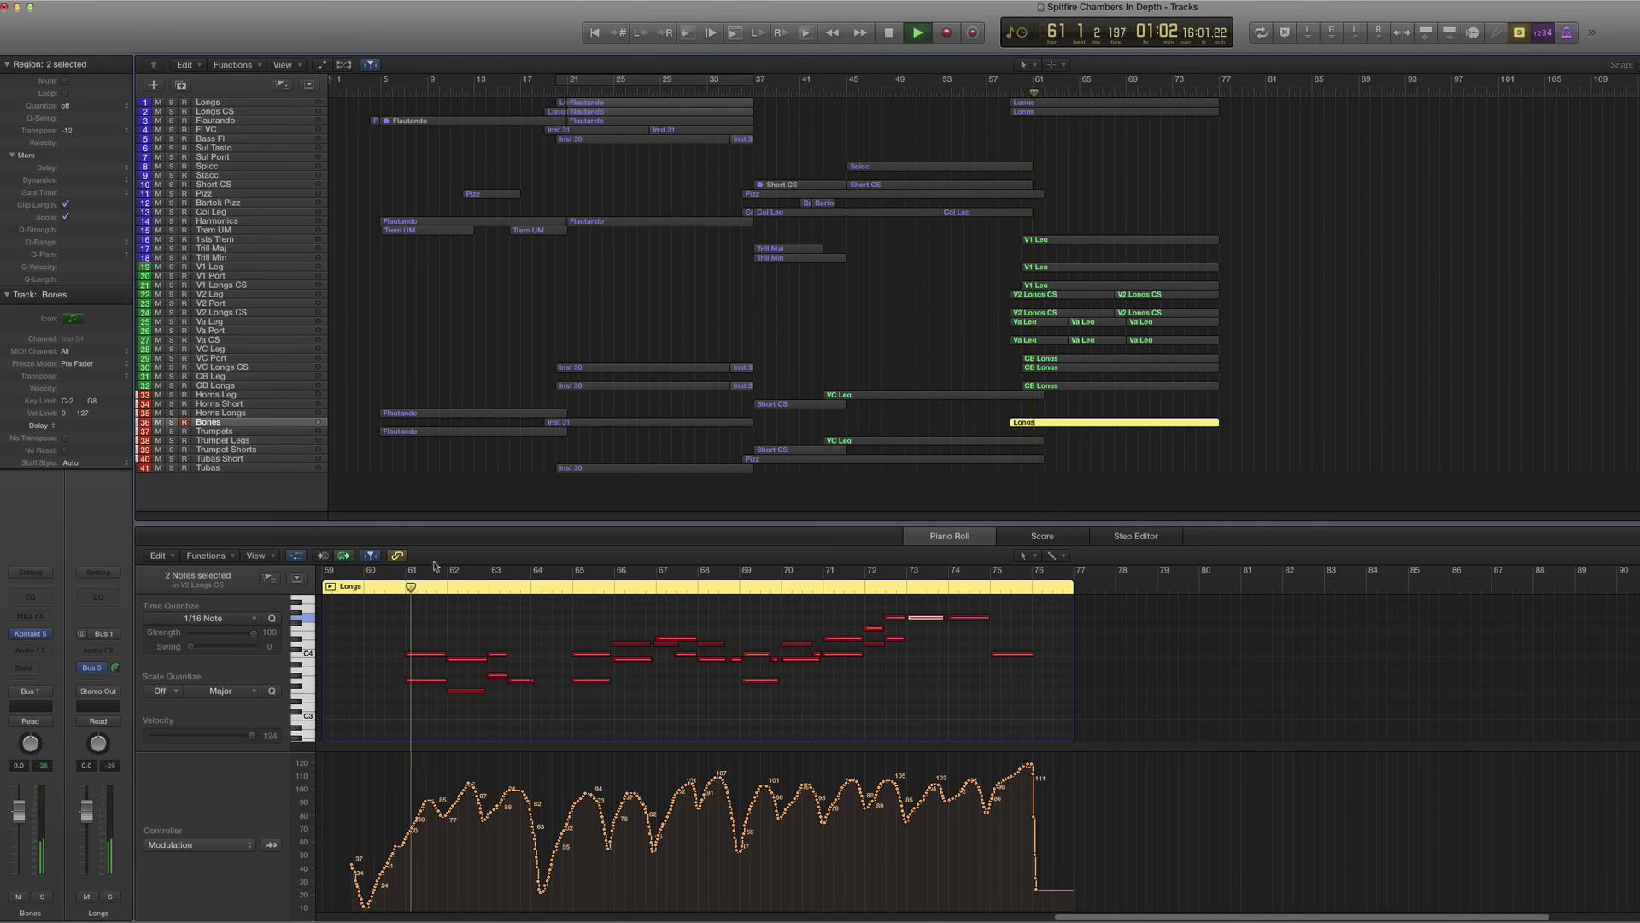
pyautogui.press('space')
# Step: Place the bar 59 Longs regions on both Horns Longs and Bones, with the Bones pair transposed by -24, and audition Bones
pyautogui.click(1058, 424)
pyautogui.moveTo(1058, 420); pyautogui.dragTo(1062, 422)
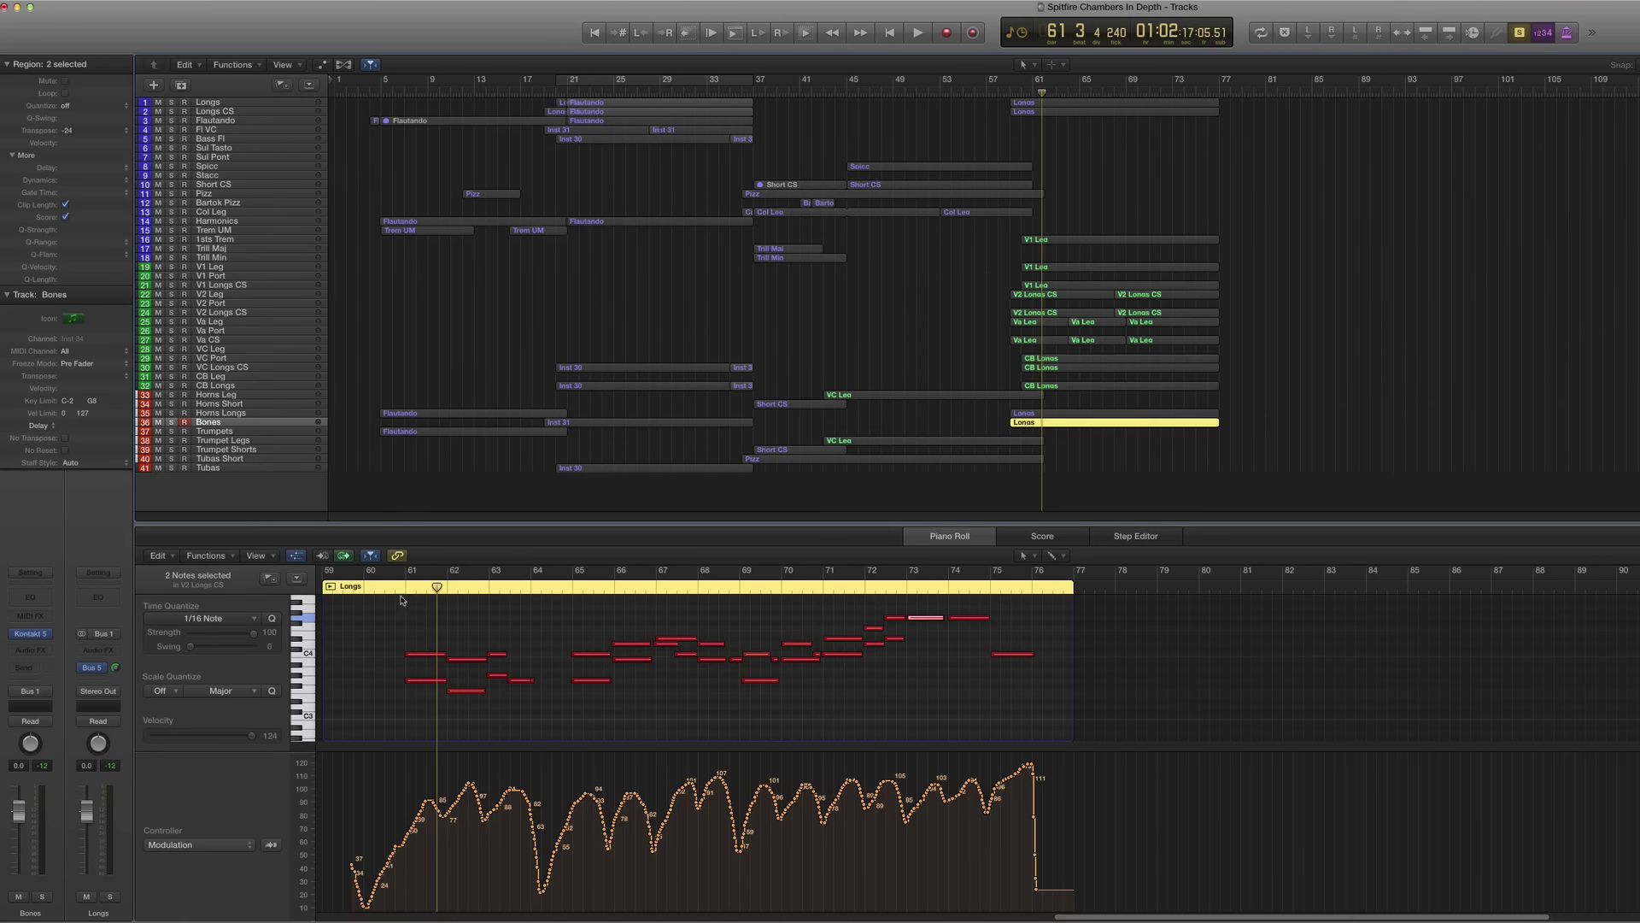
pyautogui.click(398, 588)
pyautogui.press('space')
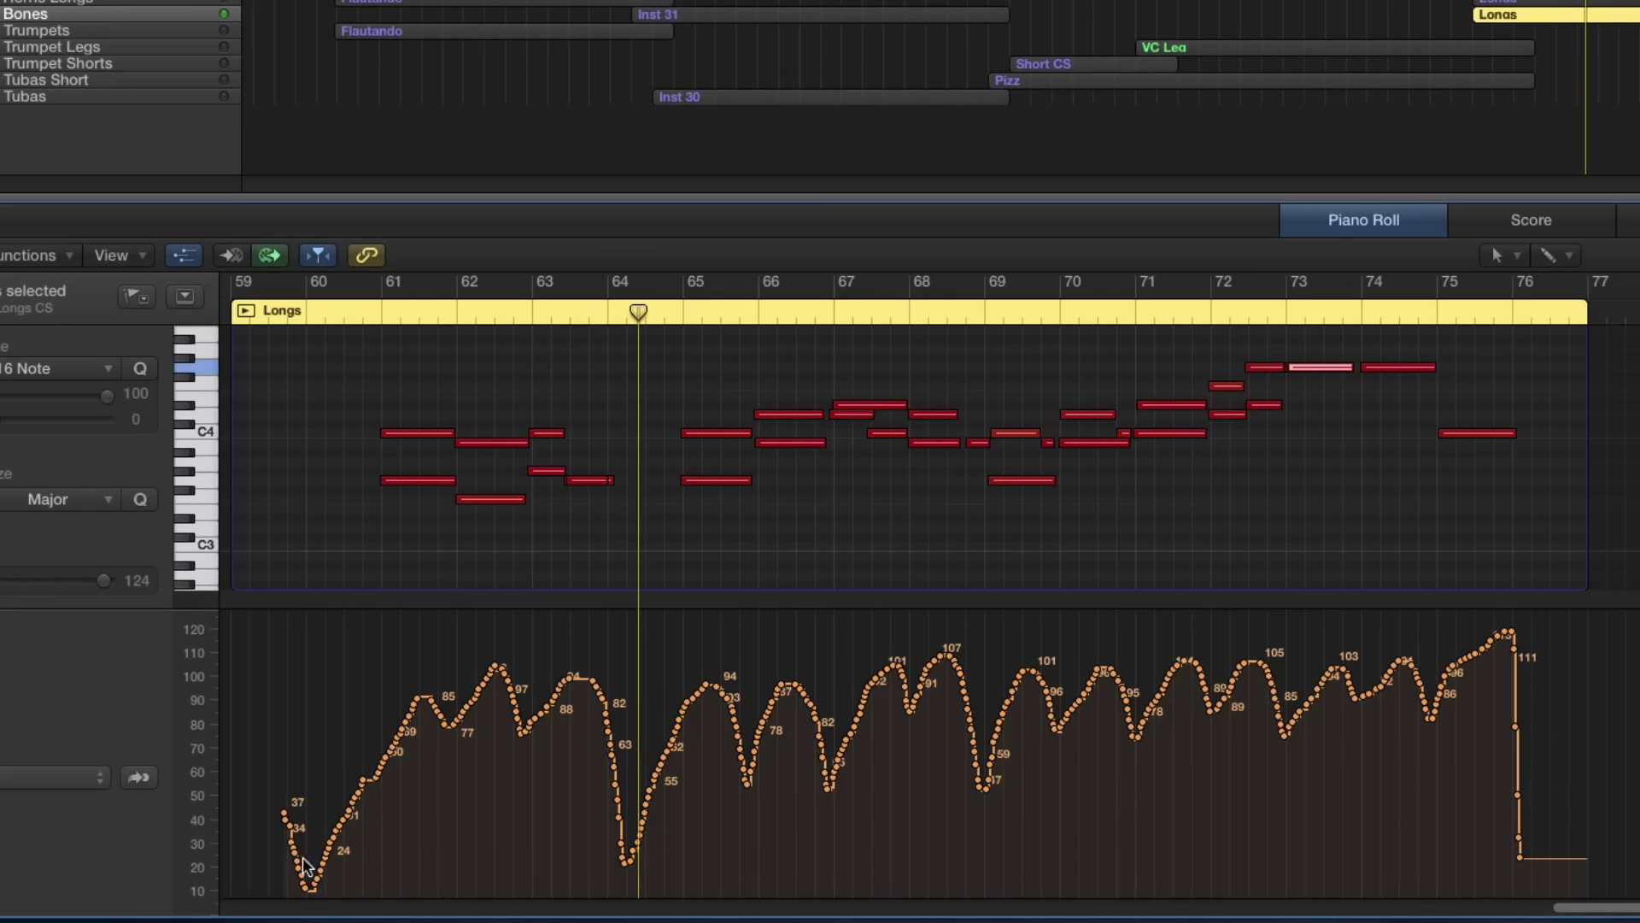
# Step: Redraw the modulation curve of the Bones Longs regions as a gradual rise from bar 59 to about bar 69 and play it back
pyautogui.moveTo(293, 844)
pyautogui.mouseDown()
pyautogui.moveTo(331, 846)
pyautogui.moveTo(489, 781)
pyautogui.moveTo(664, 792)
pyautogui.moveTo(782, 756)
pyautogui.moveTo(748, 762)
pyautogui.mouseUp()
pyautogui.moveTo(645, 807)
pyautogui.mouseDown()
pyautogui.moveTo(697, 760)
pyautogui.moveTo(843, 736)
pyautogui.moveTo(877, 704)
pyautogui.moveTo(920, 717)
pyautogui.moveTo(957, 699)
pyautogui.moveTo(1017, 719)
pyautogui.mouseUp()
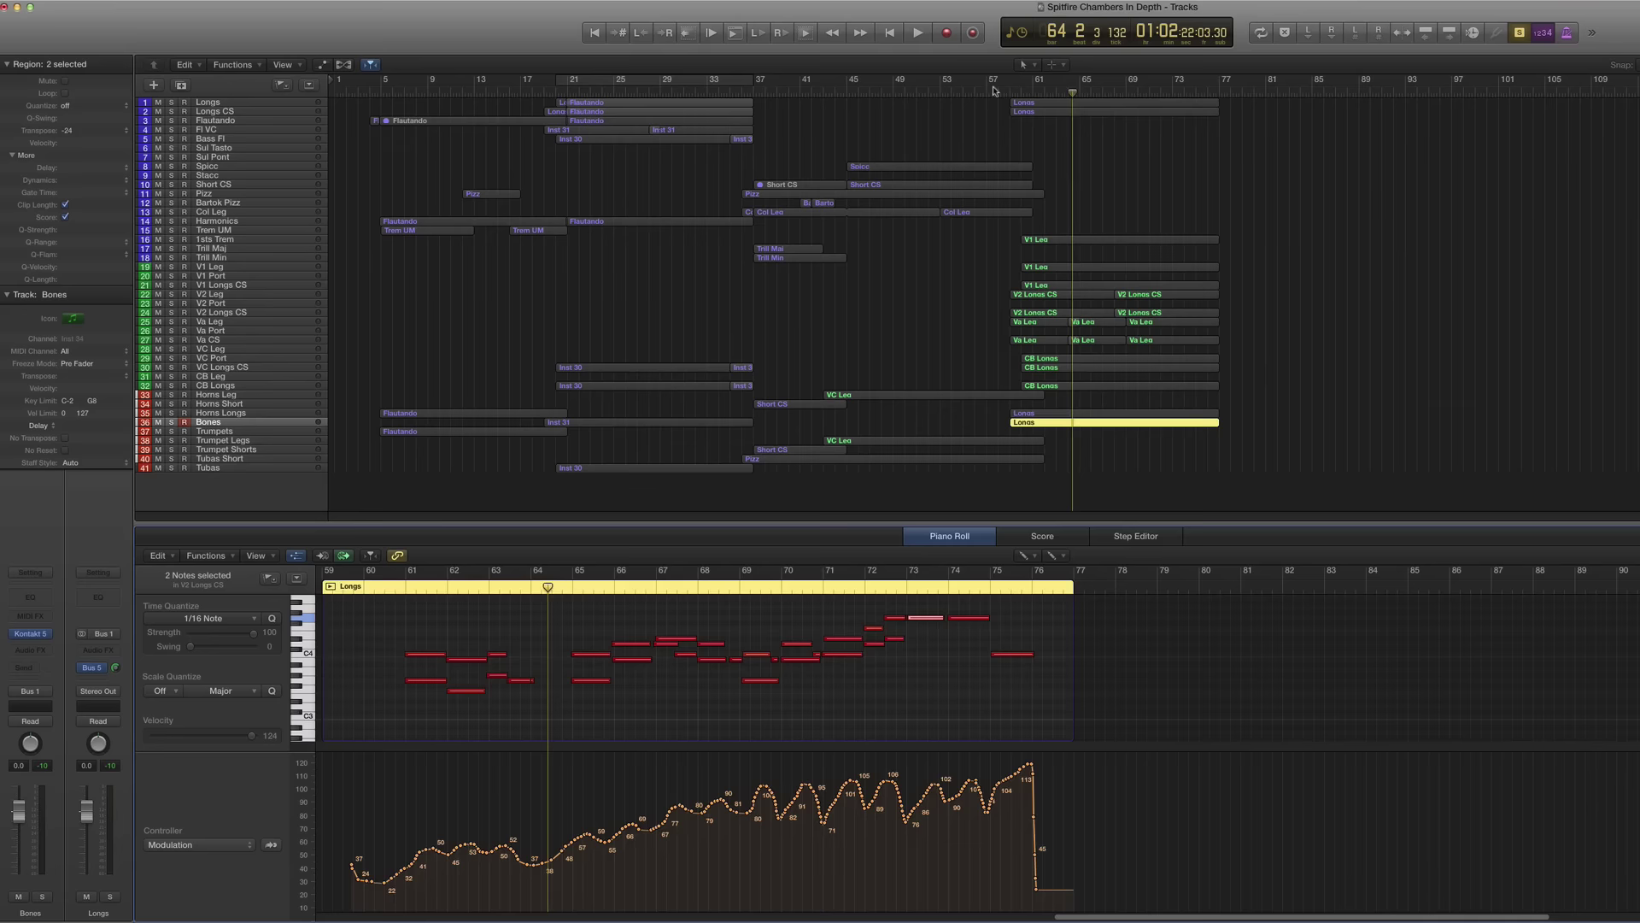
pyautogui.press('space')
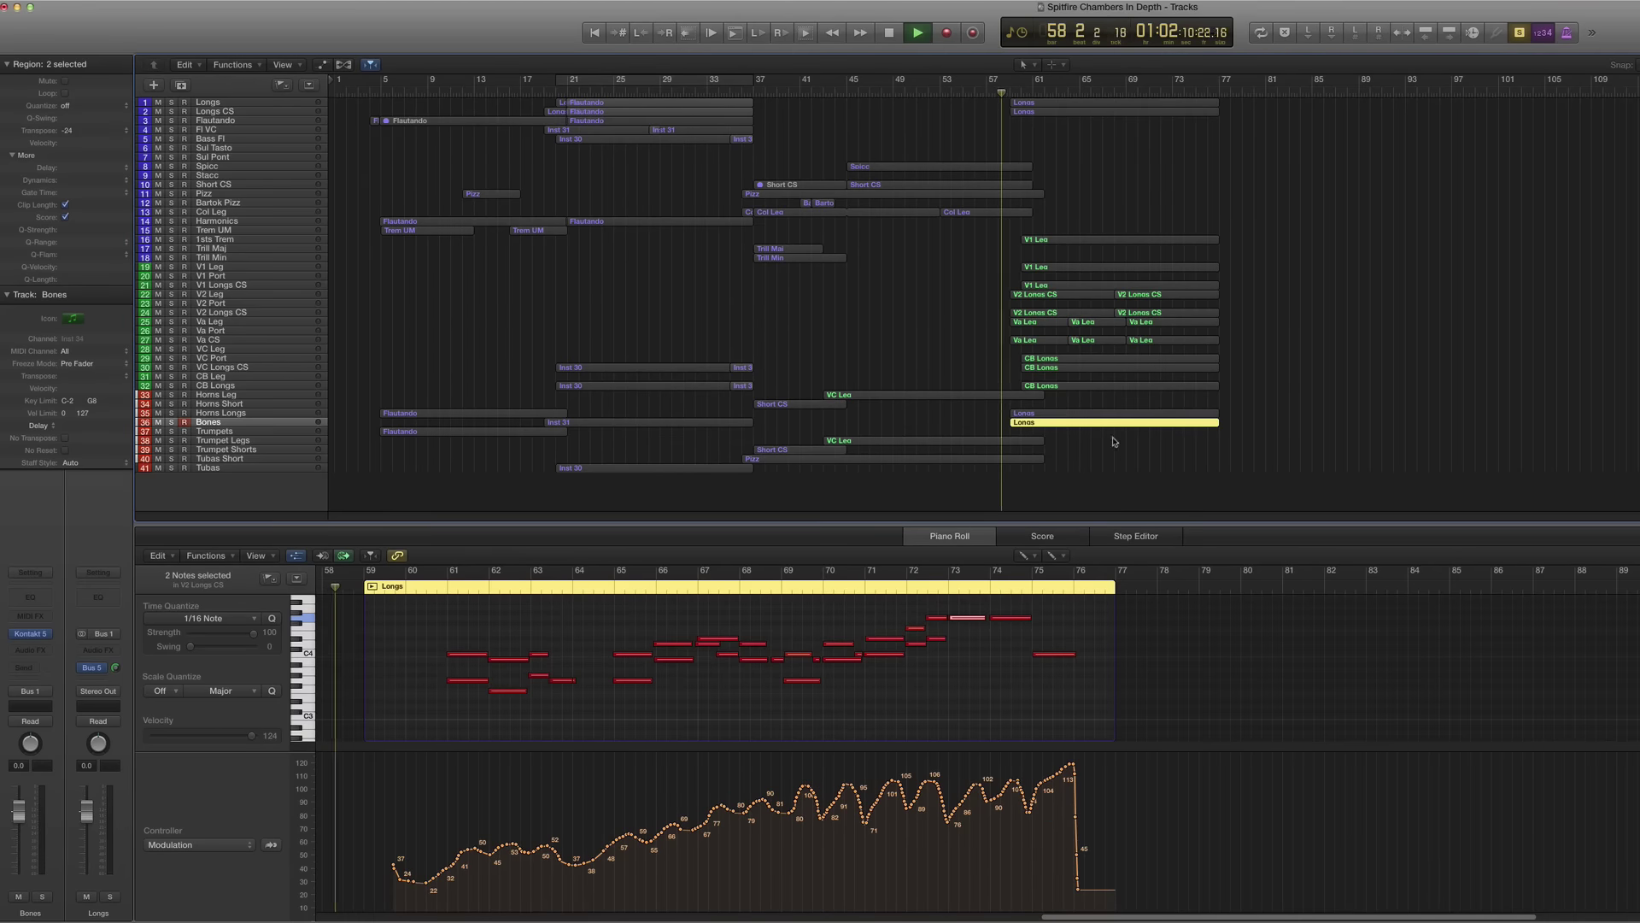
# Step: Copy the CB Longs region at bar 60 from the CB Longs track to Tubas and audition it soloed
pyautogui.click(1059, 386)
pyautogui.moveTo(1062, 389); pyautogui.dragTo(1063, 469)
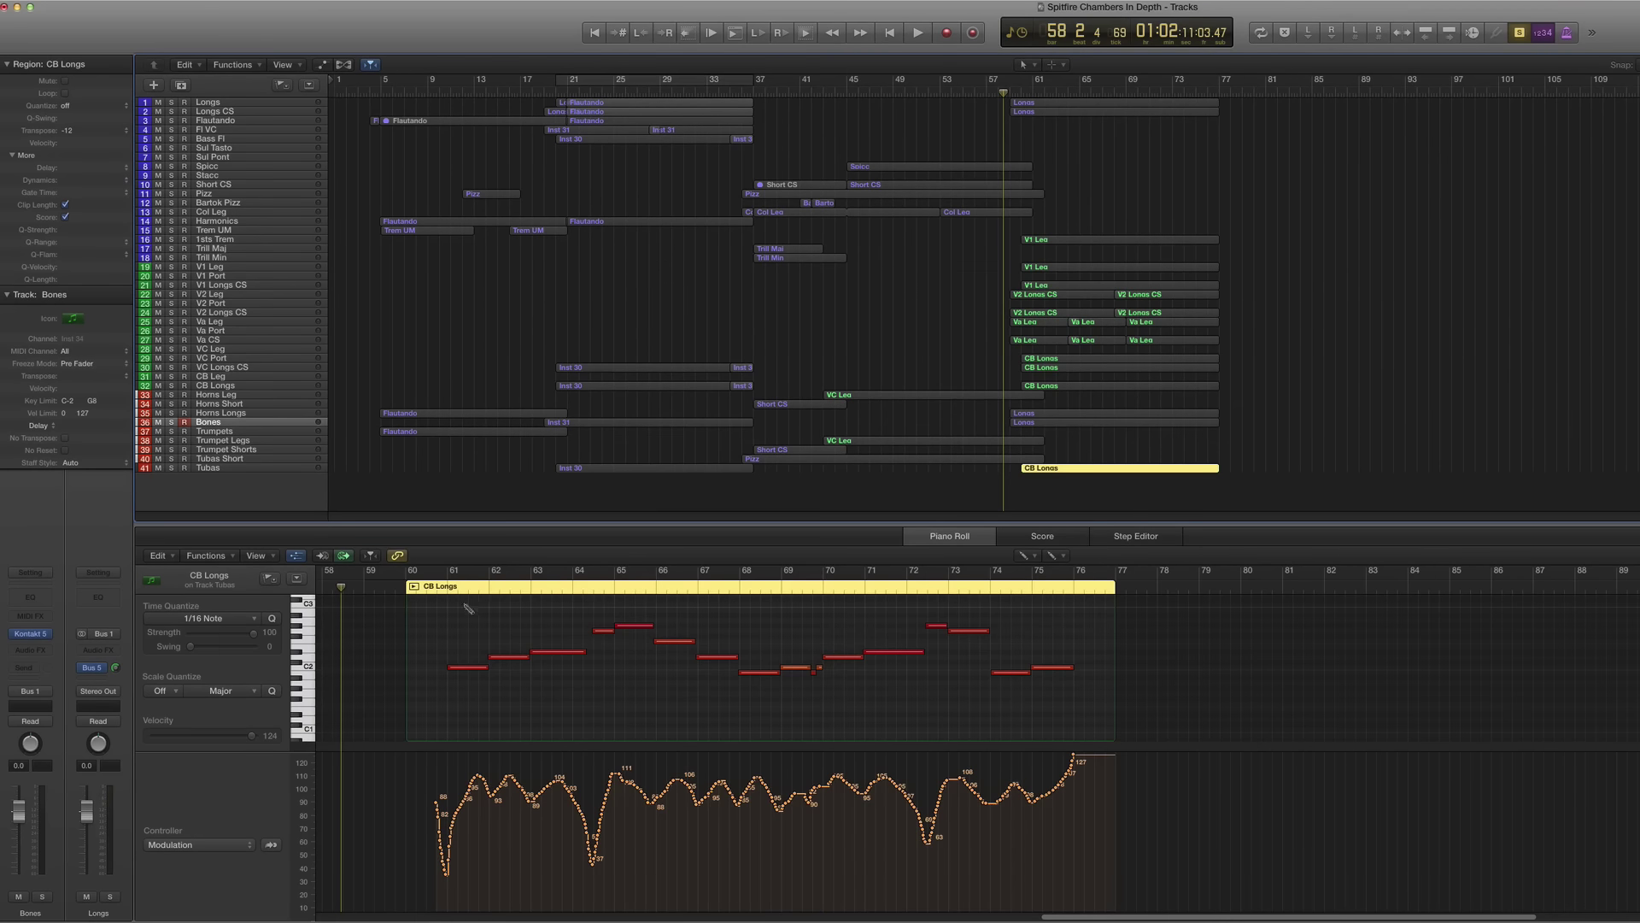
pyautogui.click(436, 588)
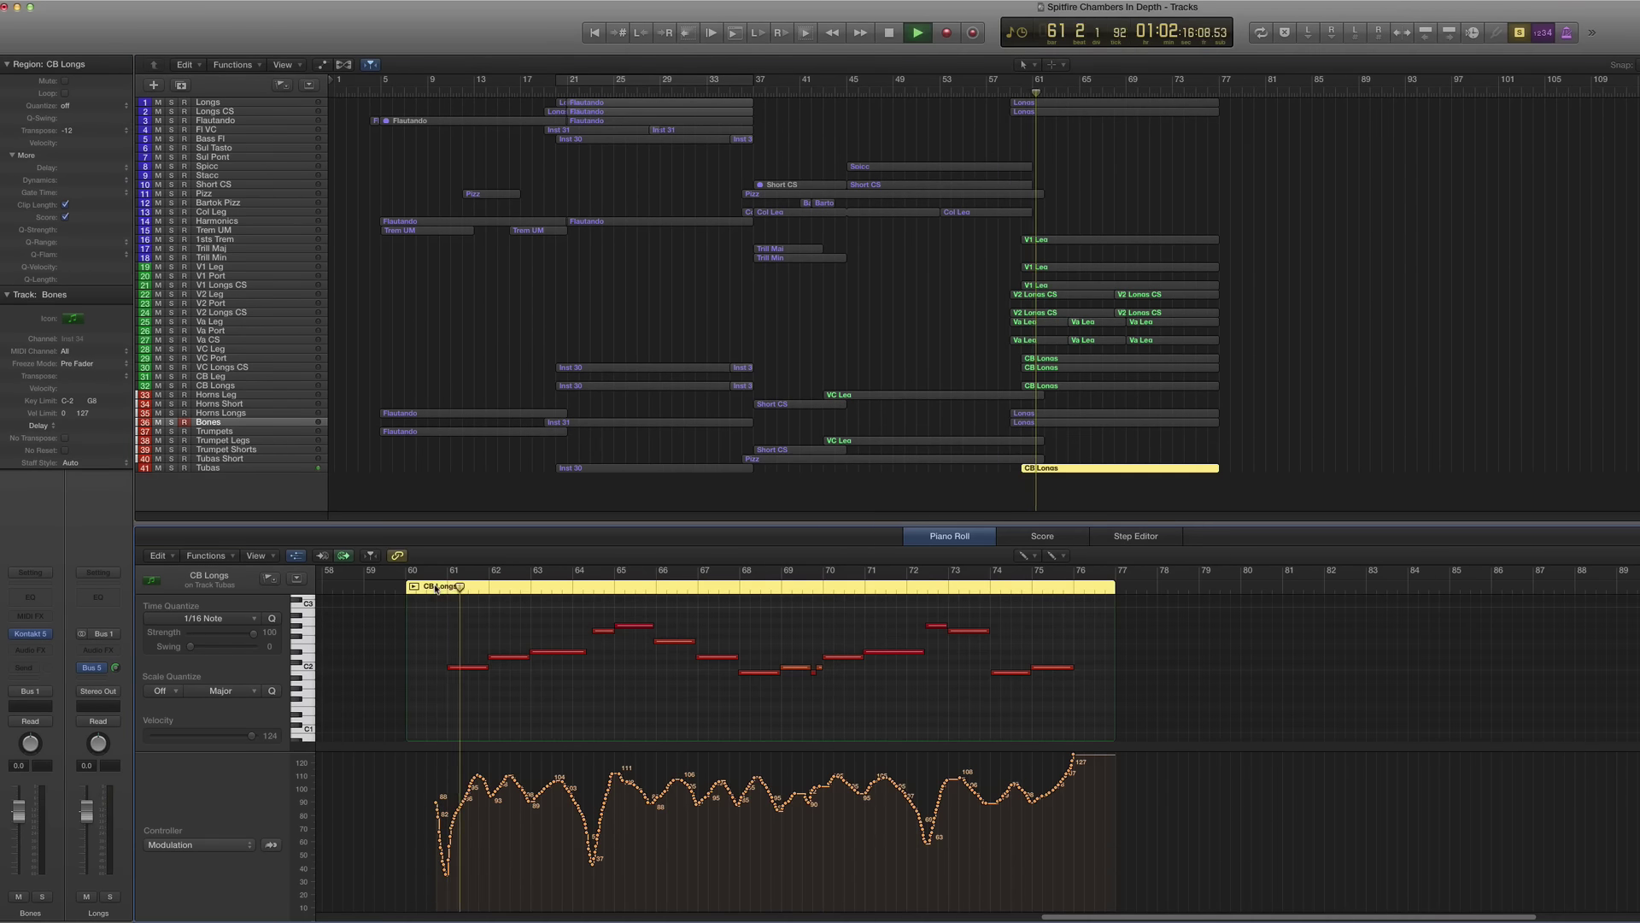
# Step: Audition the bar 59 Horns Longs, Bones and Tubas regions together, and shallow the dips in the Bones expression curve between bars 64 and 73
pyautogui.moveTo(1223, 440); pyautogui.dragTo(1111, 410)
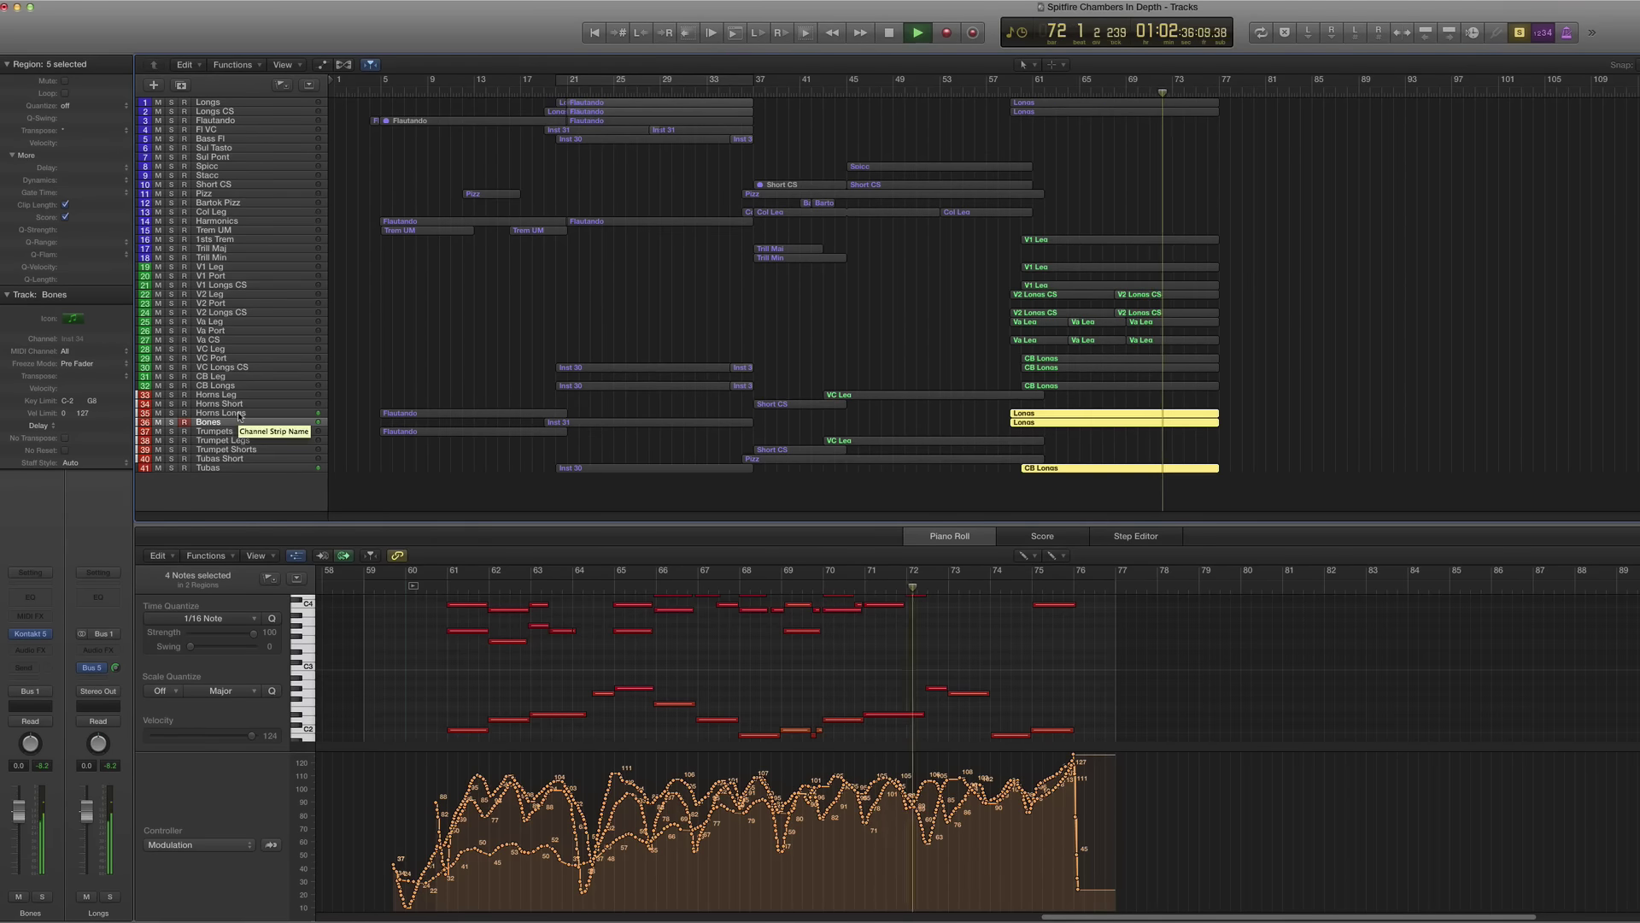
pyautogui.press('space')
pyautogui.click(1054, 423)
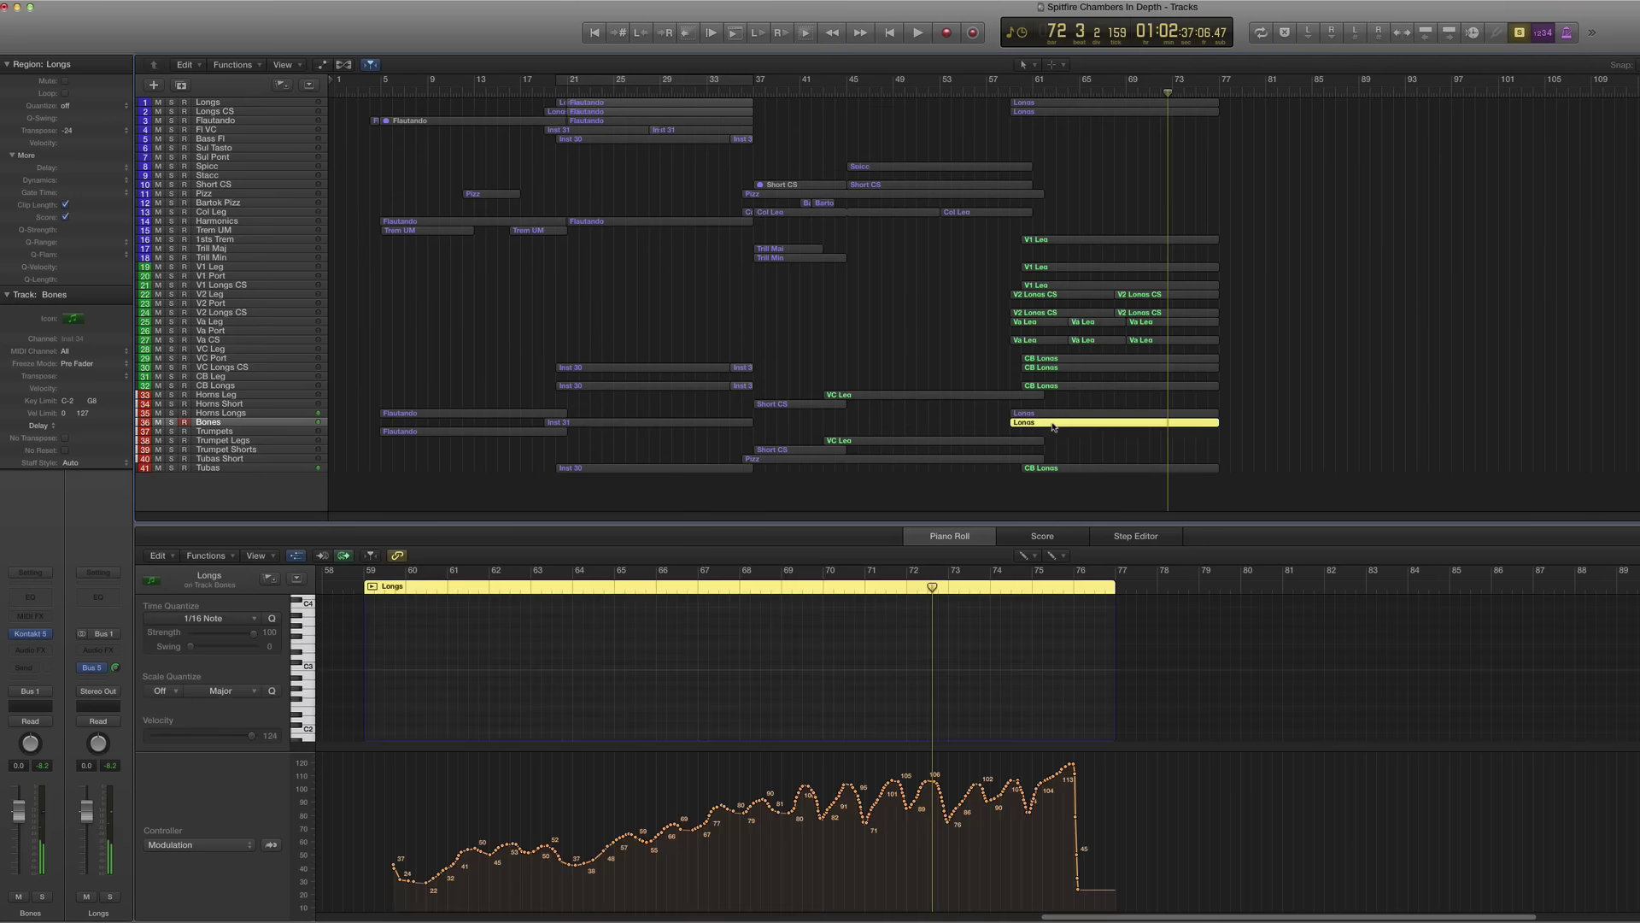
pyautogui.click(852, 647)
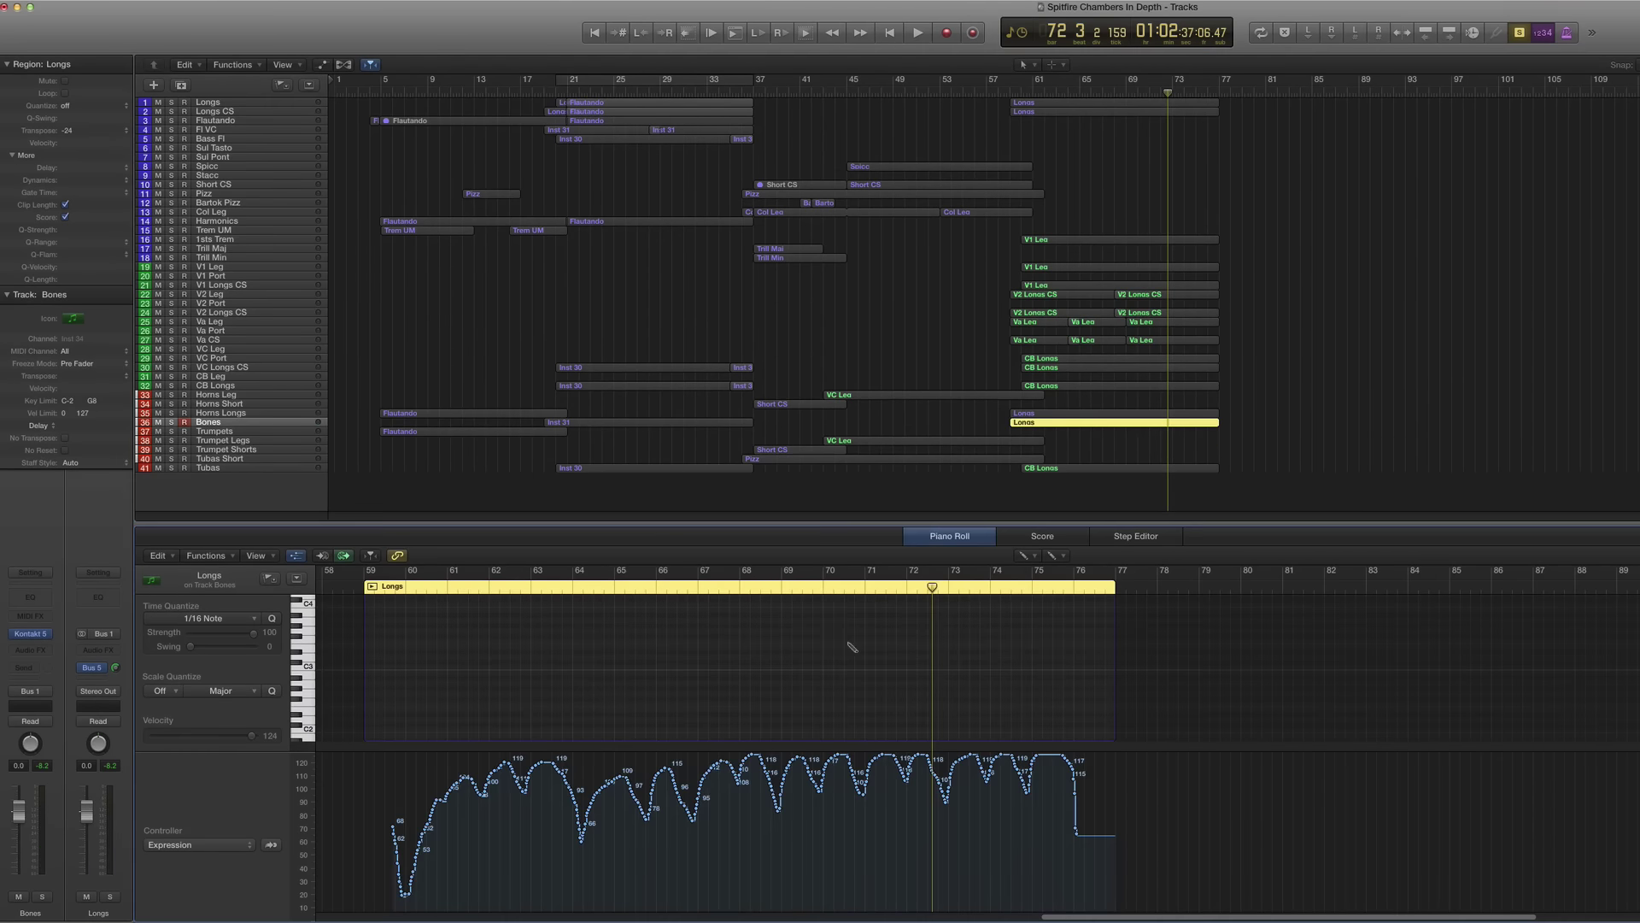
pyautogui.moveTo(578, 801)
pyautogui.mouseDown()
pyautogui.moveTo(628, 782)
pyautogui.moveTo(656, 796)
pyautogui.moveTo(731, 785)
pyautogui.moveTo(776, 806)
pyautogui.mouseUp()
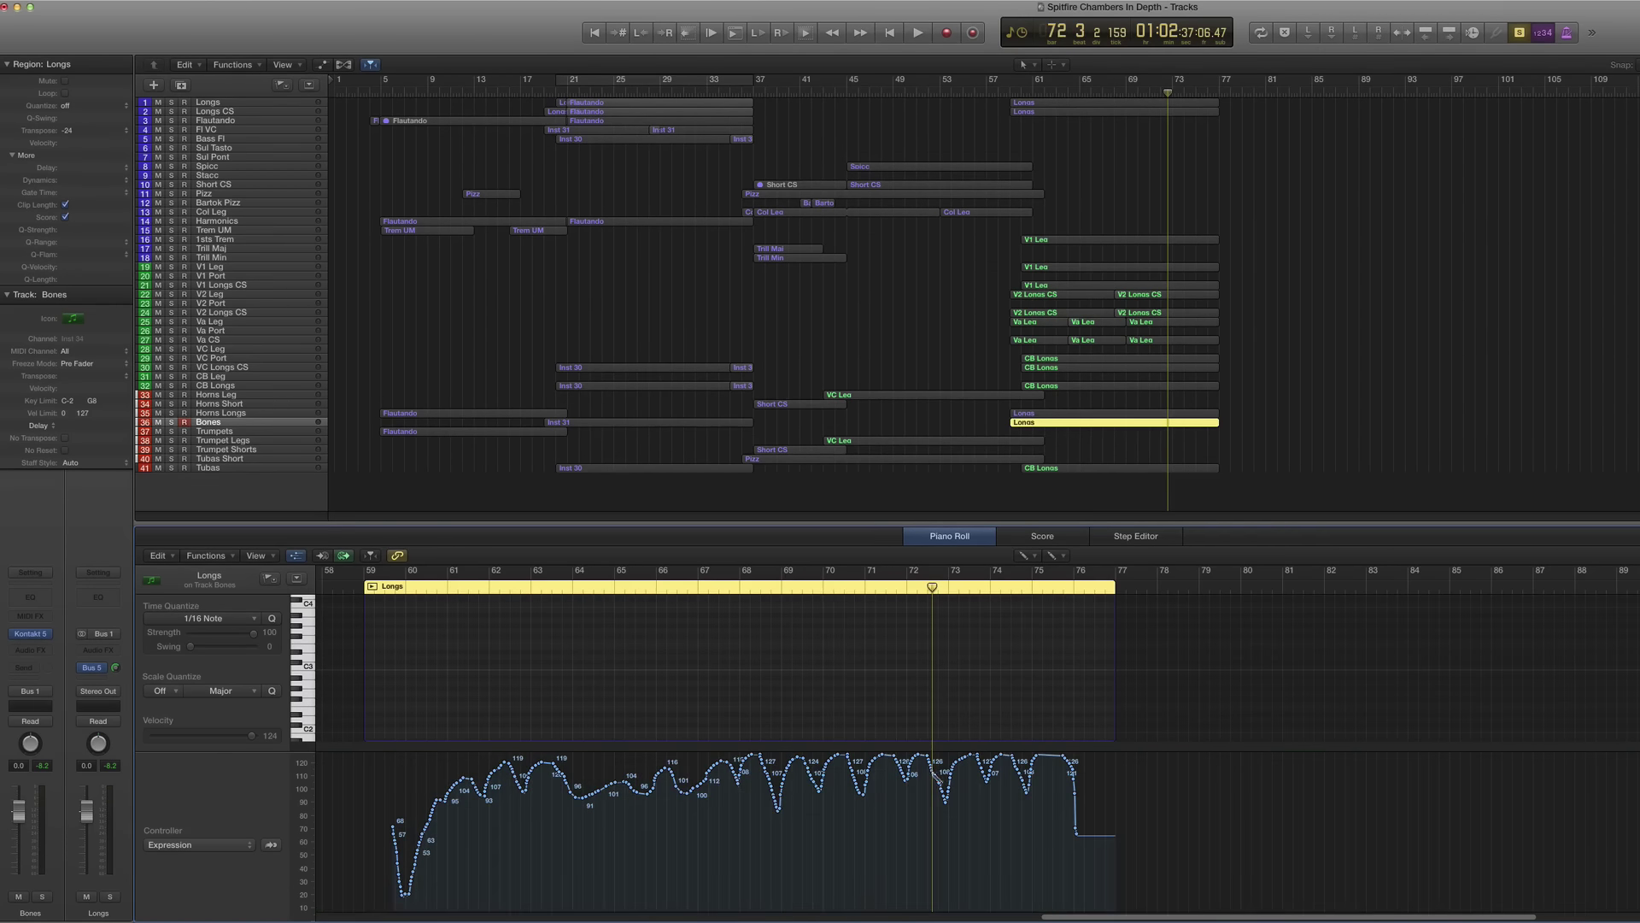
pyautogui.moveTo(936, 778); pyautogui.dragTo(948, 772)
pyautogui.moveTo(771, 778); pyautogui.dragTo(791, 773)
# Step: Redraw the Horns Longs regions' modulation curve as a gradual rise from bar 59 to about bar 69 and audition it with Bones and Tubas
pyautogui.click(1038, 415)
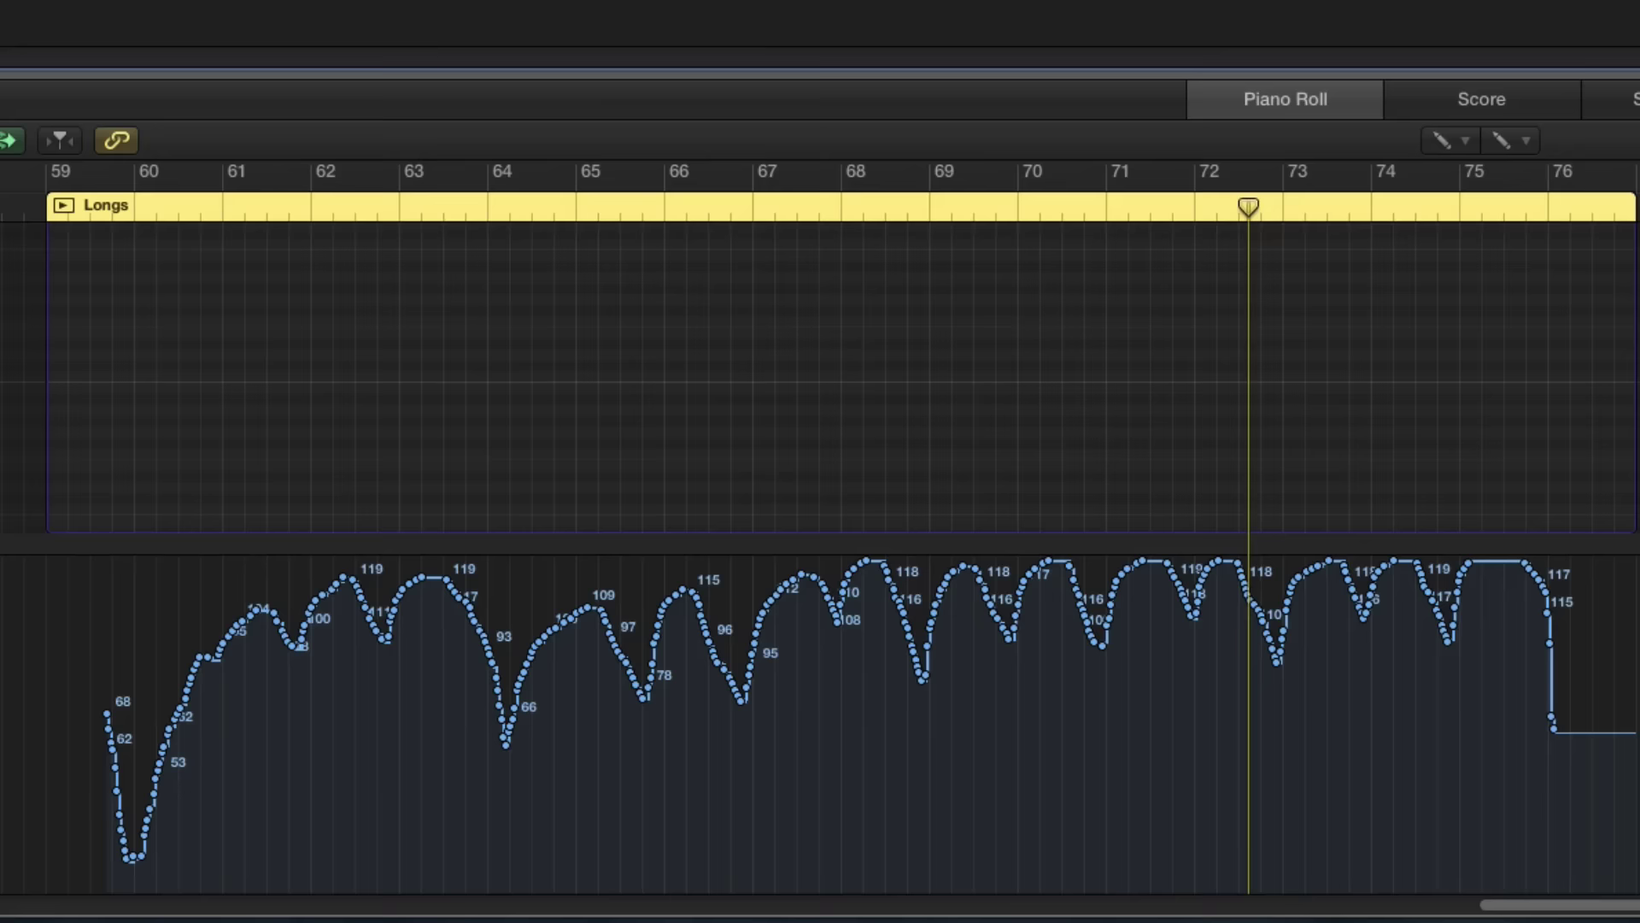
pyautogui.doubleClick(405, 570)
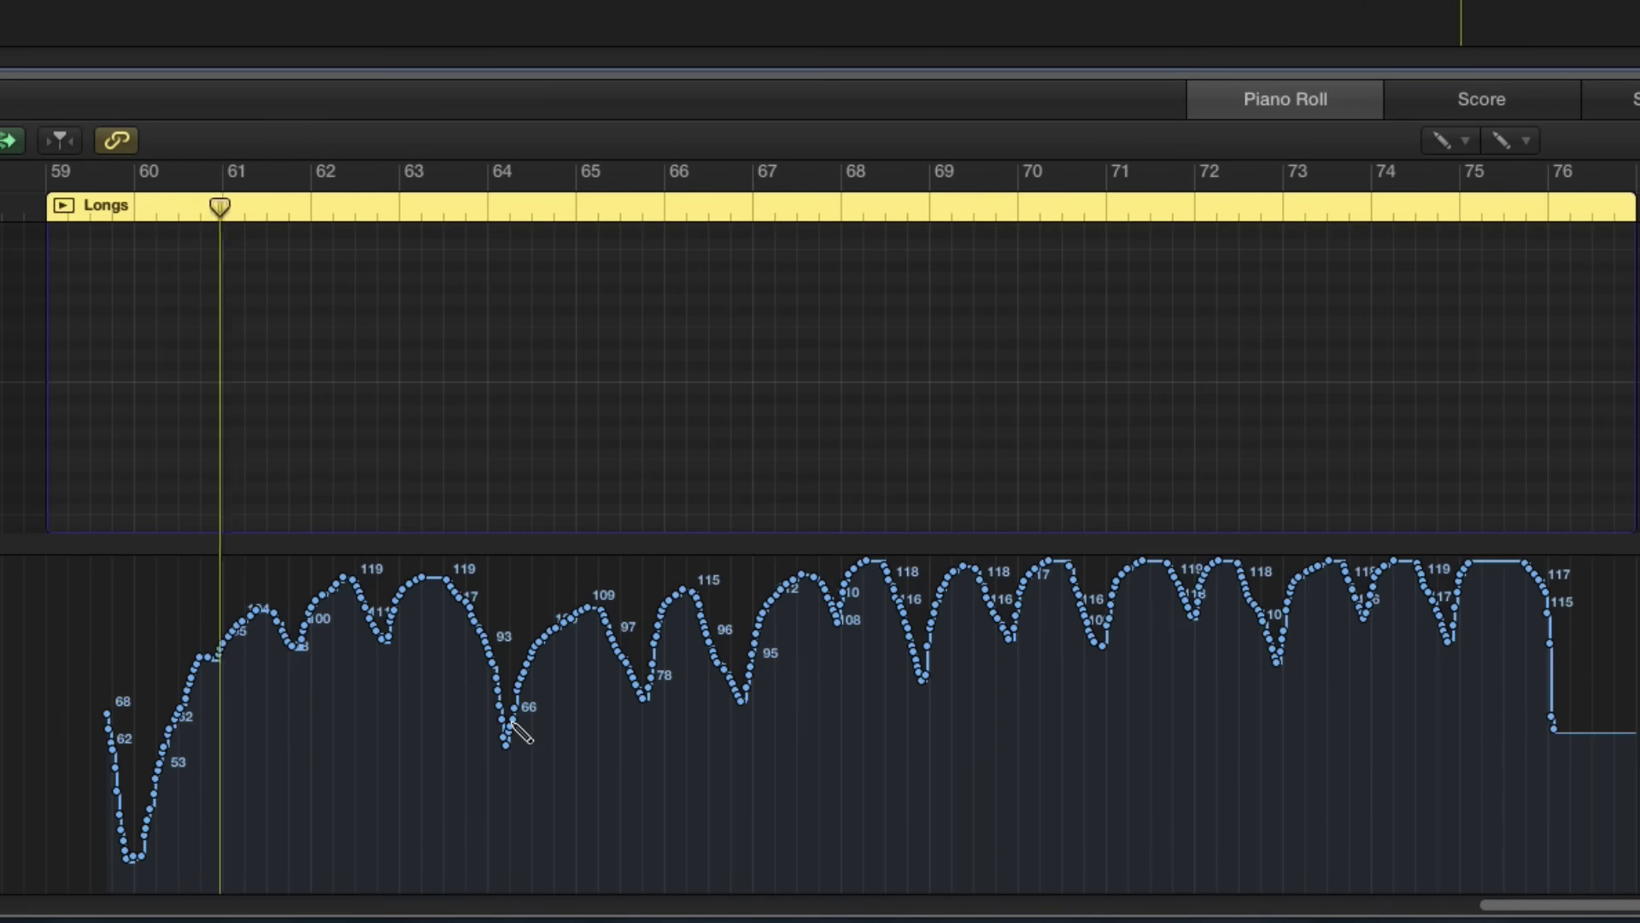
pyautogui.click(652, 154)
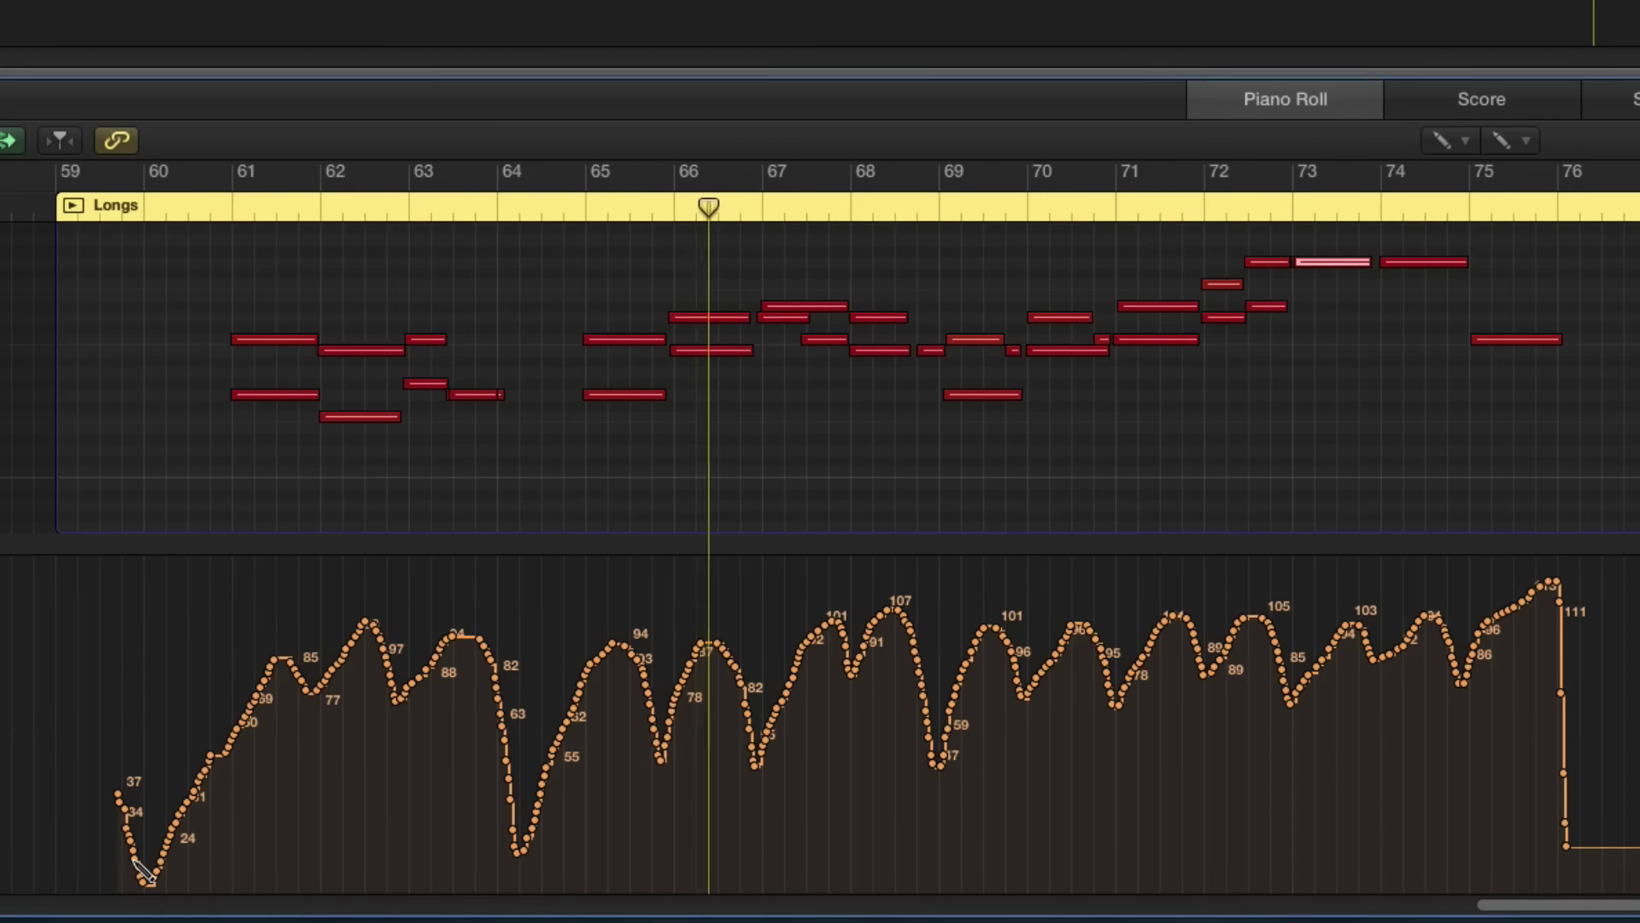
pyautogui.moveTo(124, 824)
pyautogui.mouseDown()
pyautogui.moveTo(247, 761)
pyautogui.moveTo(367, 726)
pyautogui.moveTo(472, 722)
pyautogui.moveTo(499, 740)
pyautogui.moveTo(562, 725)
pyautogui.moveTo(628, 664)
pyautogui.moveTo(663, 697)
pyautogui.moveTo(705, 677)
pyautogui.moveTo(779, 686)
pyautogui.moveTo(839, 659)
pyautogui.moveTo(941, 668)
pyautogui.moveTo(990, 657)
pyautogui.mouseUp()
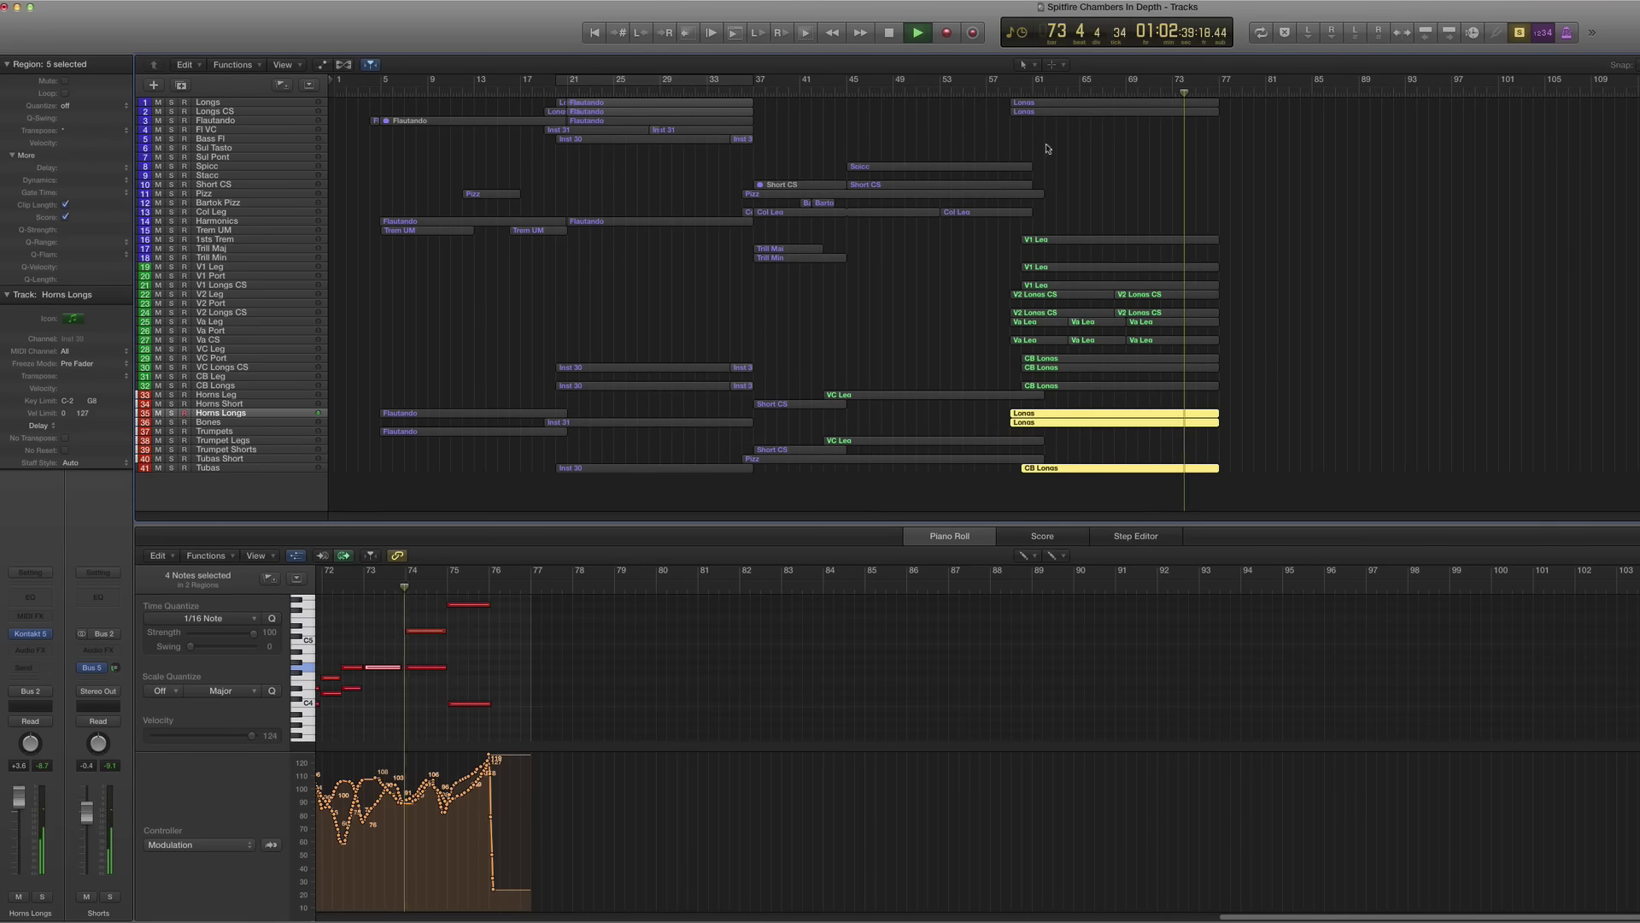
pyautogui.click(1011, 93)
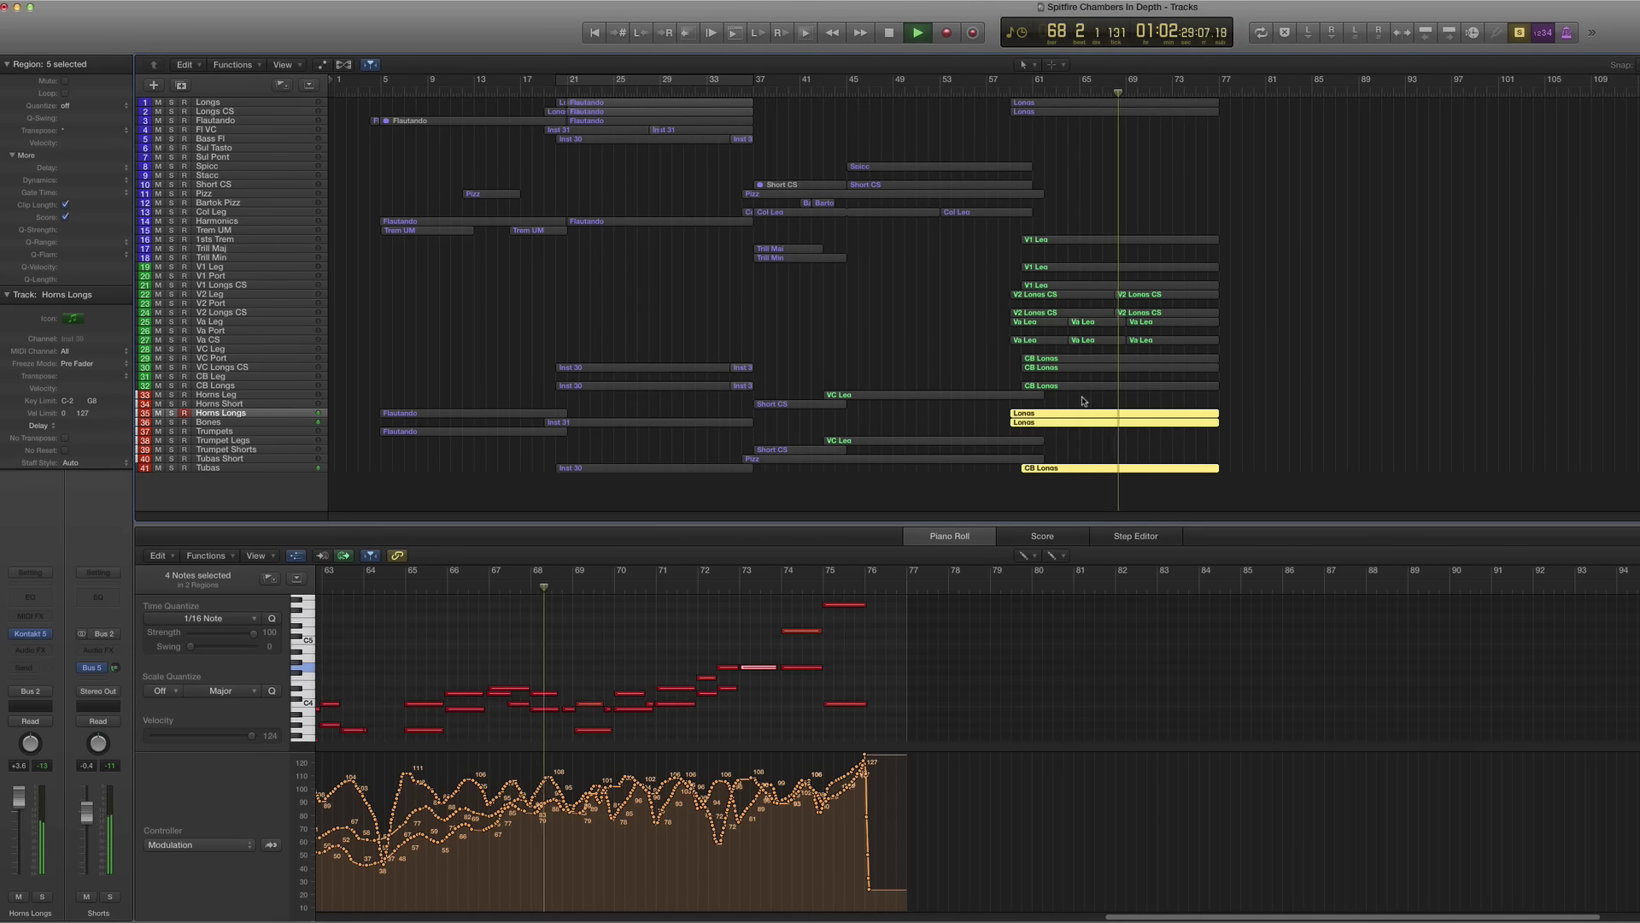
pyautogui.press('space')
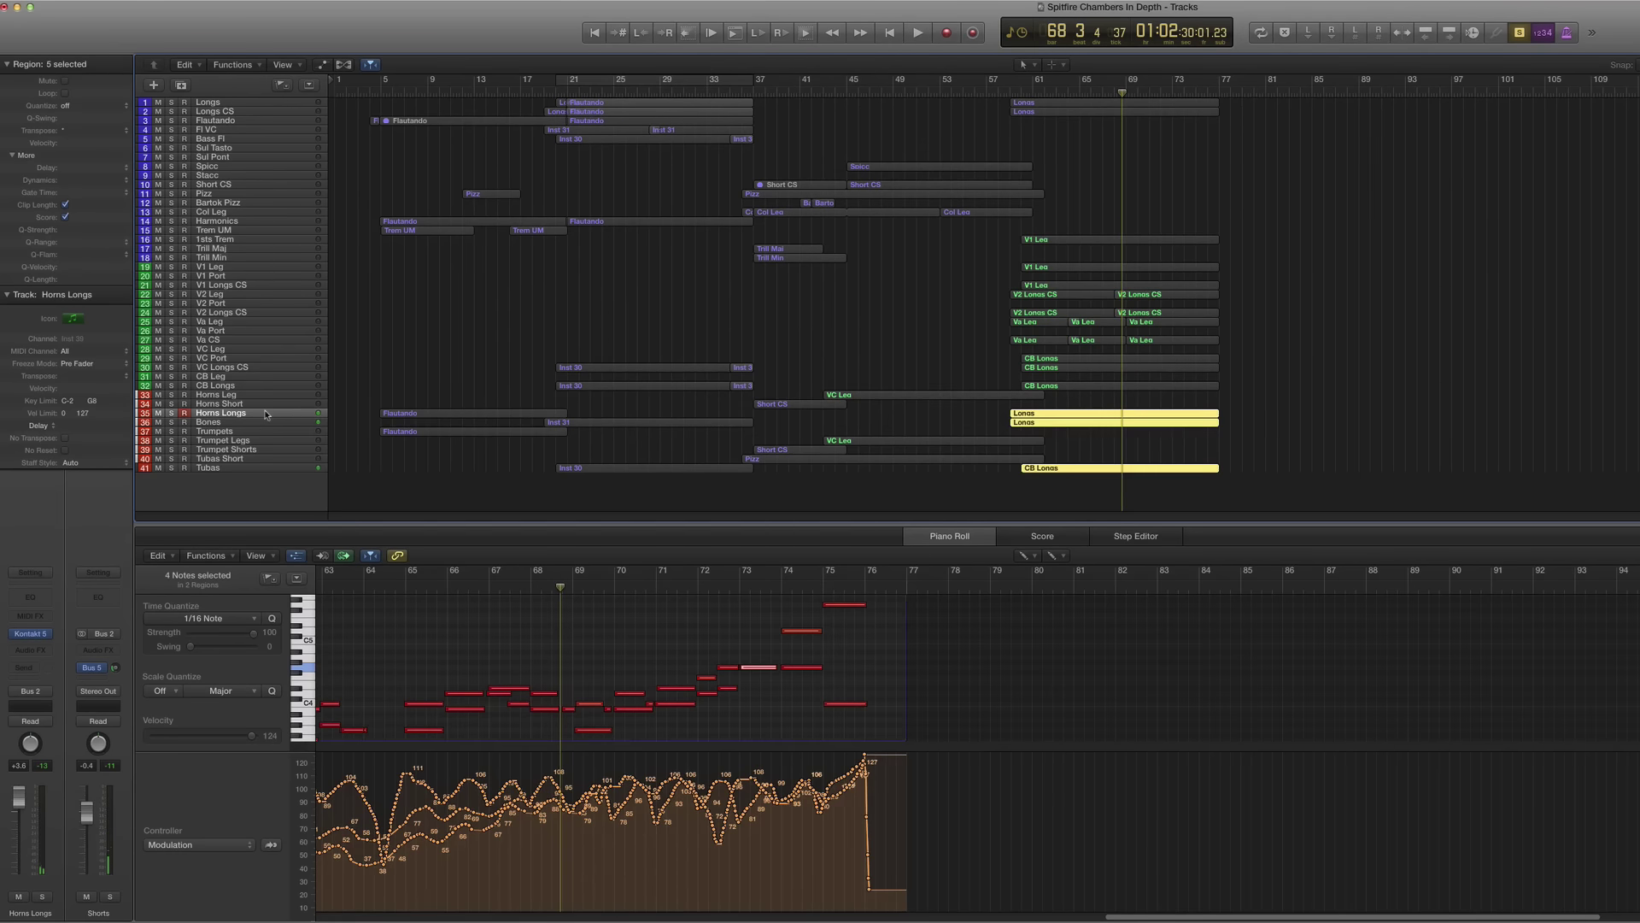
# Step: Copy the two bar 59 Longs regions from Horns Longs to the Trumpets track and audition them soloed
pyautogui.click(264, 414)
pyautogui.click(1093, 416)
pyautogui.moveTo(1045, 415); pyautogui.dragTo(1047, 434)
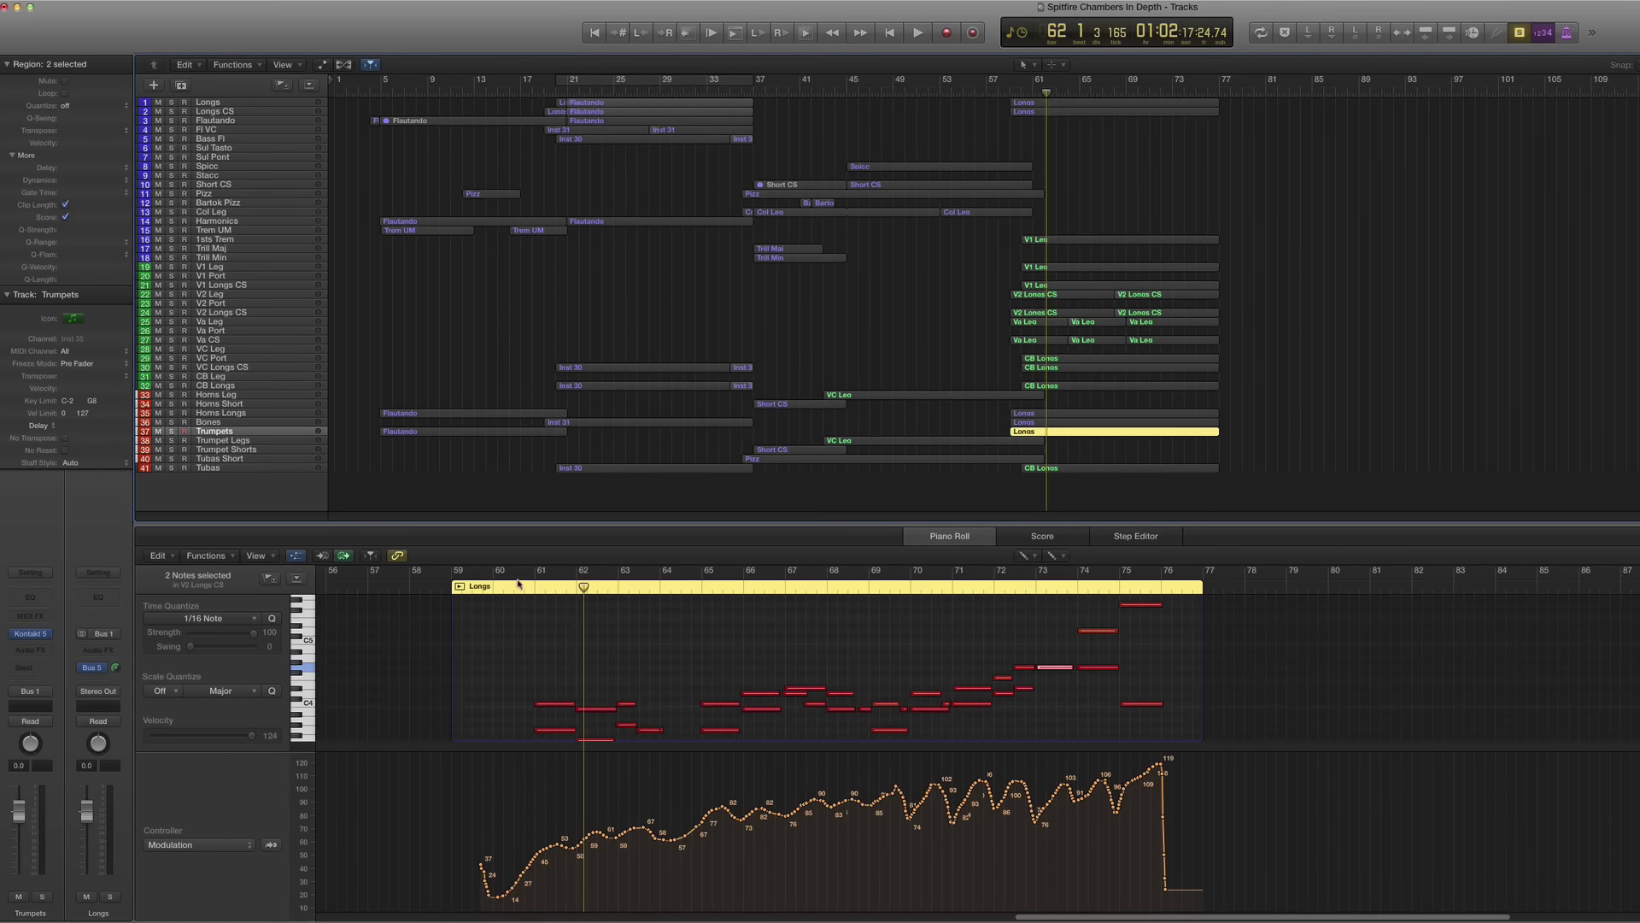
pyautogui.click(527, 588)
pyautogui.press('space')
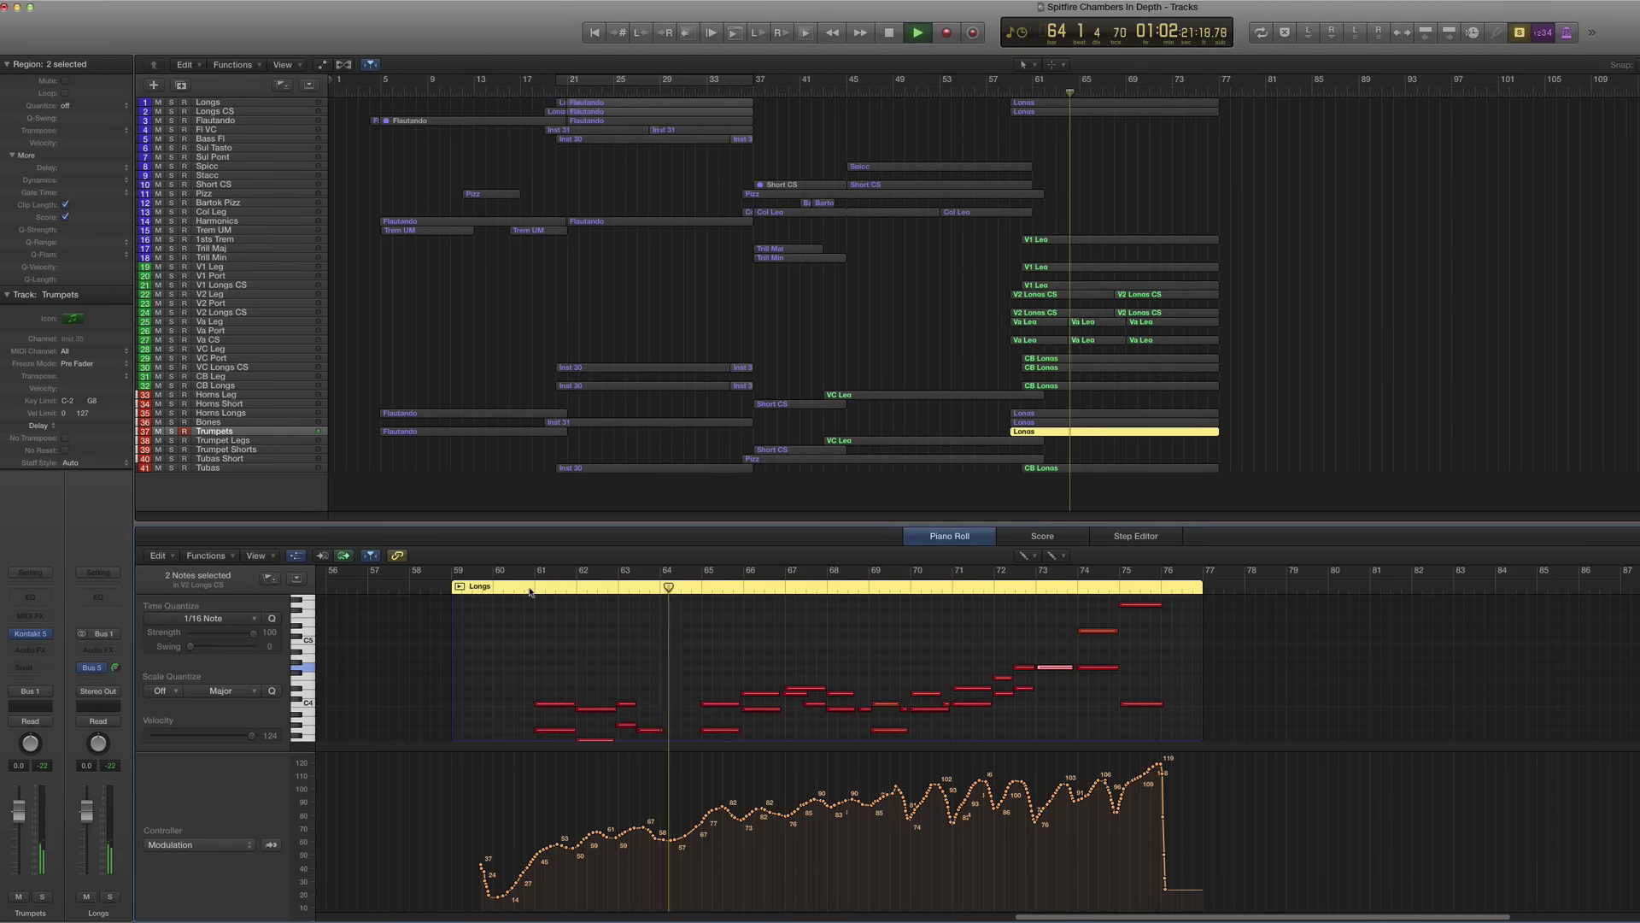
# Step: Lower the high trumpet note at bar 75 to C5 and draw the modulation rising to 127 at bar 76
pyautogui.click(1031, 589)
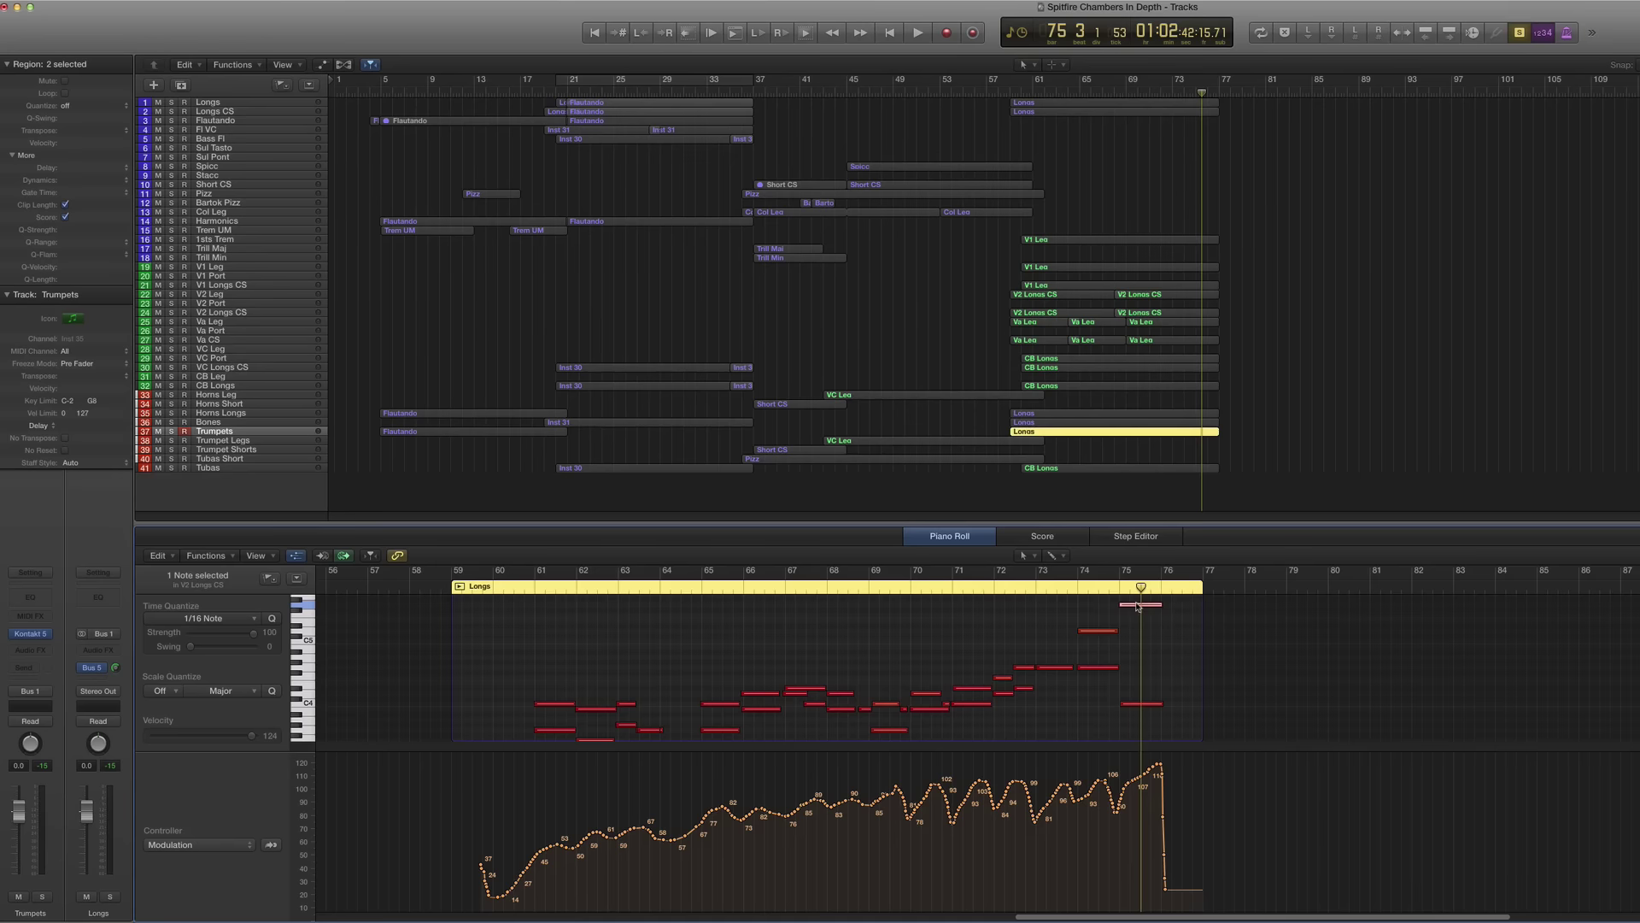
pyautogui.moveTo(1138, 607); pyautogui.dragTo(1138, 644)
pyautogui.moveTo(1128, 782); pyautogui.dragTo(1166, 754)
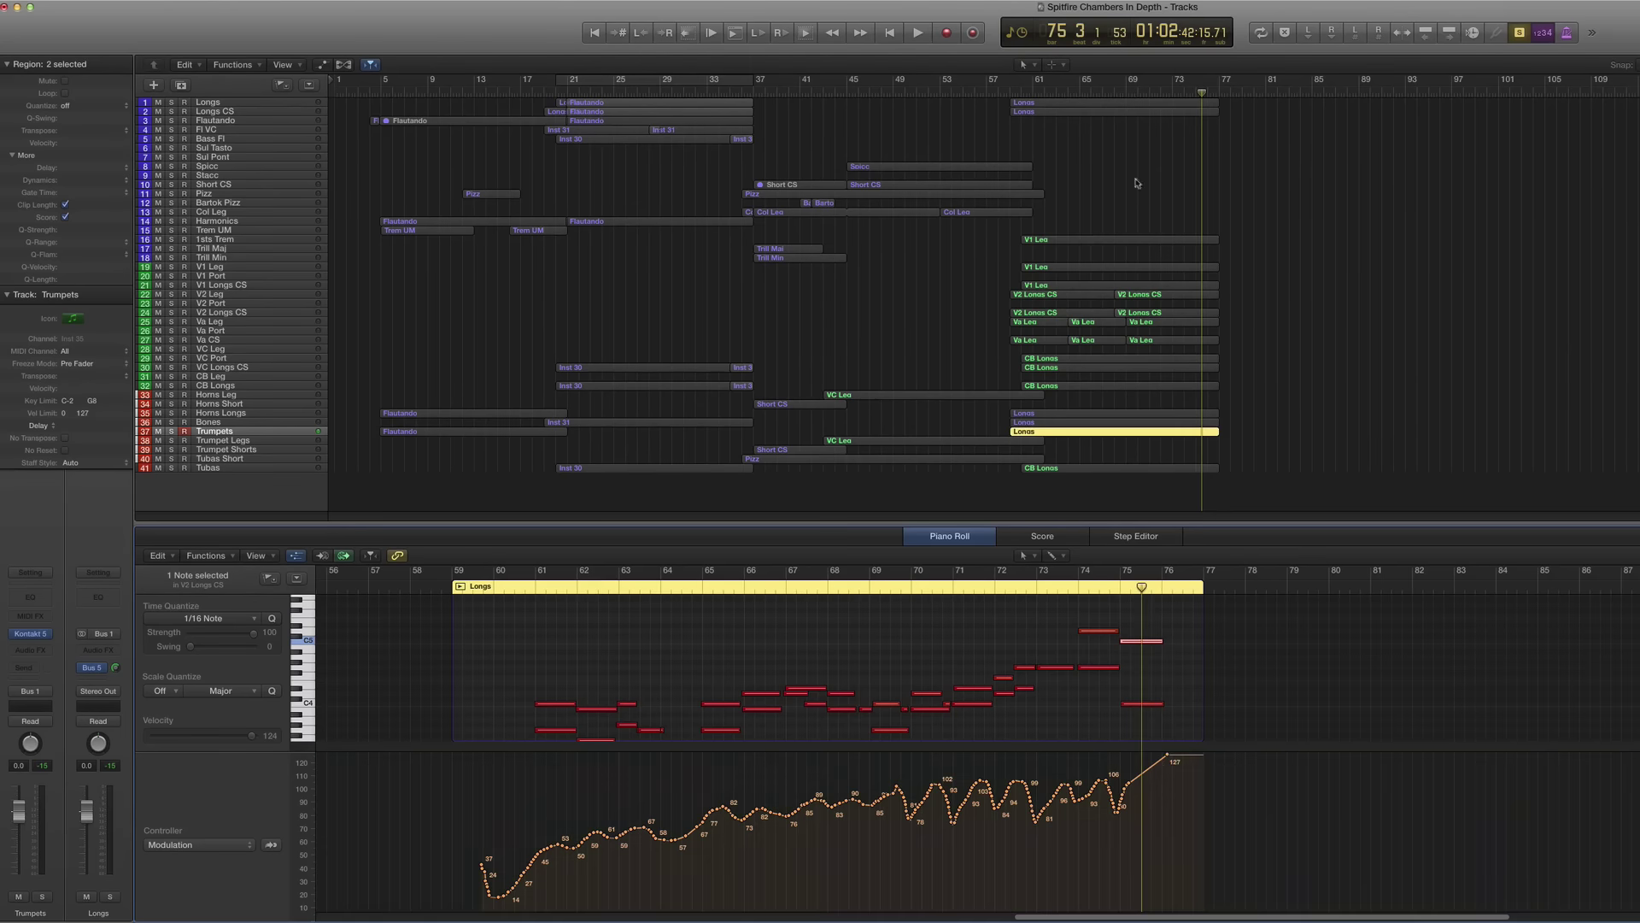
# Step: Turn off solo and play the full arrangement from about bar 4
pyautogui.click(1001, 88)
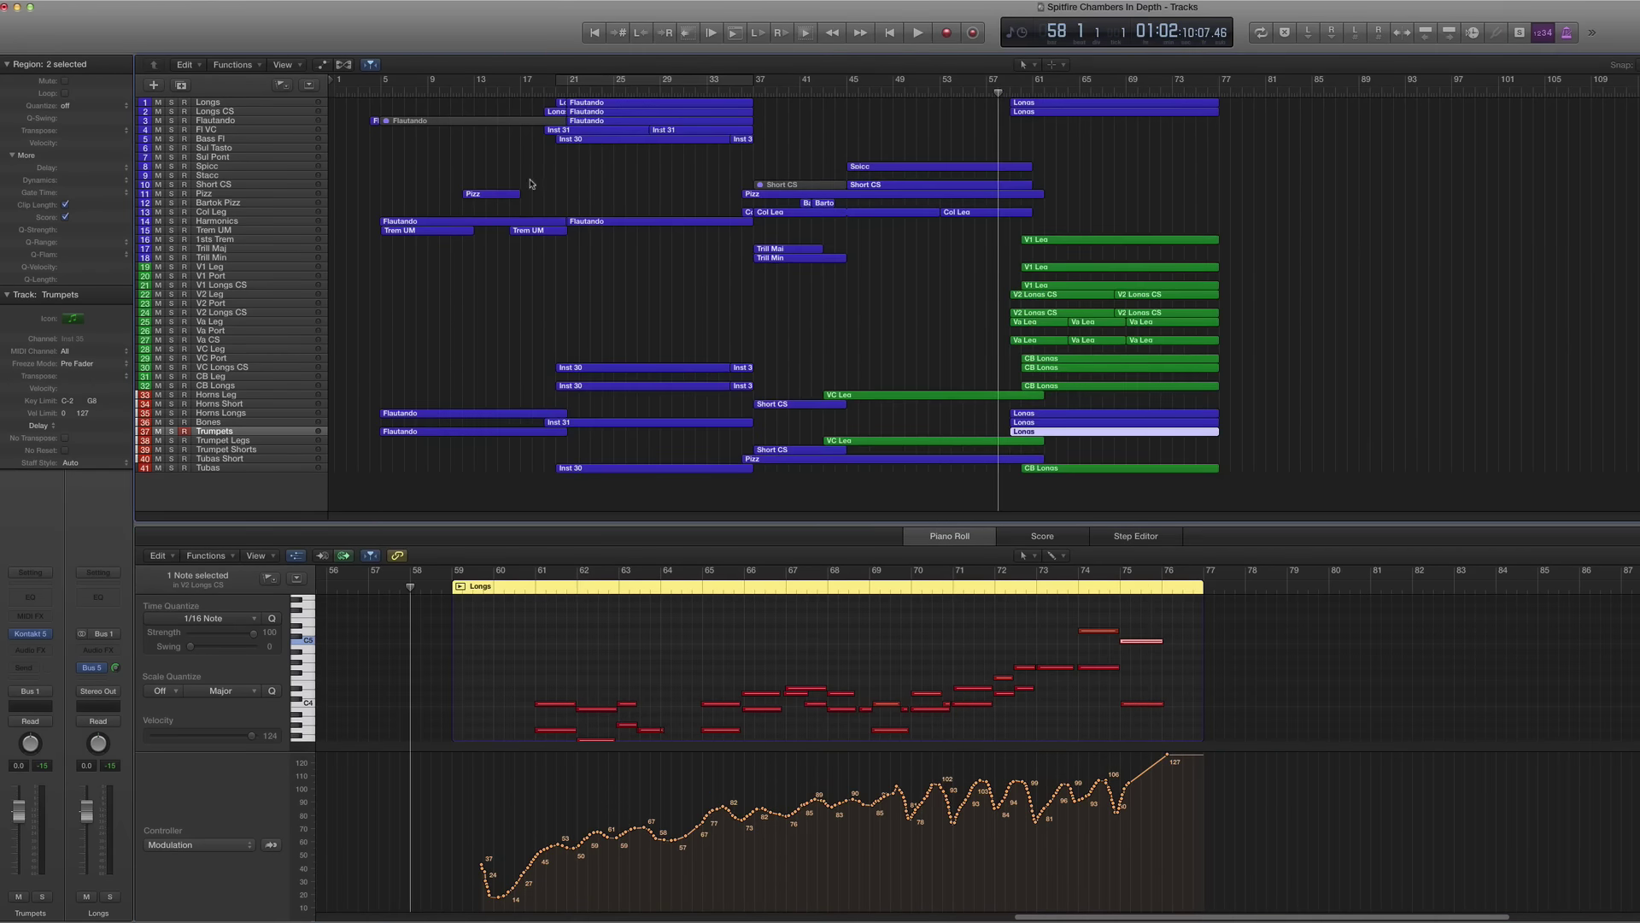
pyautogui.click(372, 89)
pyautogui.press('space')
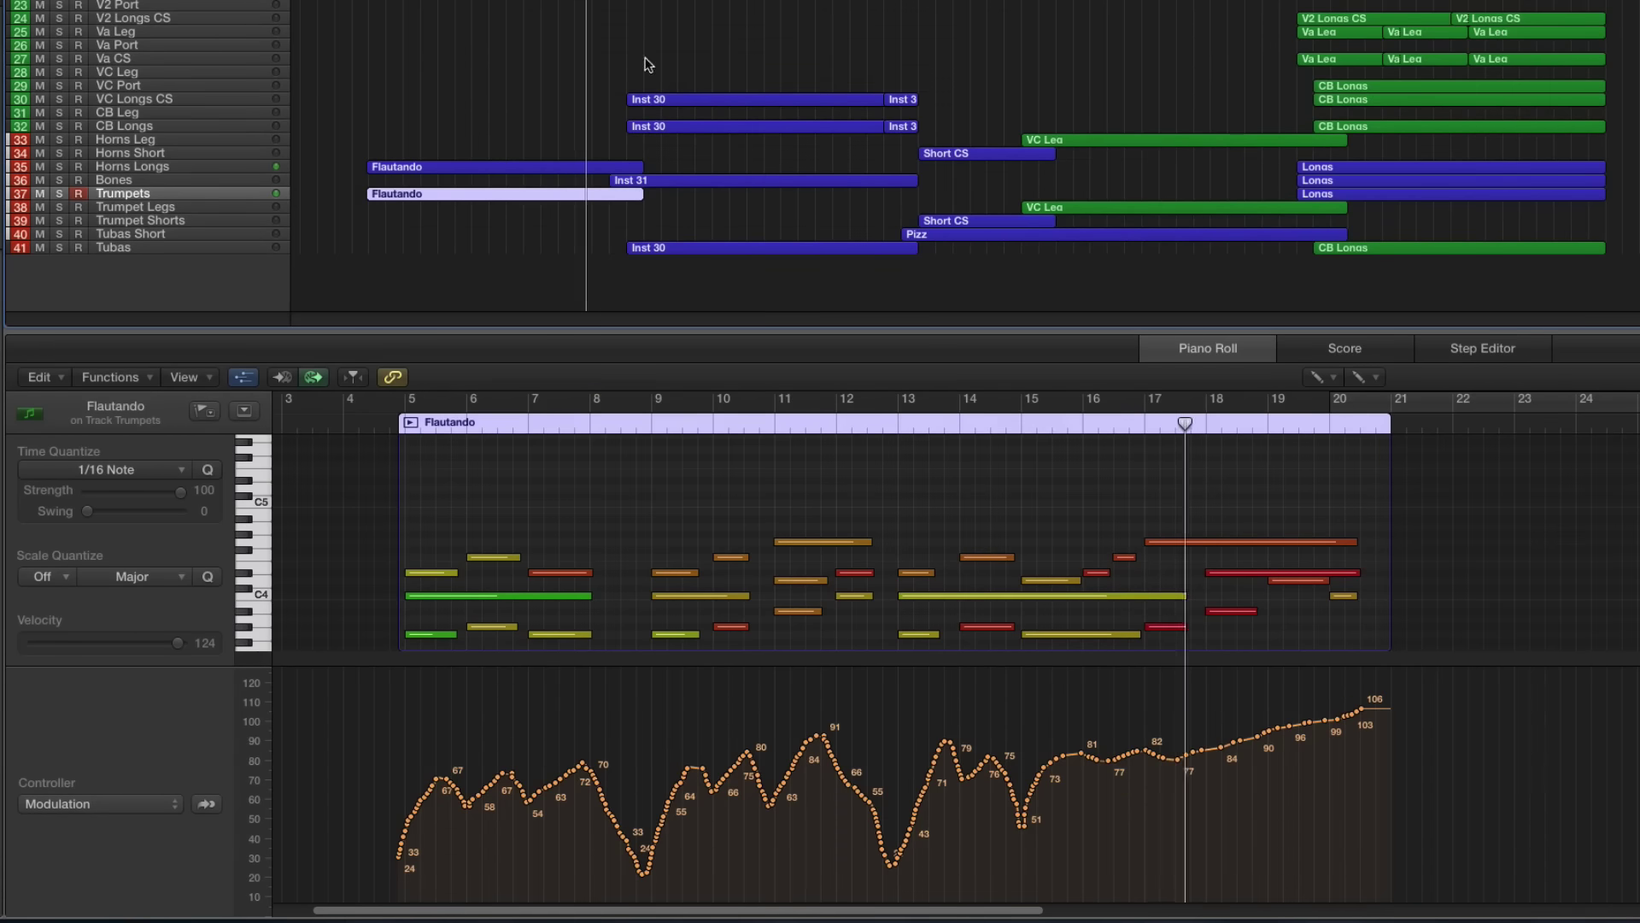
# Step: Select the brass regions from the Bones entry near bar 19 onward and examine their notes and modulation in the piano roll during playback
pyautogui.moveTo(655, 44); pyautogui.dragTo(1148, 265)
pyautogui.moveTo(727, 146); pyautogui.dragTo(1397, 257)
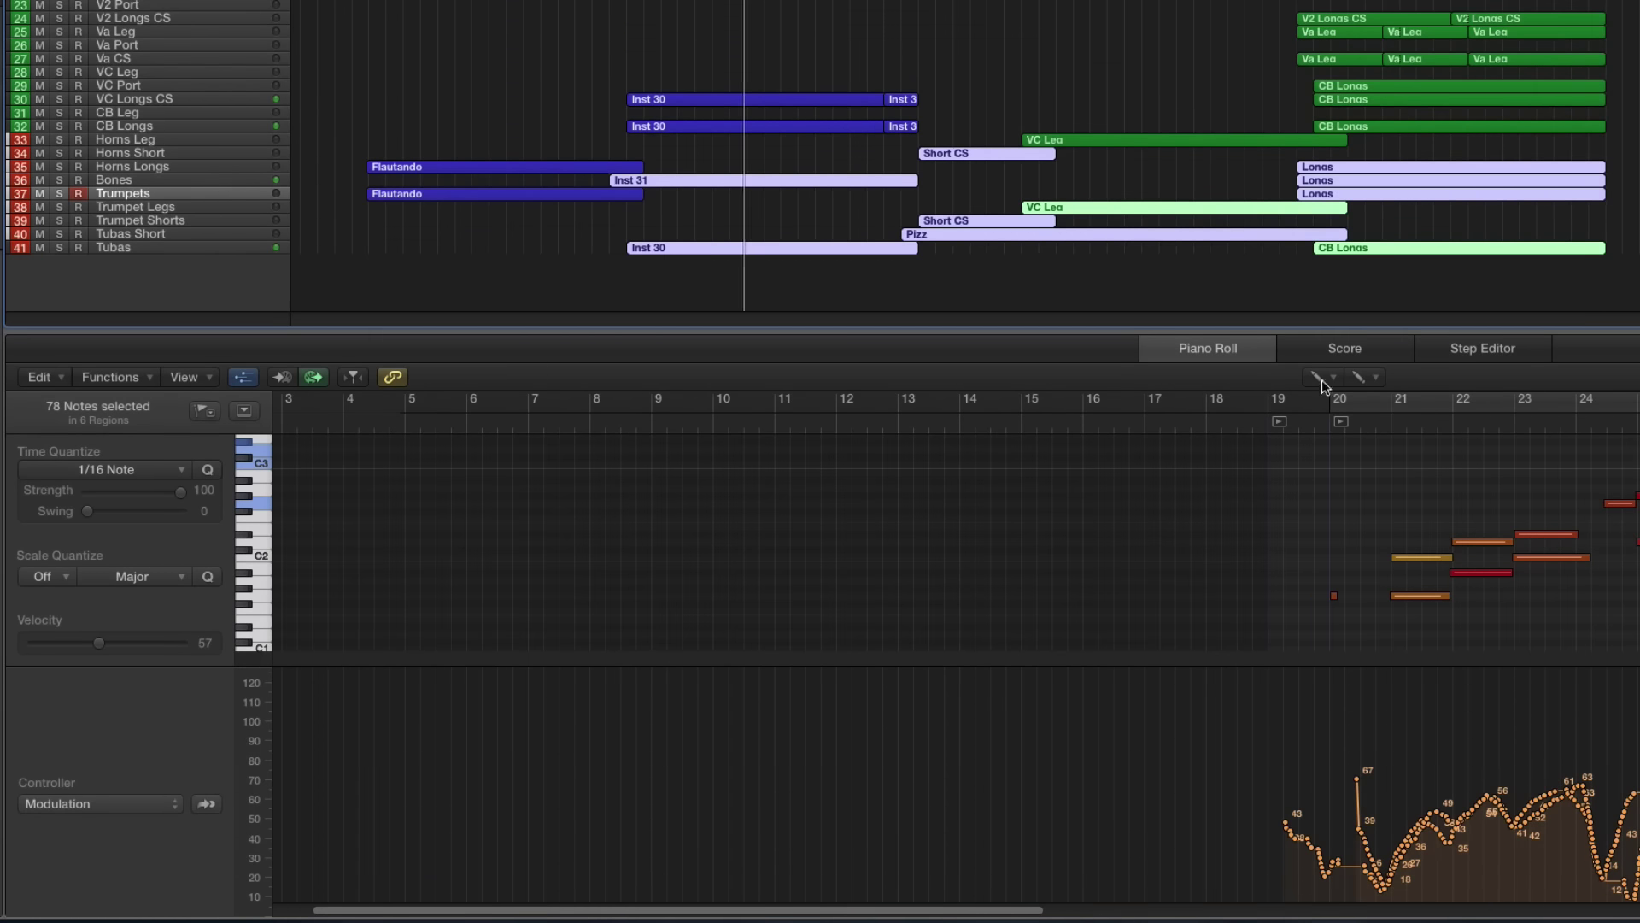
pyautogui.hscroll(10, 1263, 541)
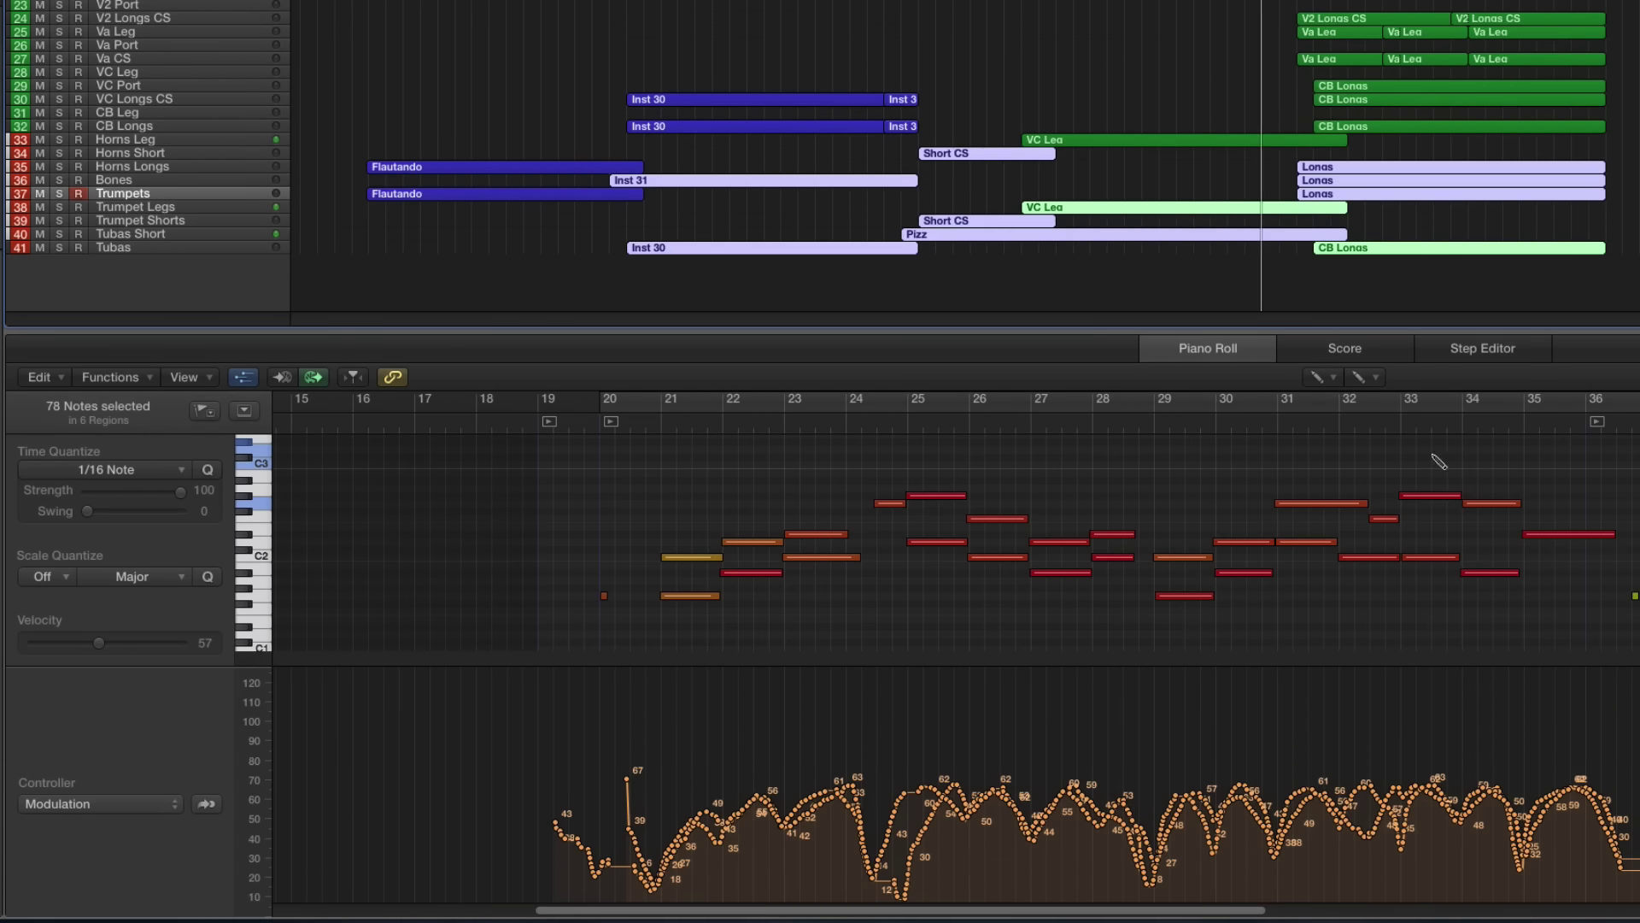
pyautogui.hscroll(15, 1410, 542)
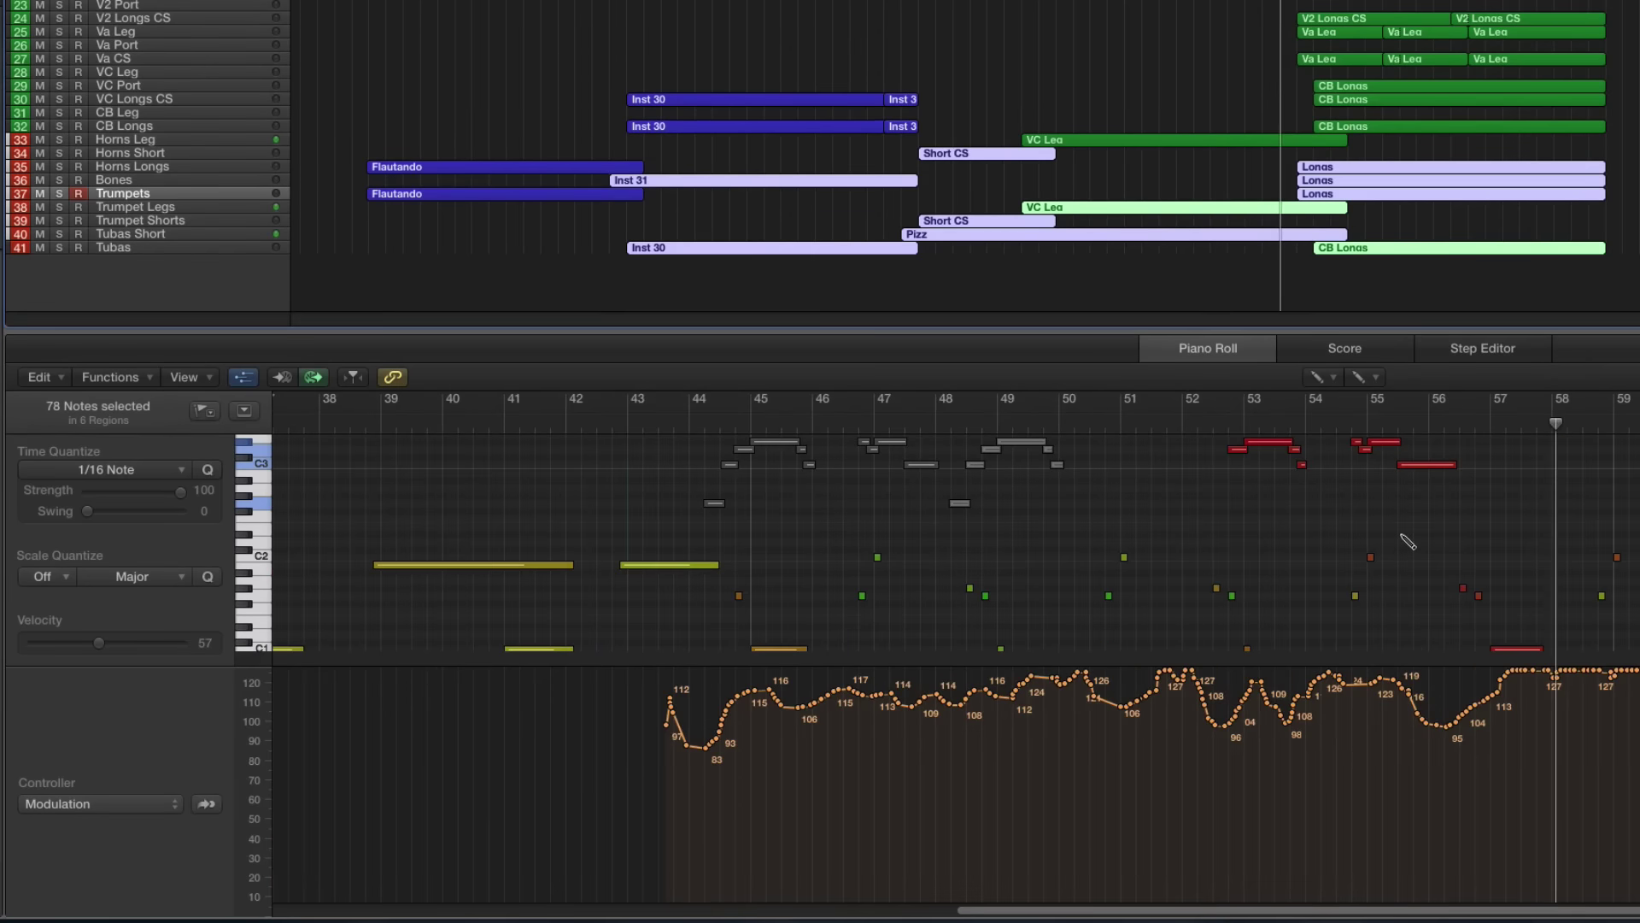